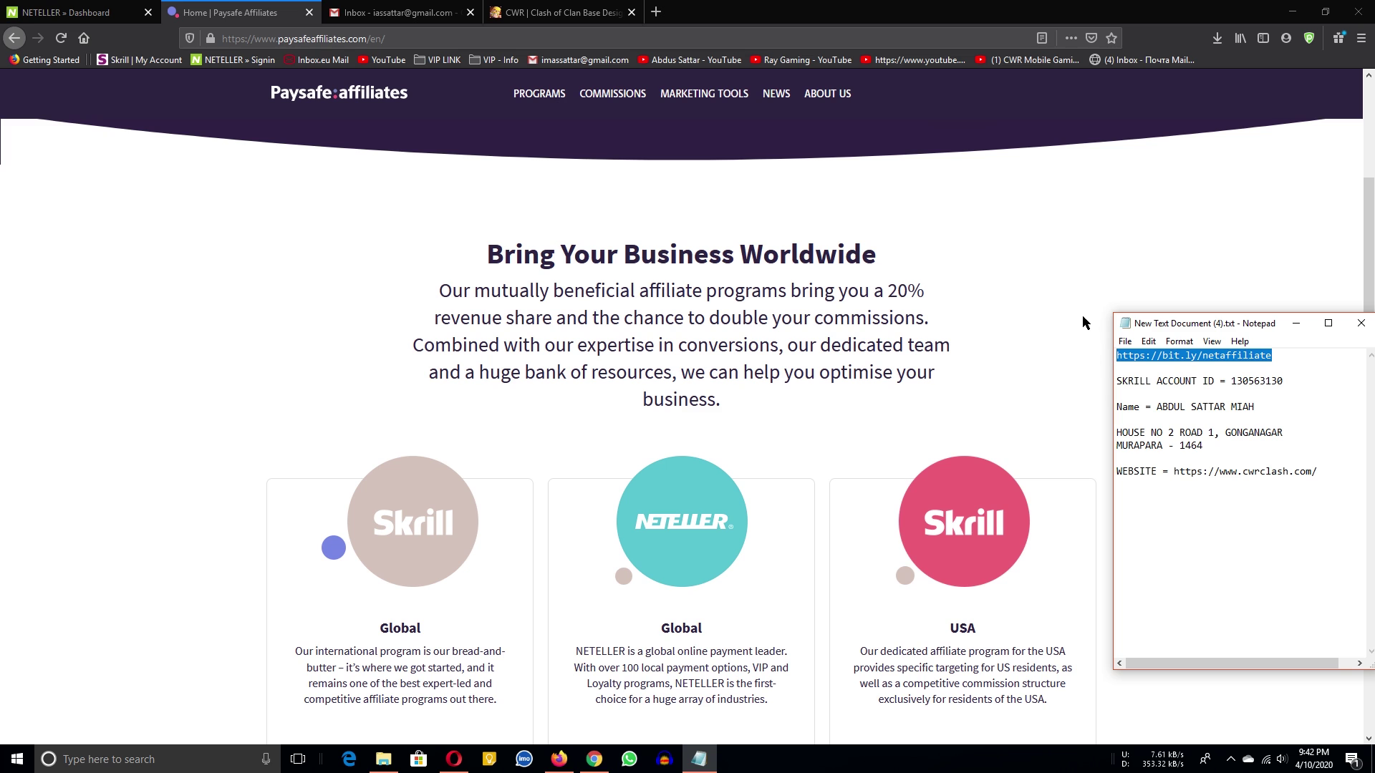
pyautogui.click(398, 12)
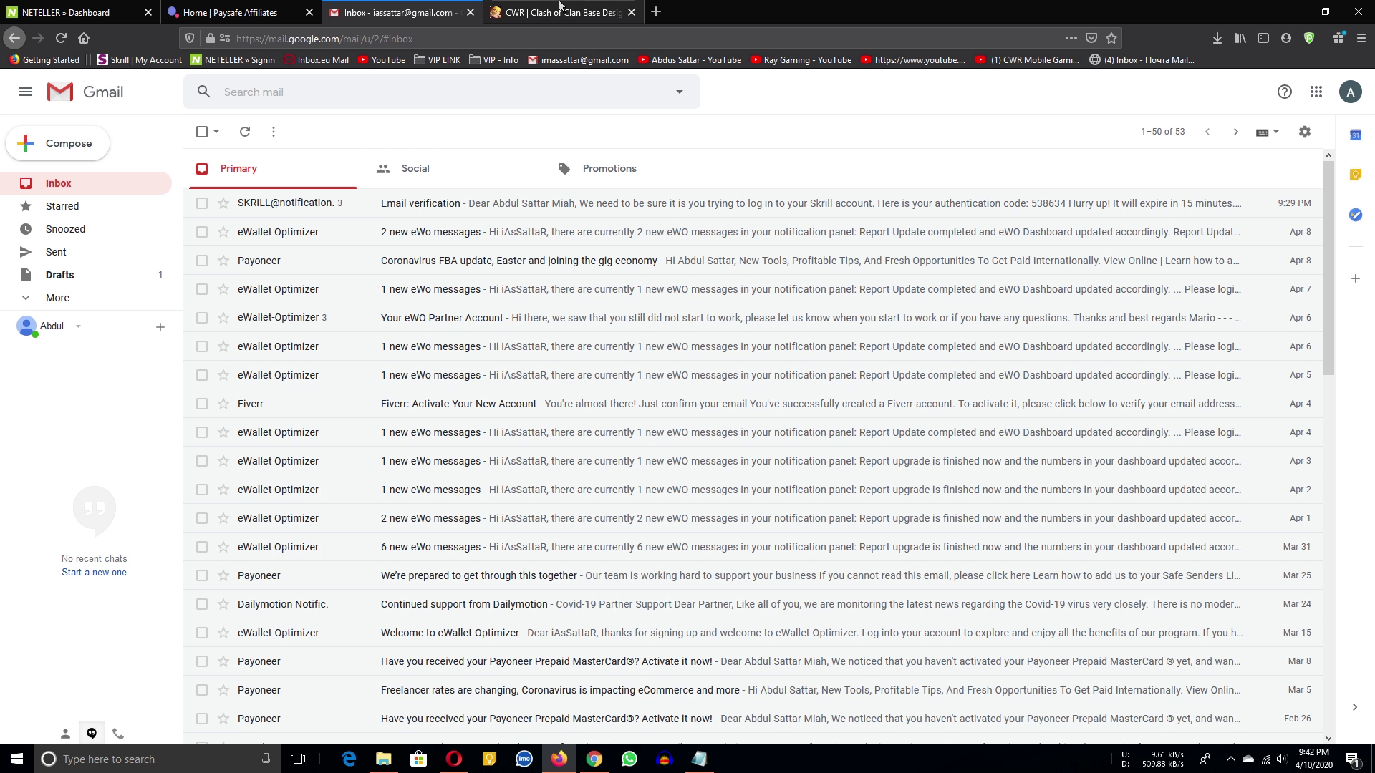
pyautogui.click(656, 11)
pyautogui.click(627, 38)
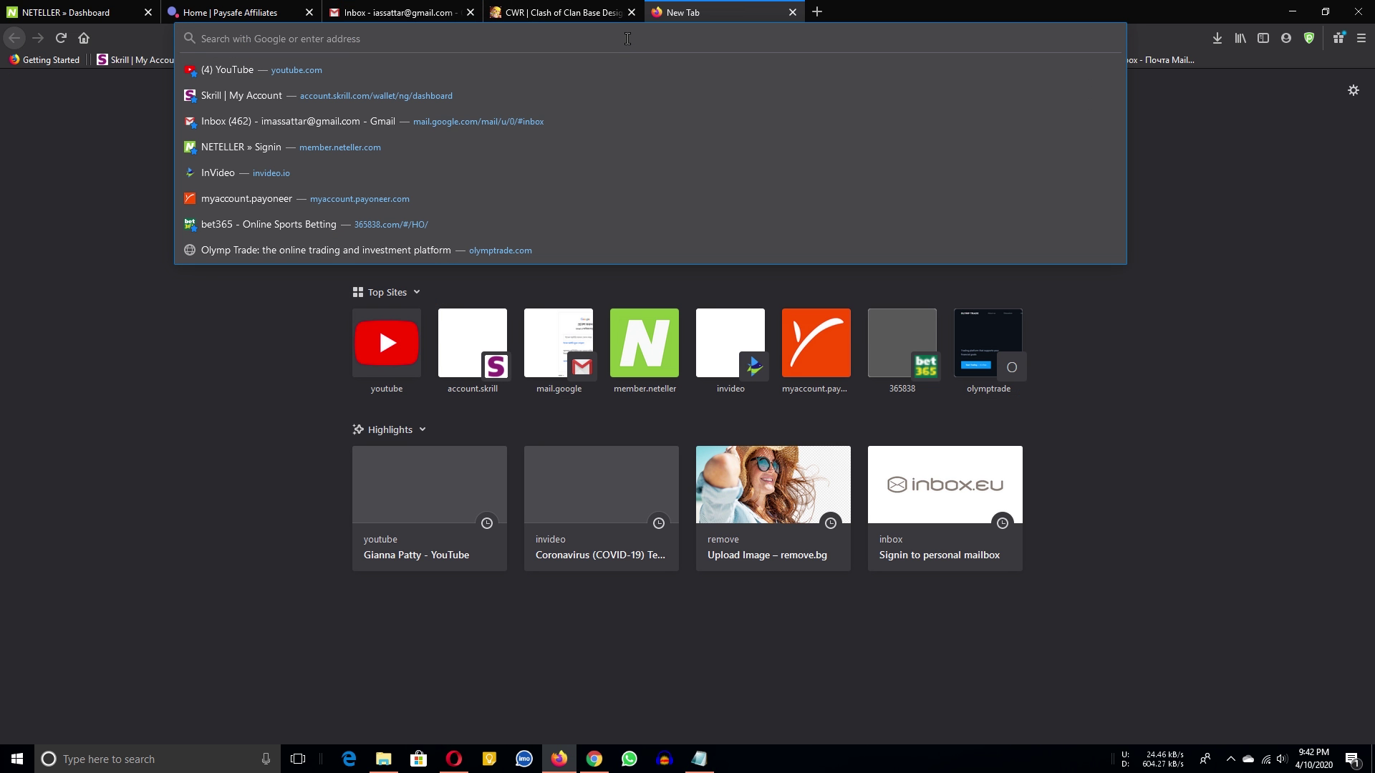
pyautogui.hotkey('ctrl', 'v')
pyautogui.press('Return')
# Place the affiliate link's tab beside Paysafe Affiliates and view the loading registration page.
pyautogui.click(261, 12)
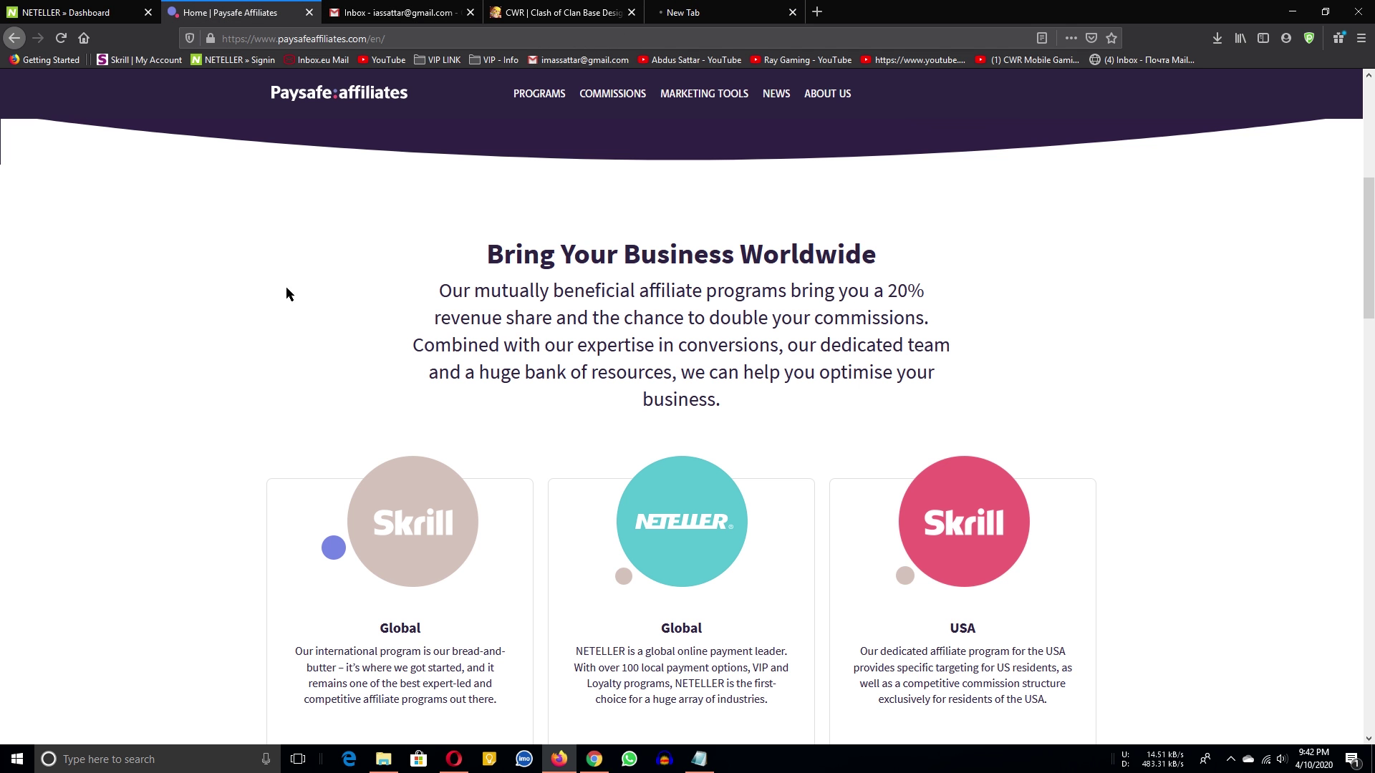
pyautogui.moveTo(716, 12); pyautogui.dragTo(402, 13)
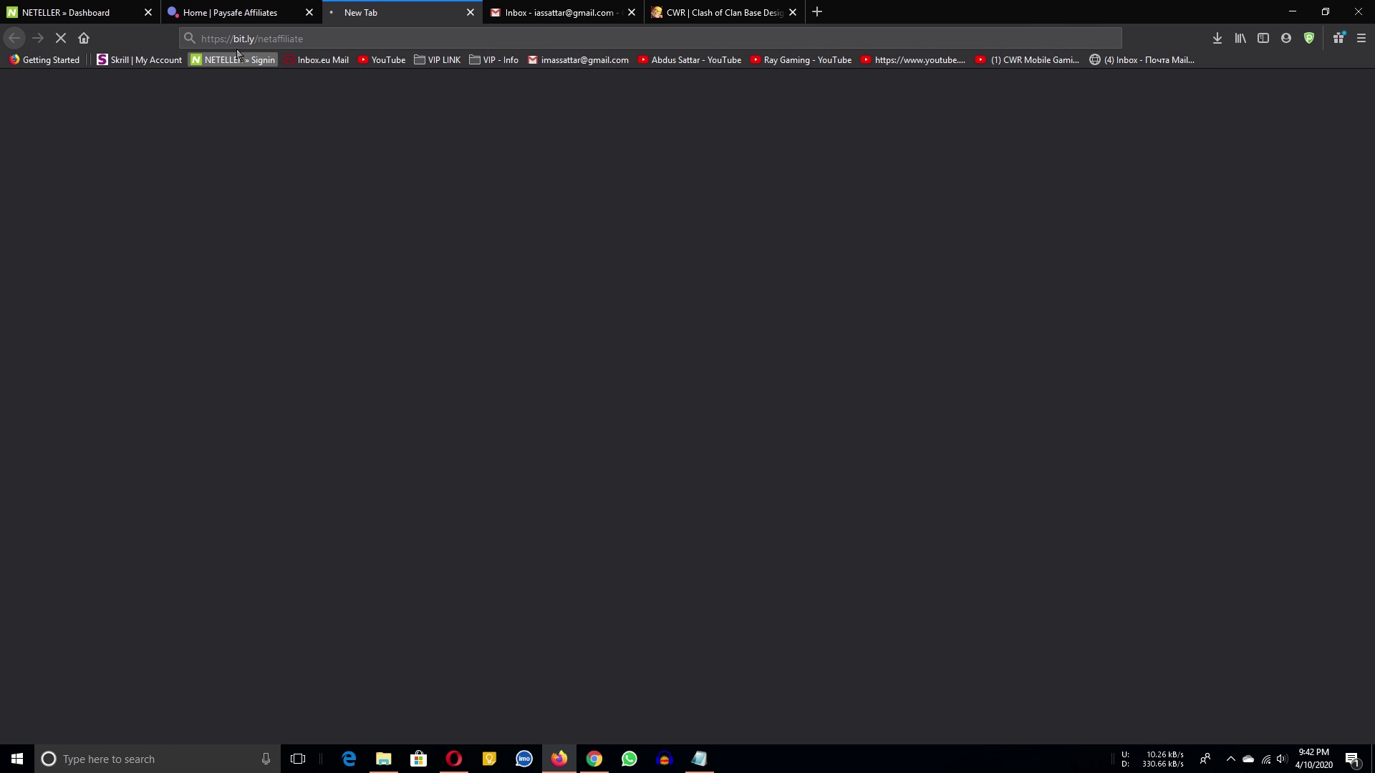
pyautogui.click(208, 13)
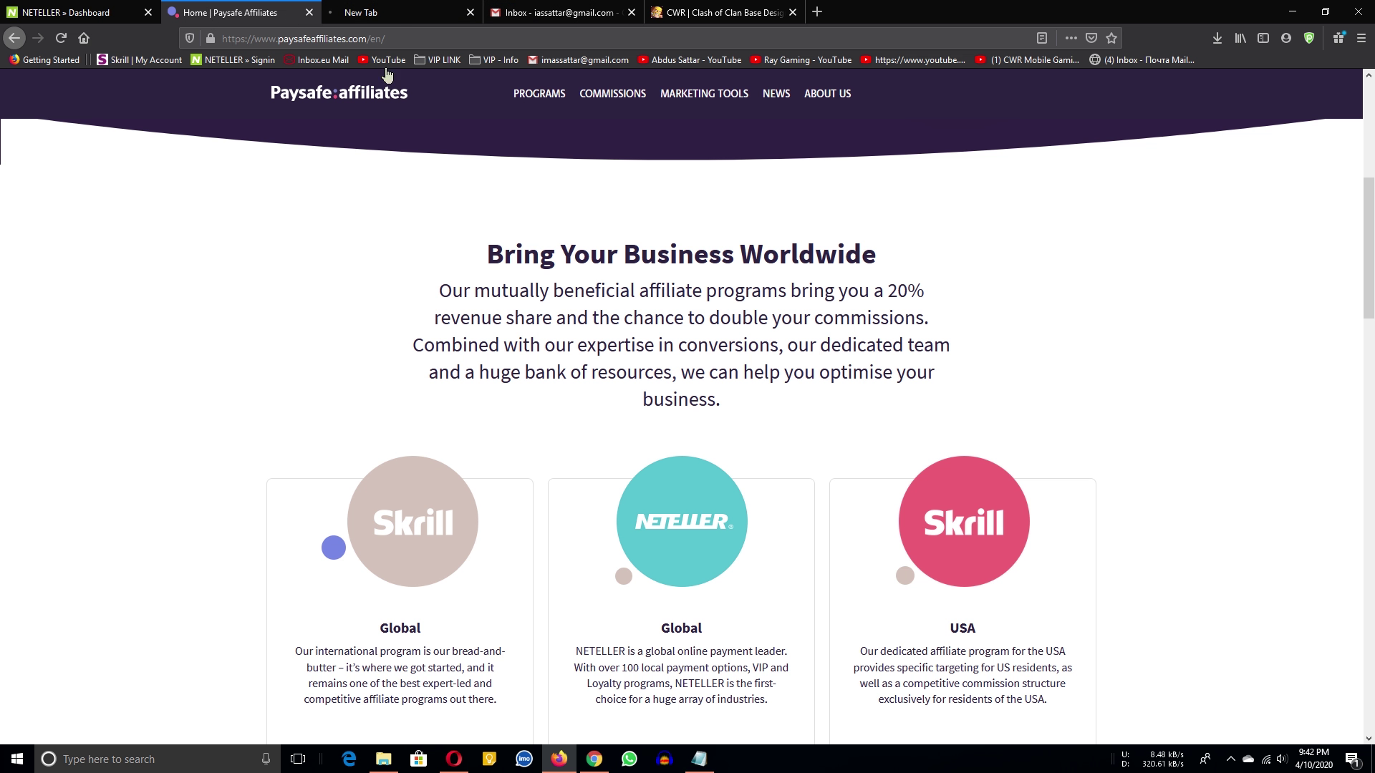
pyautogui.click(387, 12)
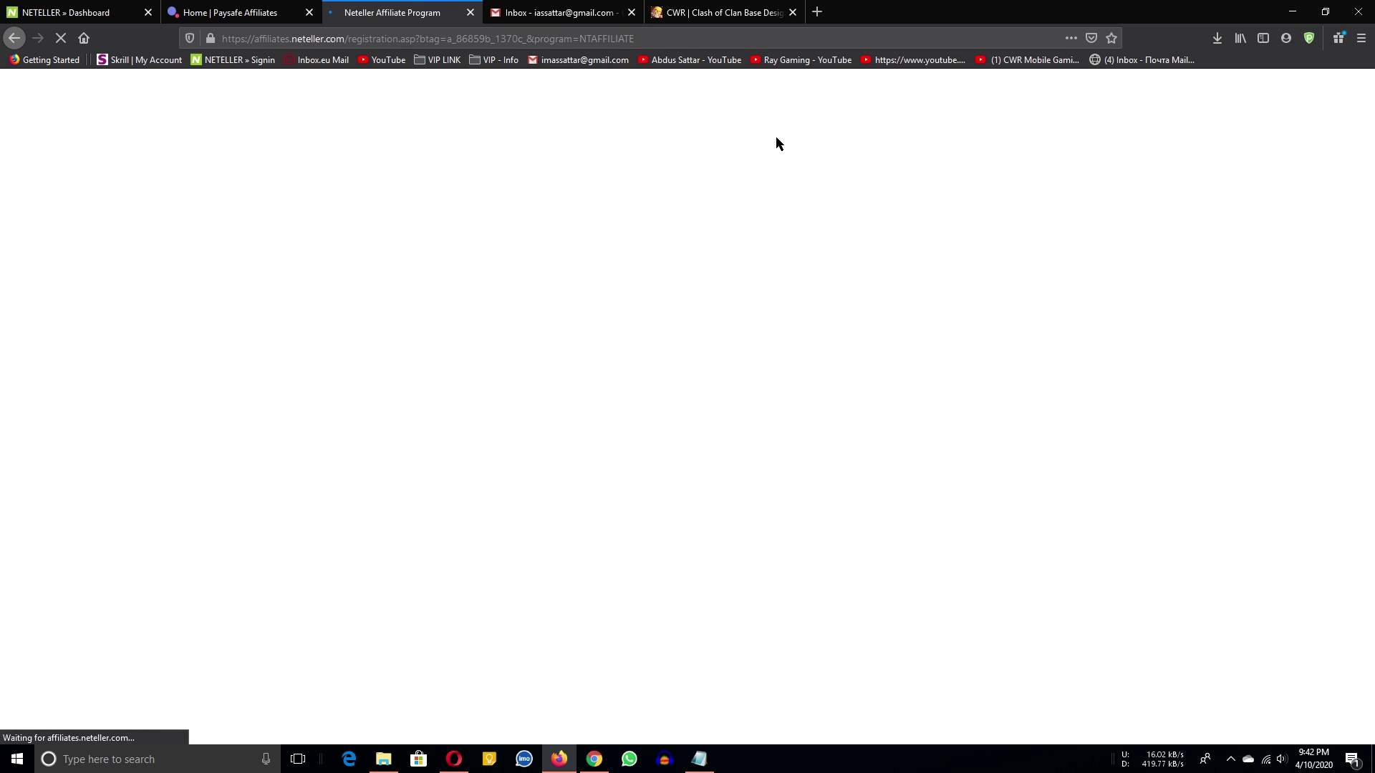
# Restore down the browser and position the Notepad notes file beside it.
pyautogui.click(1325, 11)
pyautogui.click(1094, 251)
pyautogui.moveTo(1093, 250); pyautogui.dragTo(1113, 231)
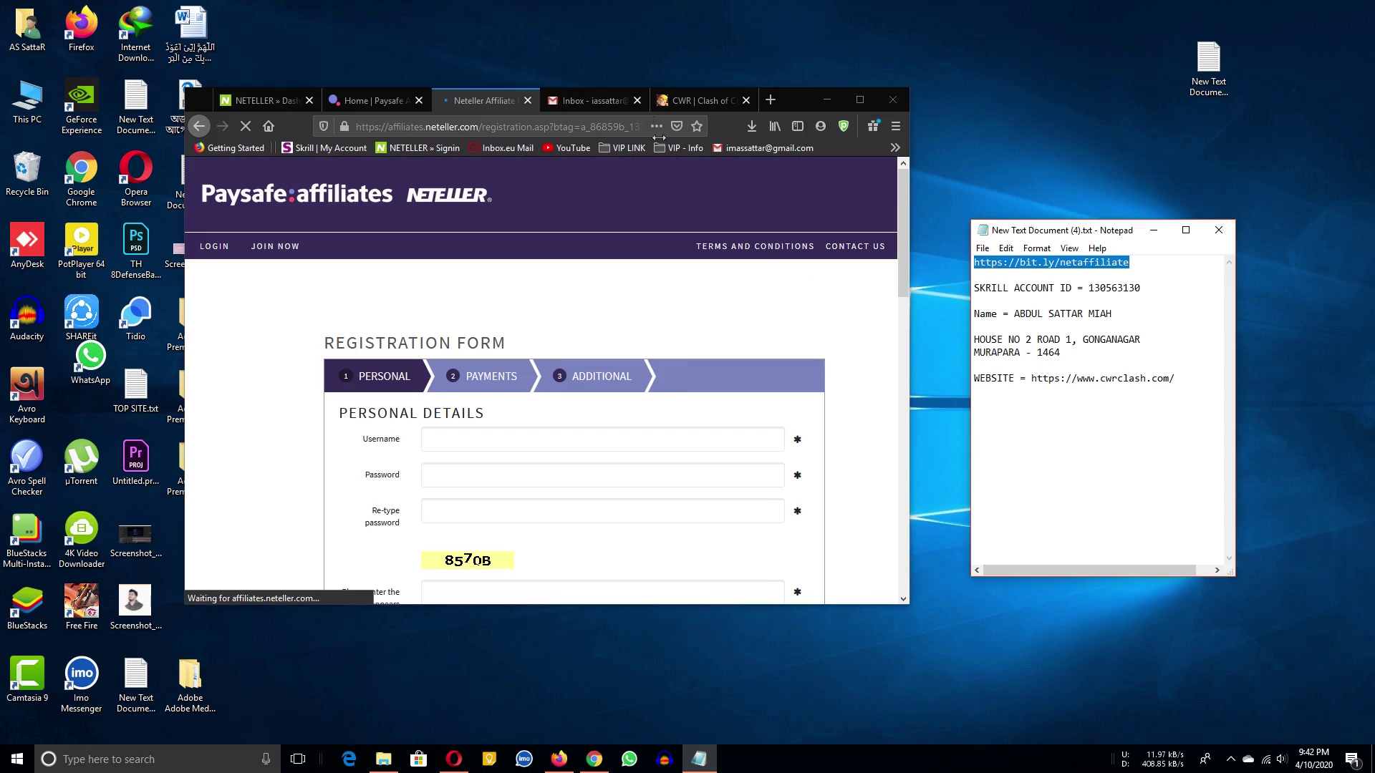
# Scroll through the cwrclash.com posts in a full-screen browser.
pyautogui.click(677, 102)
pyautogui.click(859, 99)
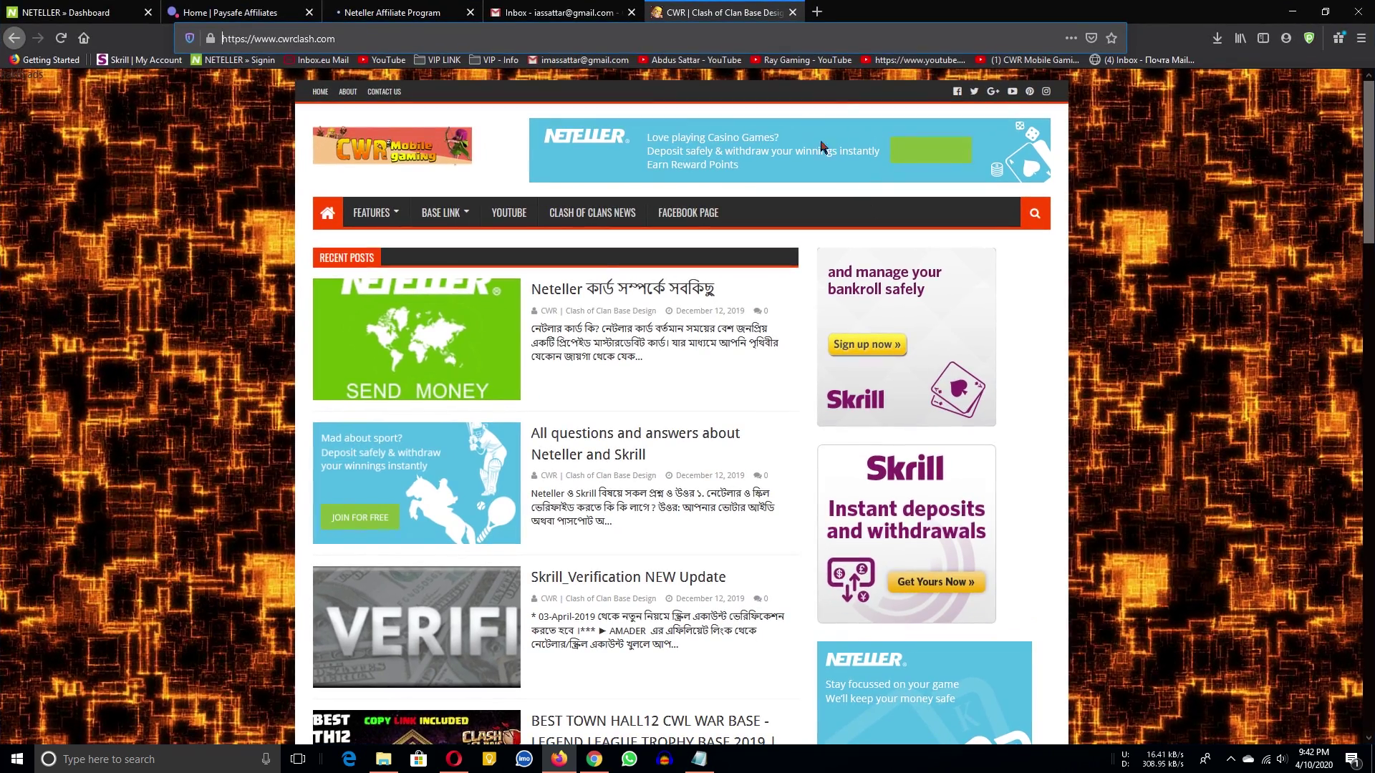
pyautogui.scroll(-8, 755, 305)
pyautogui.scroll(-15, 755, 305)
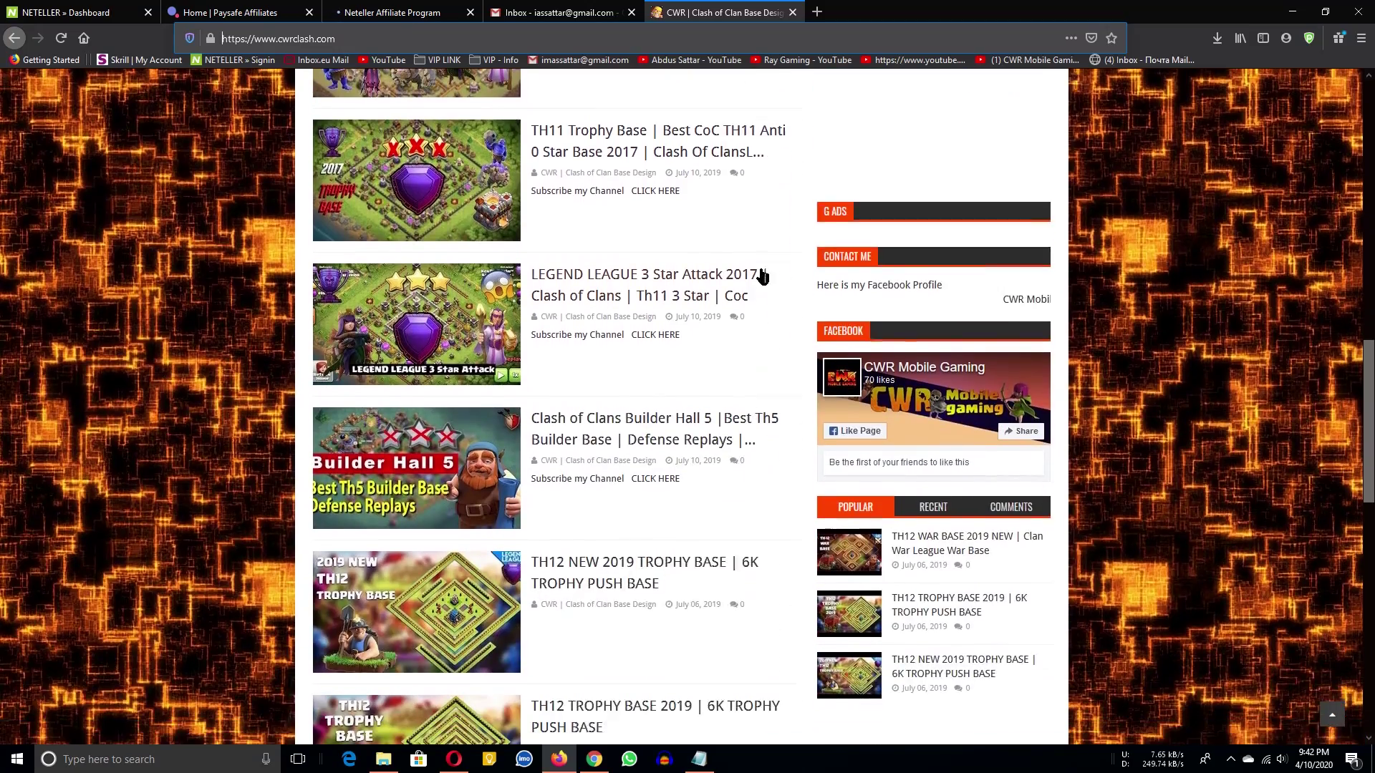
pyautogui.scroll(10, 463, 352)
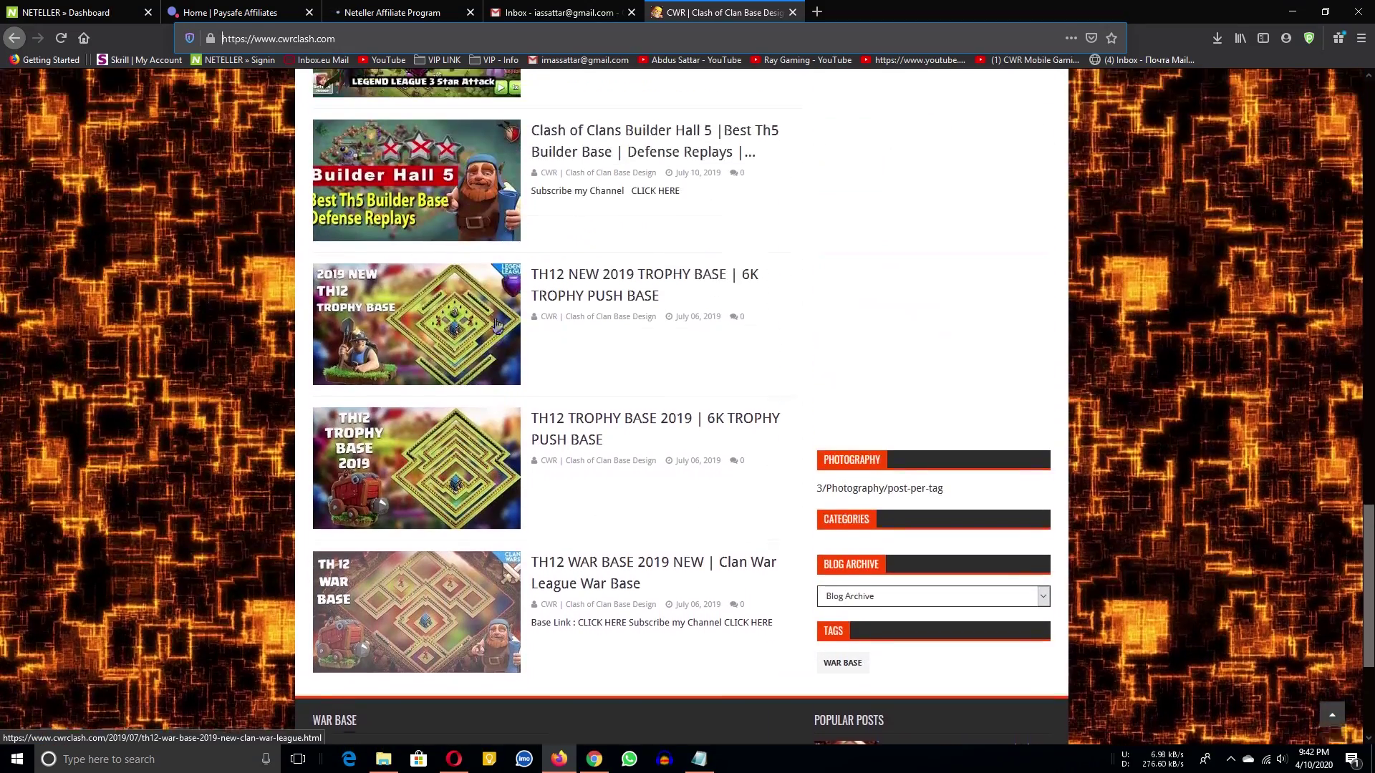
pyautogui.scroll(9, 544, 308)
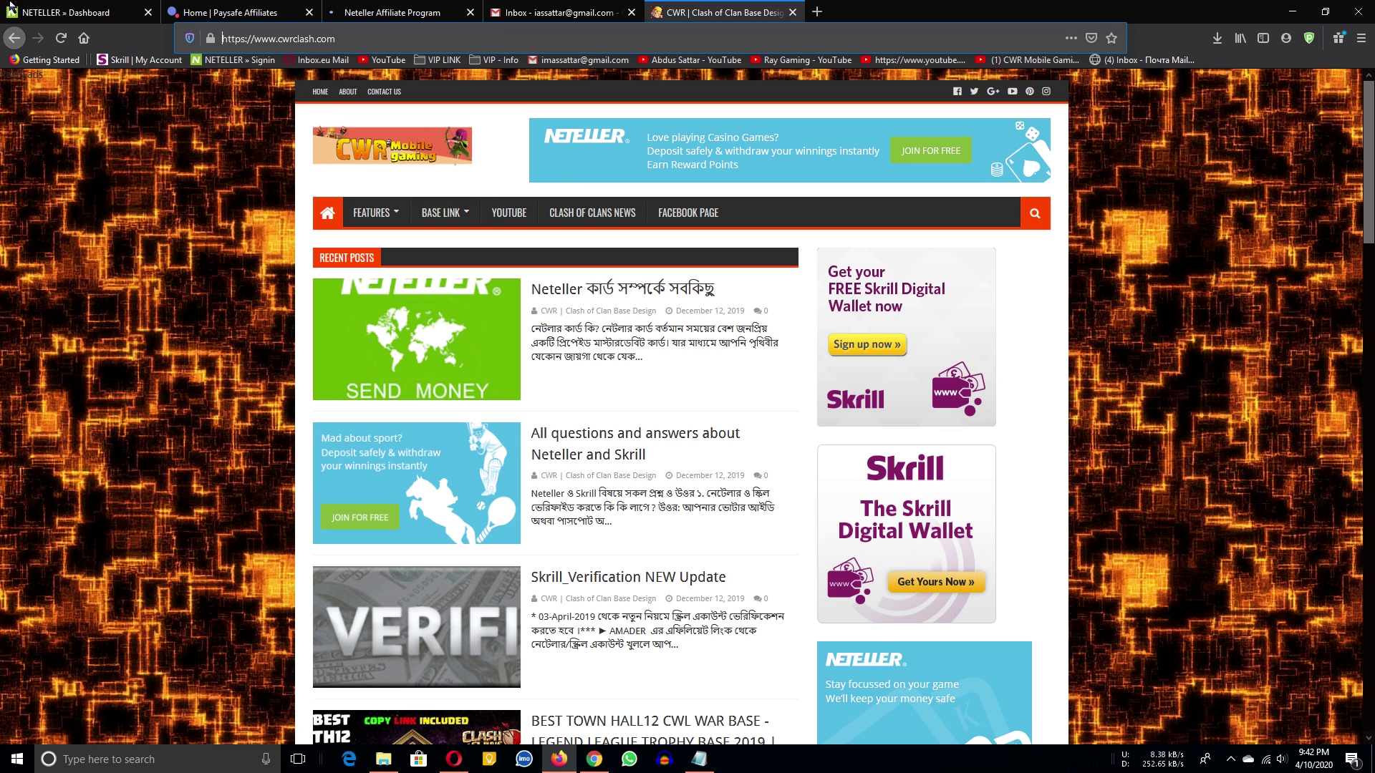
# Return to the NETELLER affiliate registration form and scroll through it.
pyautogui.hotkey('ctrl', '1')
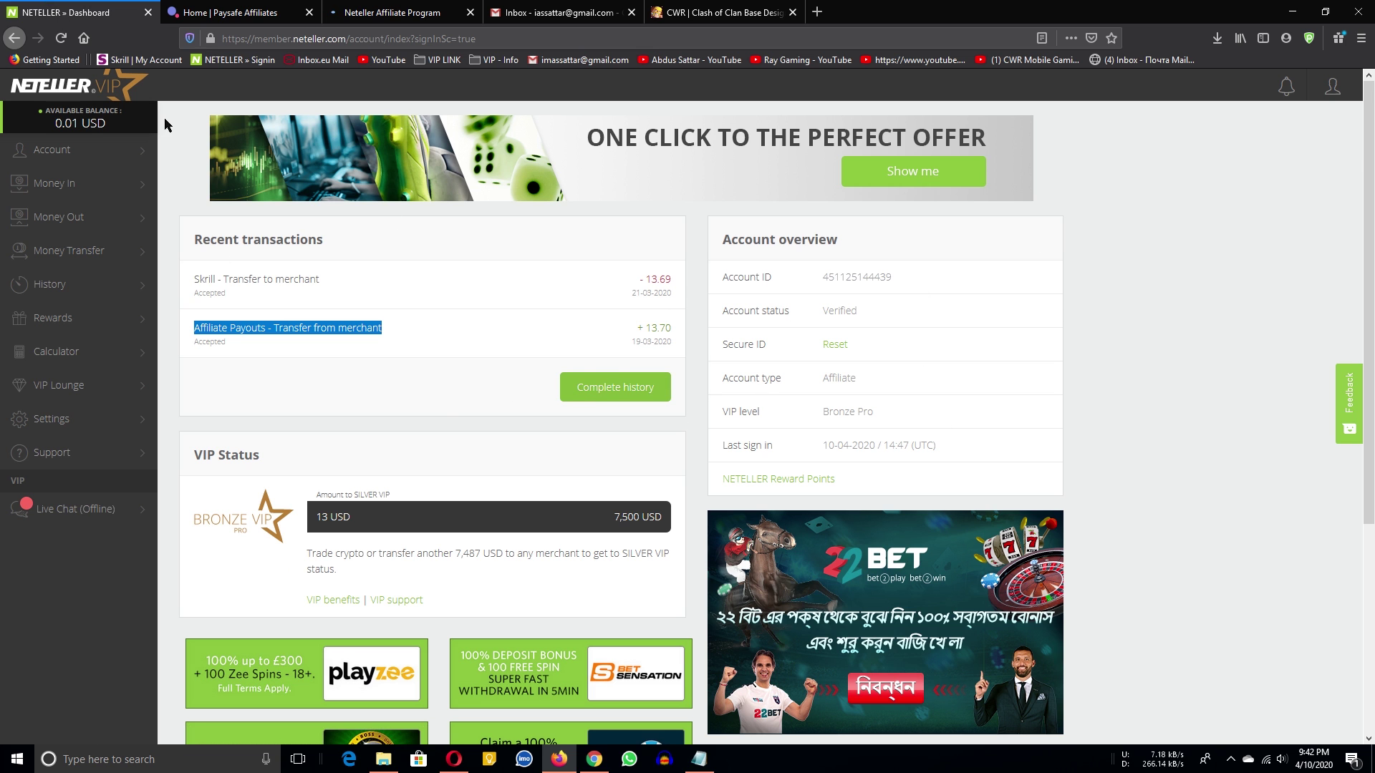
pyautogui.click(378, 12)
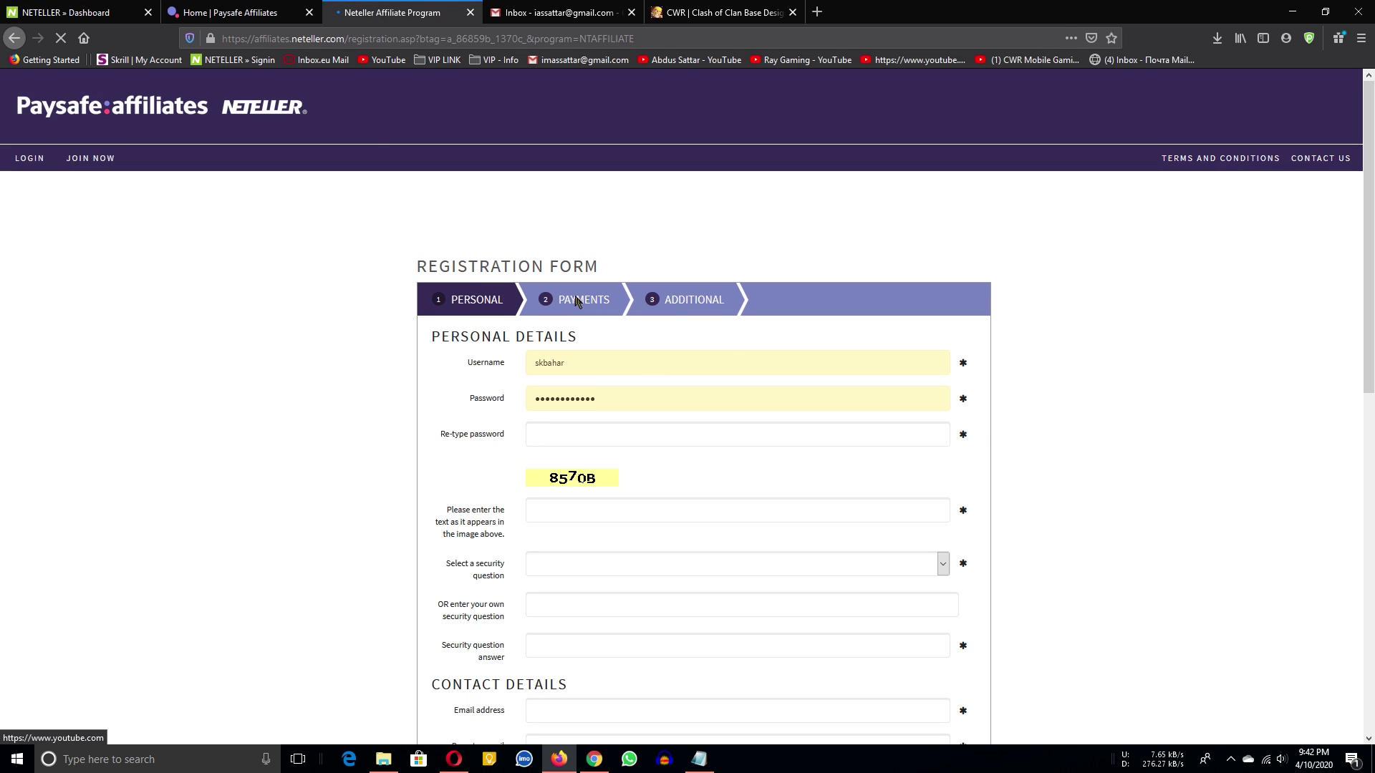
pyautogui.scroll(-2, 716, 372)
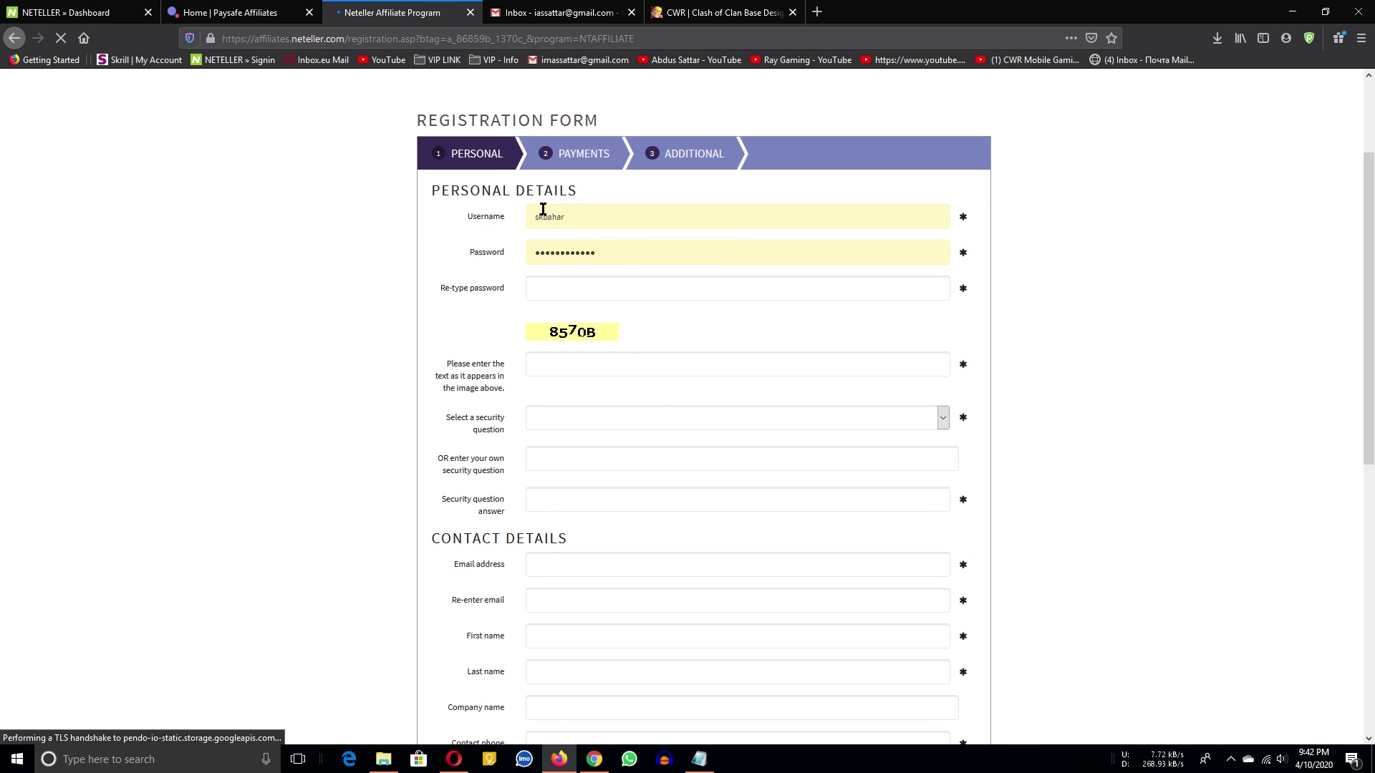
pyautogui.scroll(-2, 586, 637)
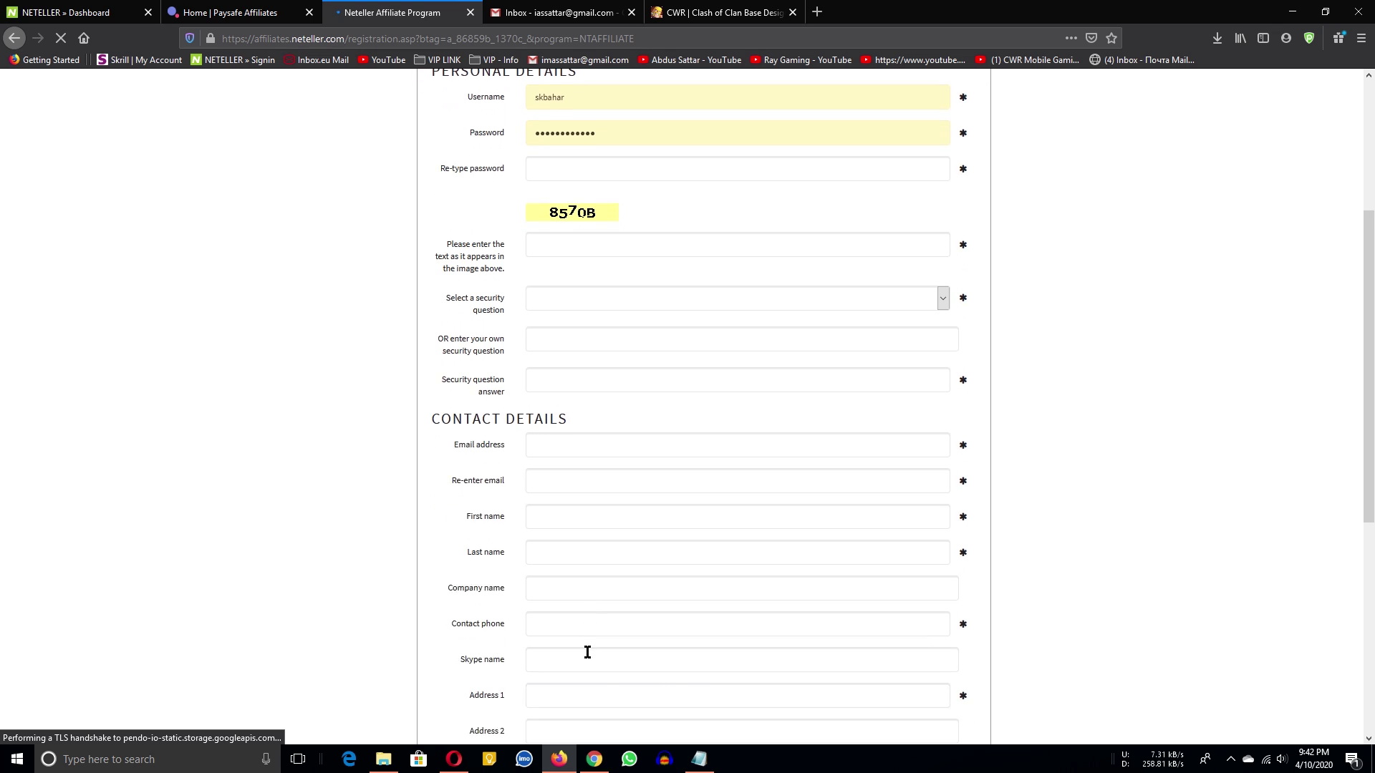
pyautogui.scroll(5, 578, 609)
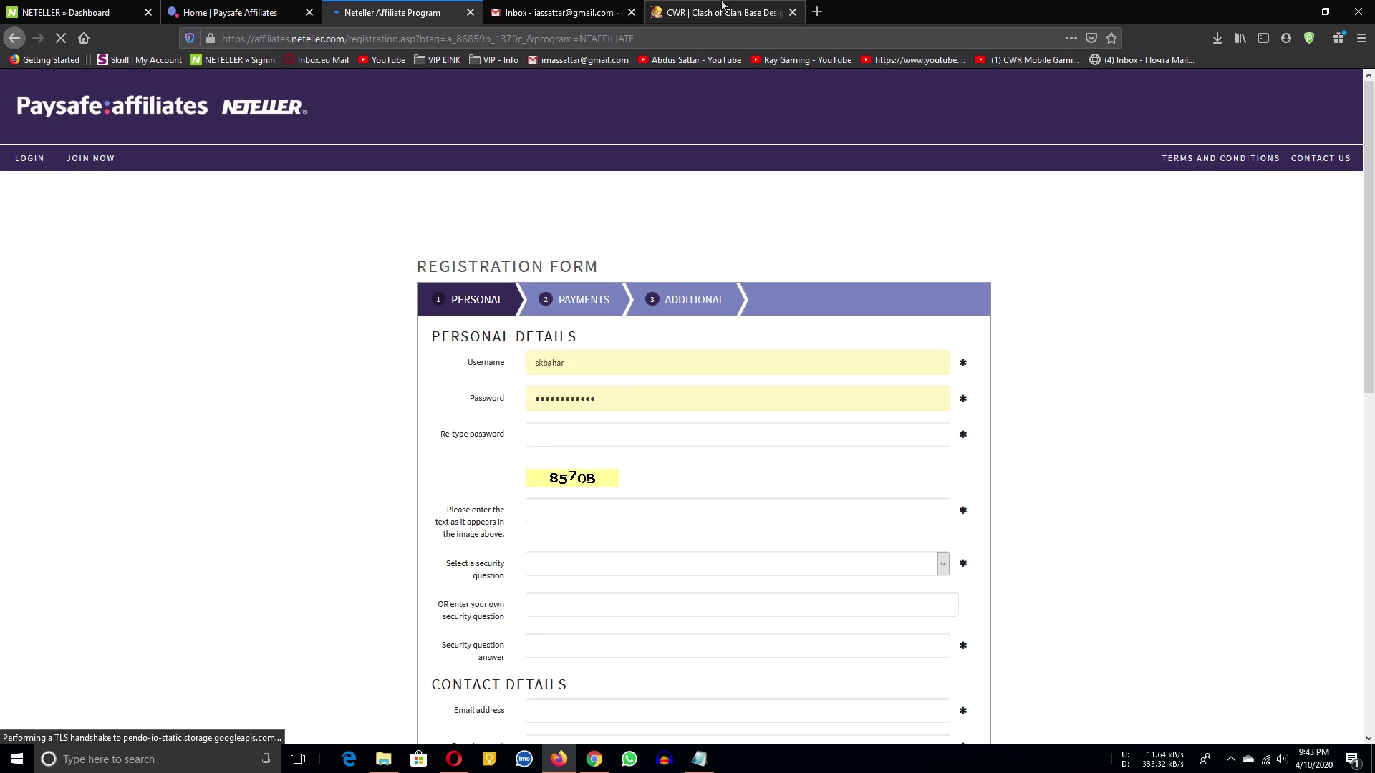
# Move between the cwrclash.com, Gmail and registration form tabs.
pyautogui.click(722, 12)
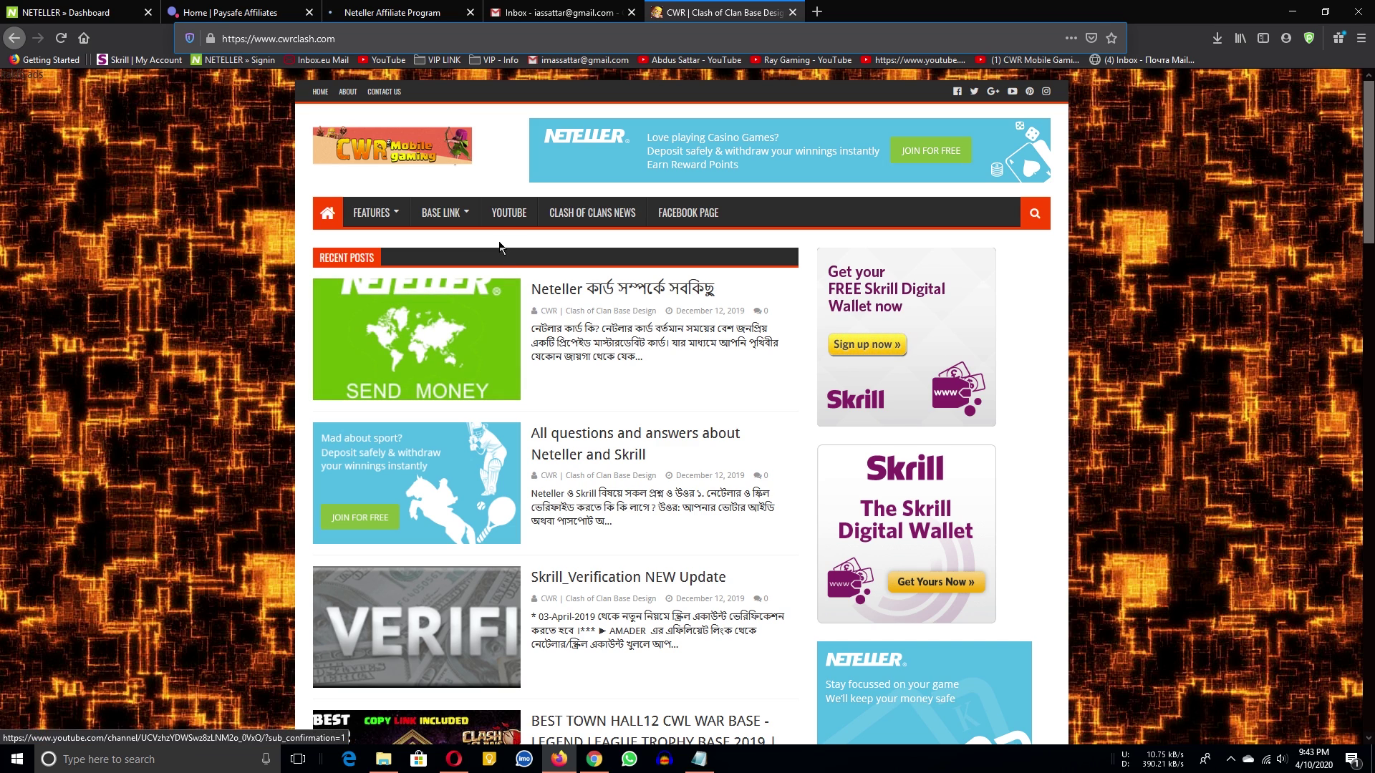
pyautogui.click(399, 7)
pyautogui.scroll(-10, 626, 583)
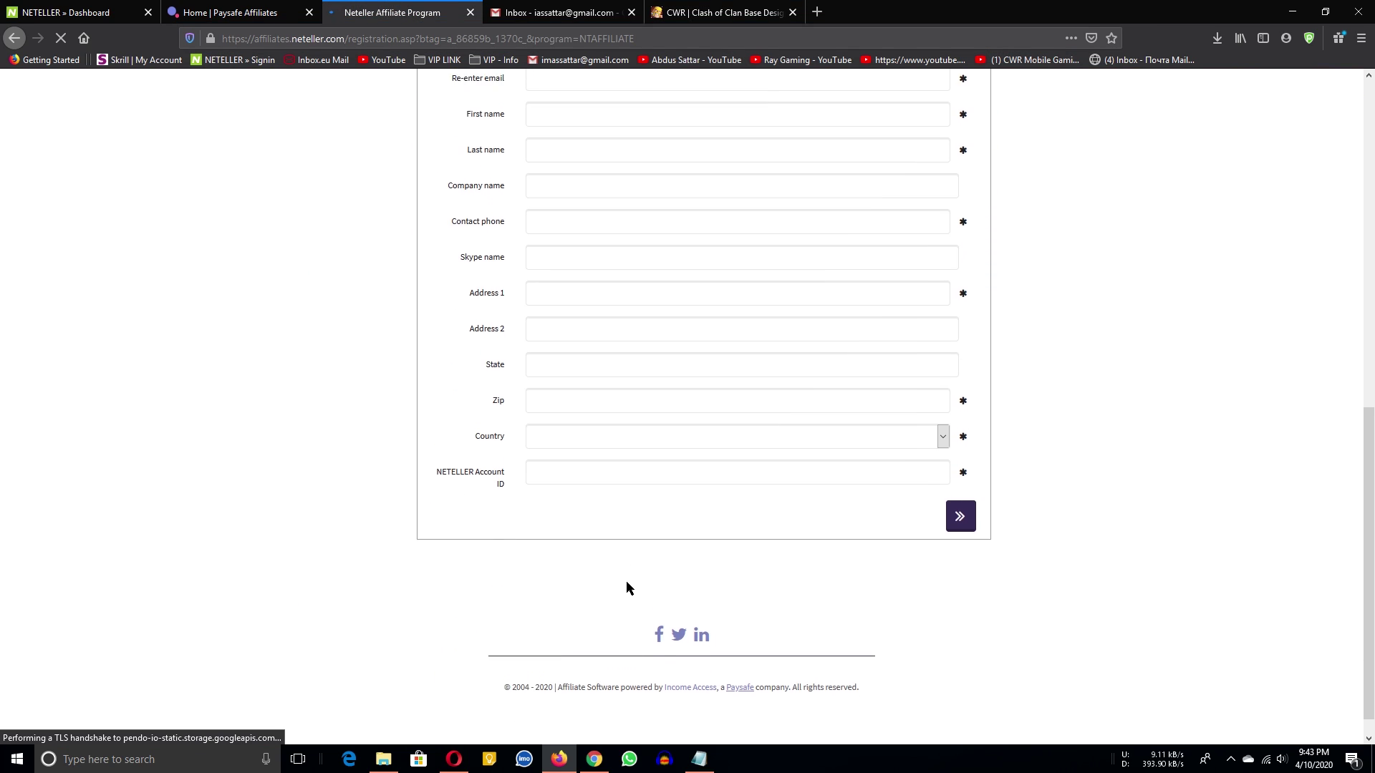
pyautogui.scroll(6, 616, 408)
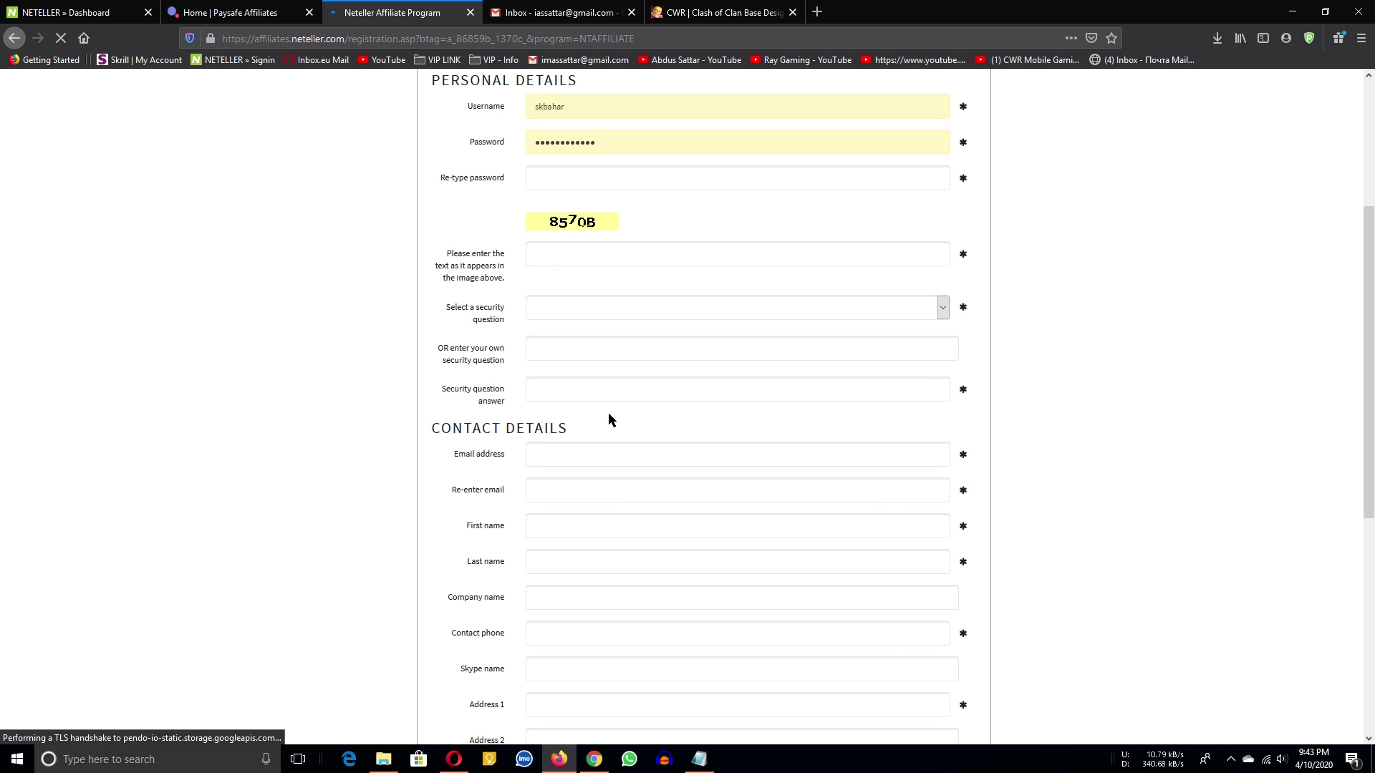
pyautogui.scroll(3, 630, 287)
pyautogui.click(559, 12)
pyautogui.click(723, 8)
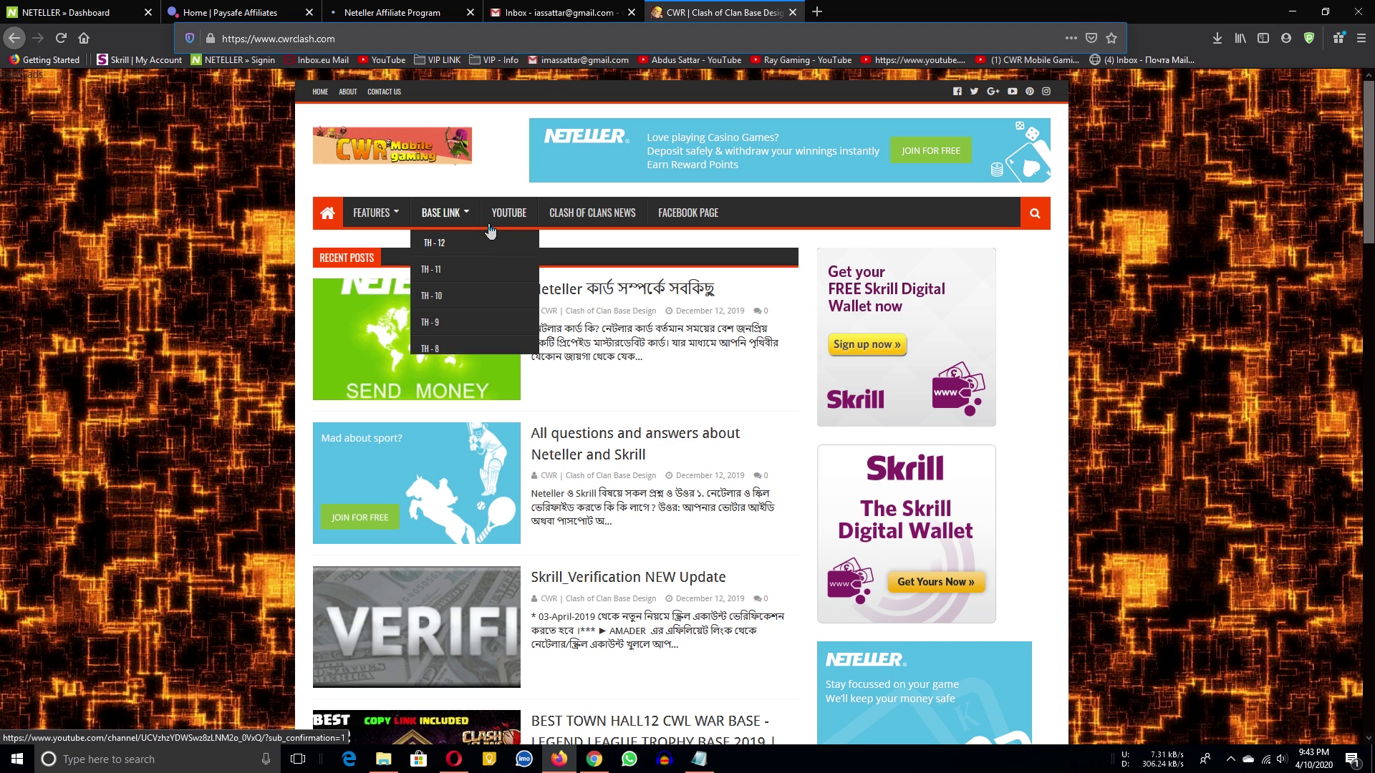
pyautogui.click(356, 7)
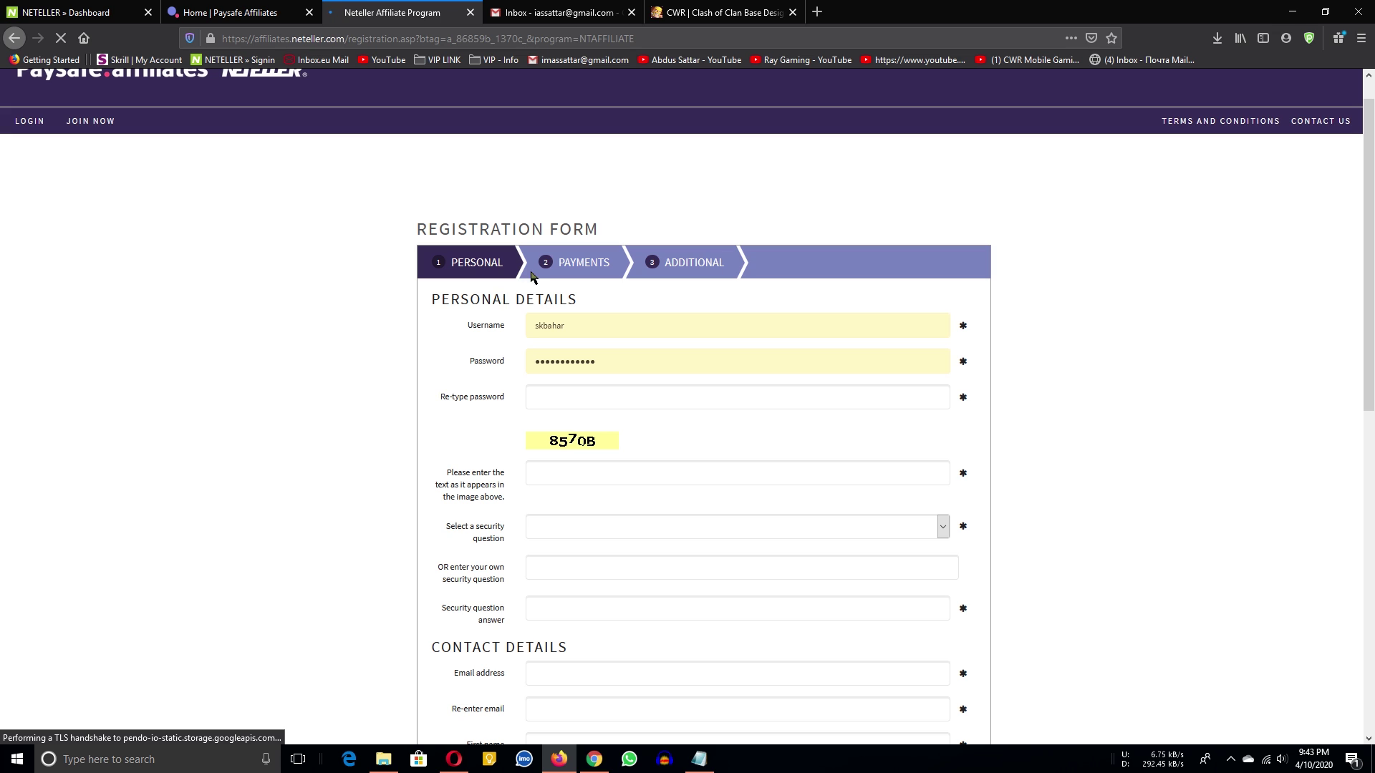
pyautogui.click(723, 12)
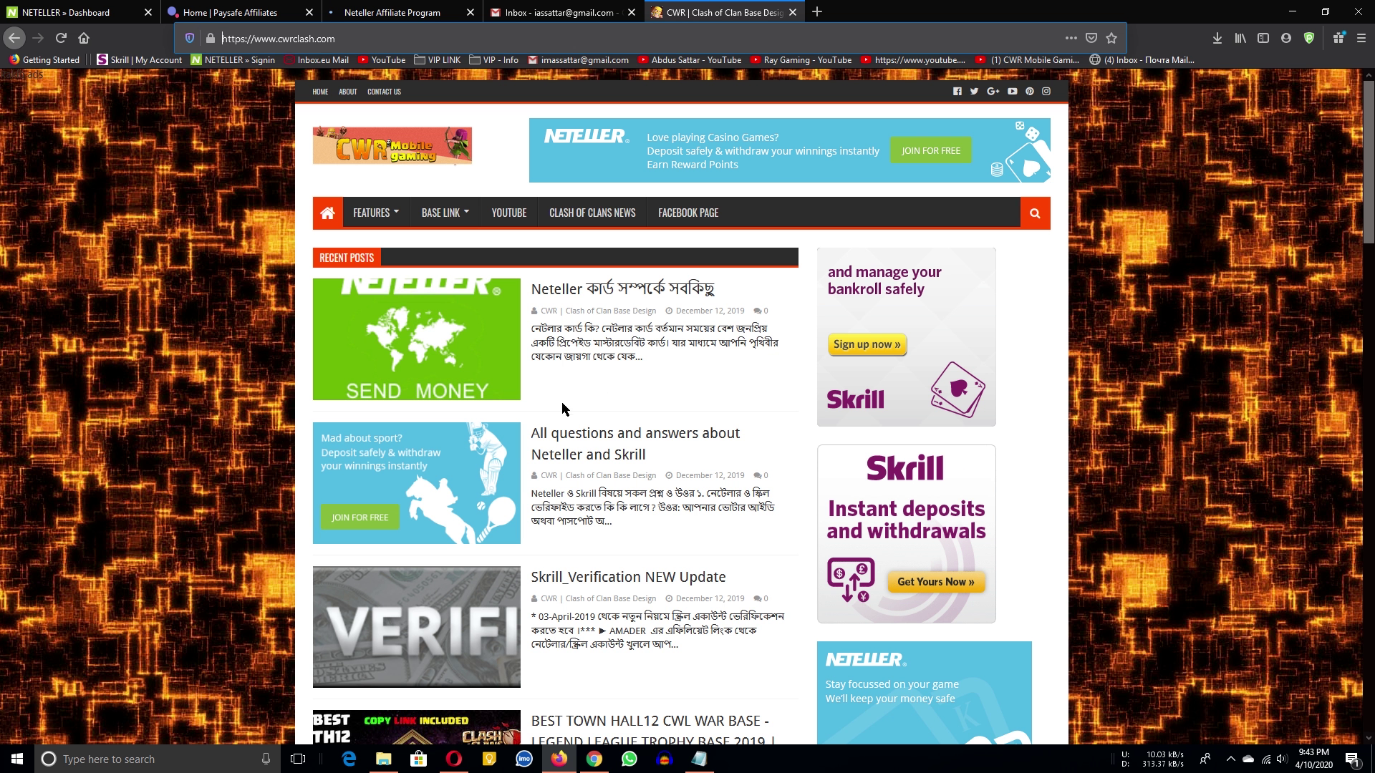
pyautogui.middleClick(586, 302)
pyautogui.click(596, 294)
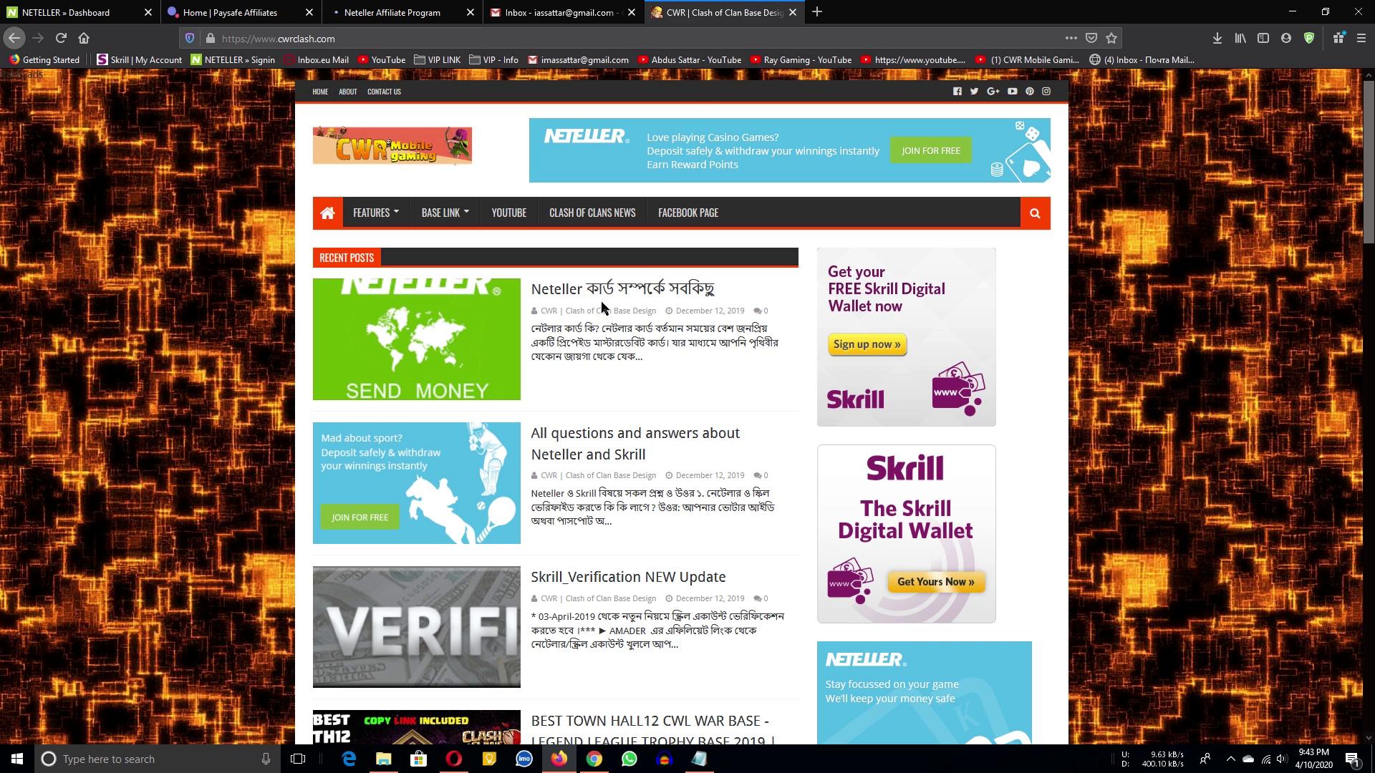
pyautogui.middleClick(606, 294)
pyautogui.click(813, 7)
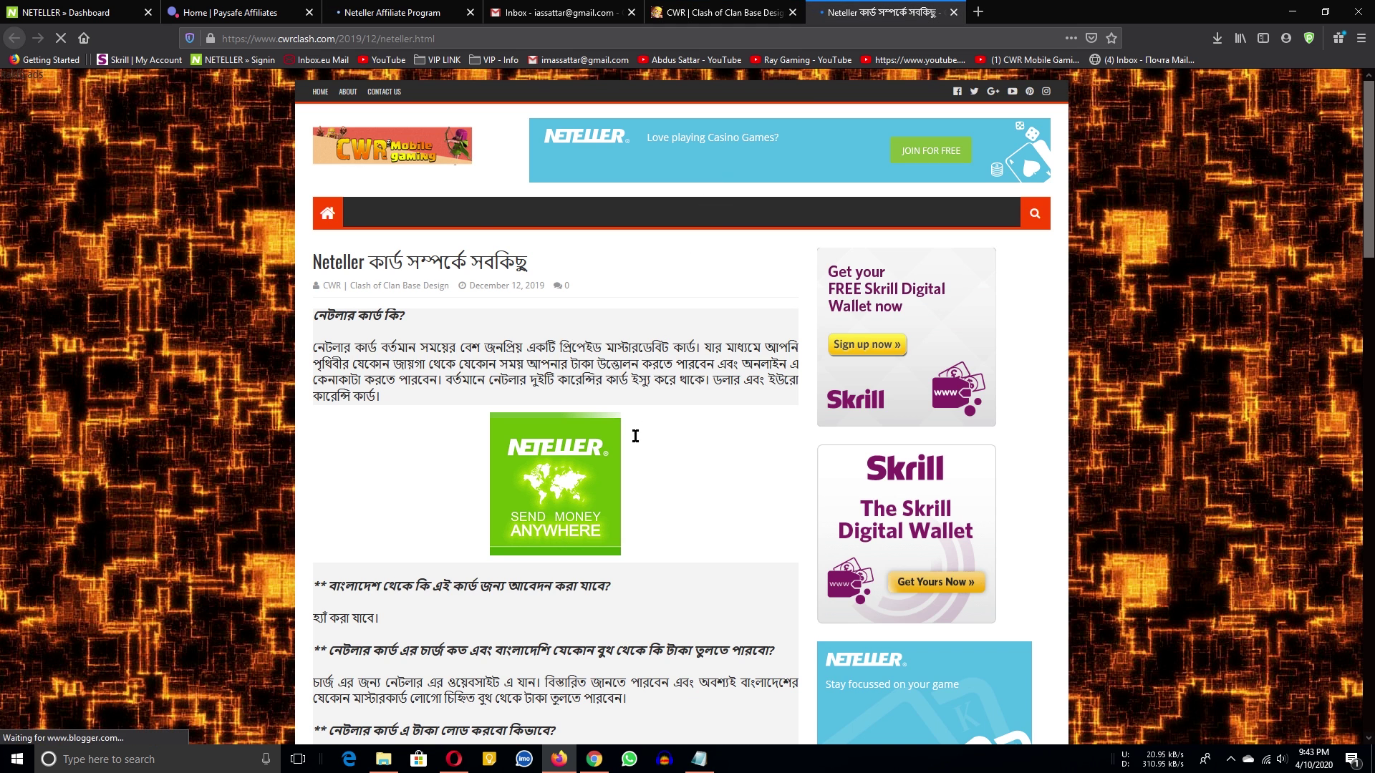
pyautogui.scroll(-4, 637, 428)
pyautogui.moveTo(609, 523); pyautogui.dragTo(555, 432)
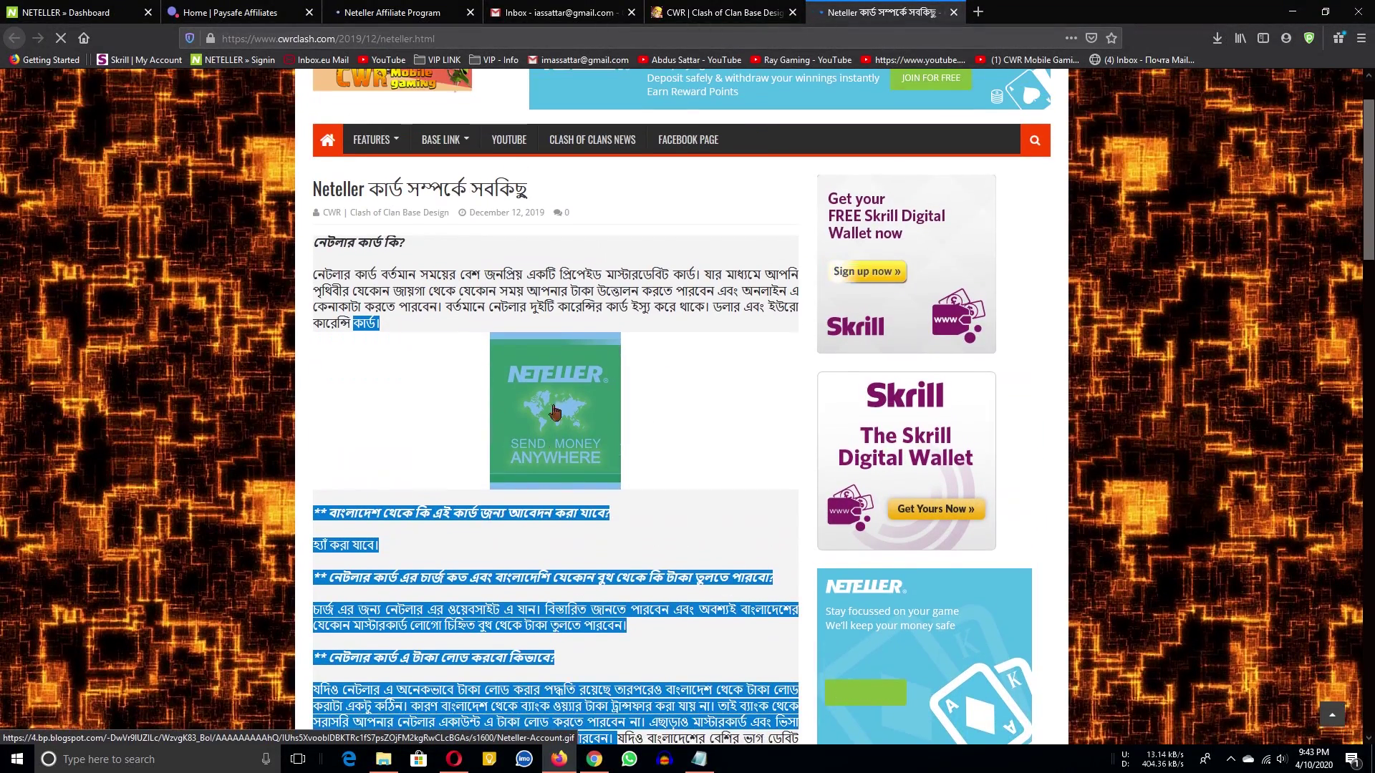
pyautogui.scroll(1, 555, 432)
# Place the registration form in a smaller window beside the notes file.
pyautogui.click(721, 12)
pyautogui.click(559, 12)
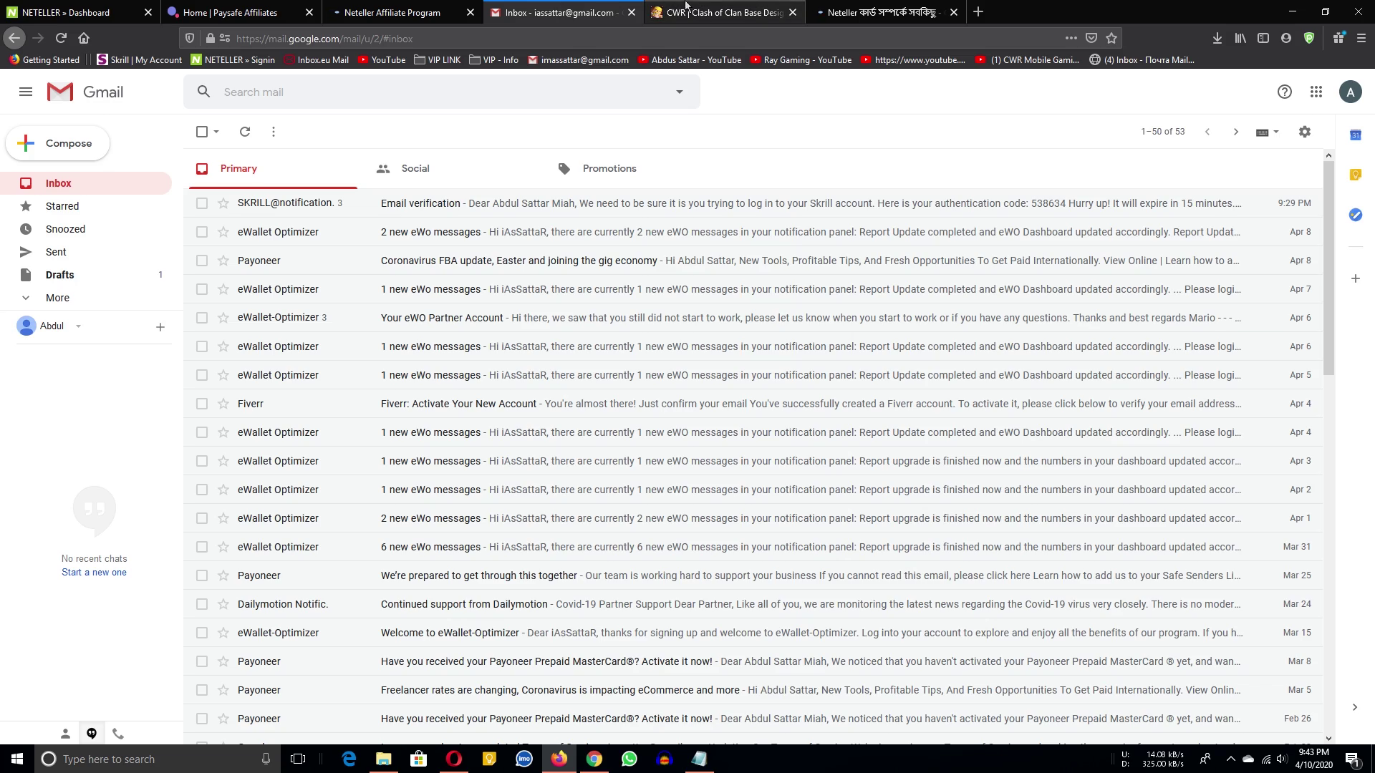
pyautogui.click(430, 12)
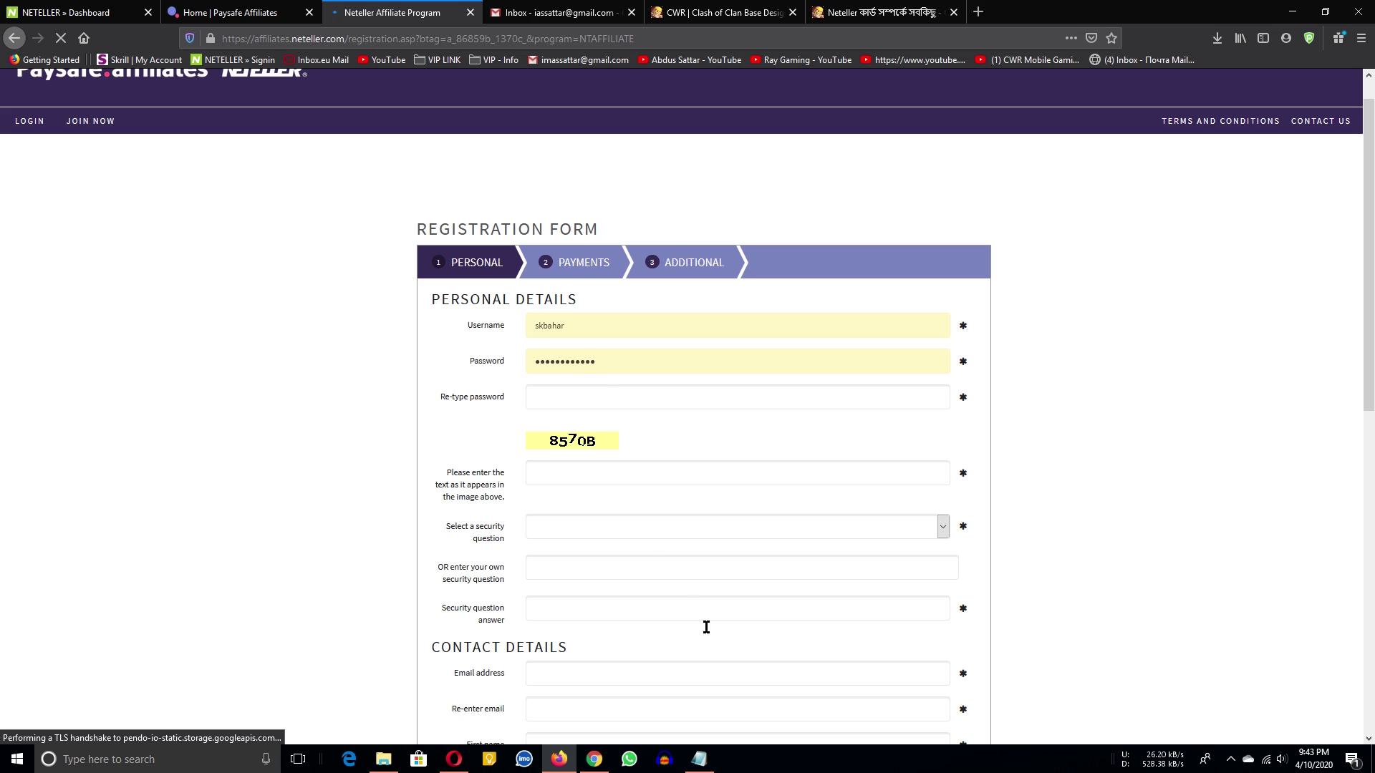
pyautogui.click(699, 758)
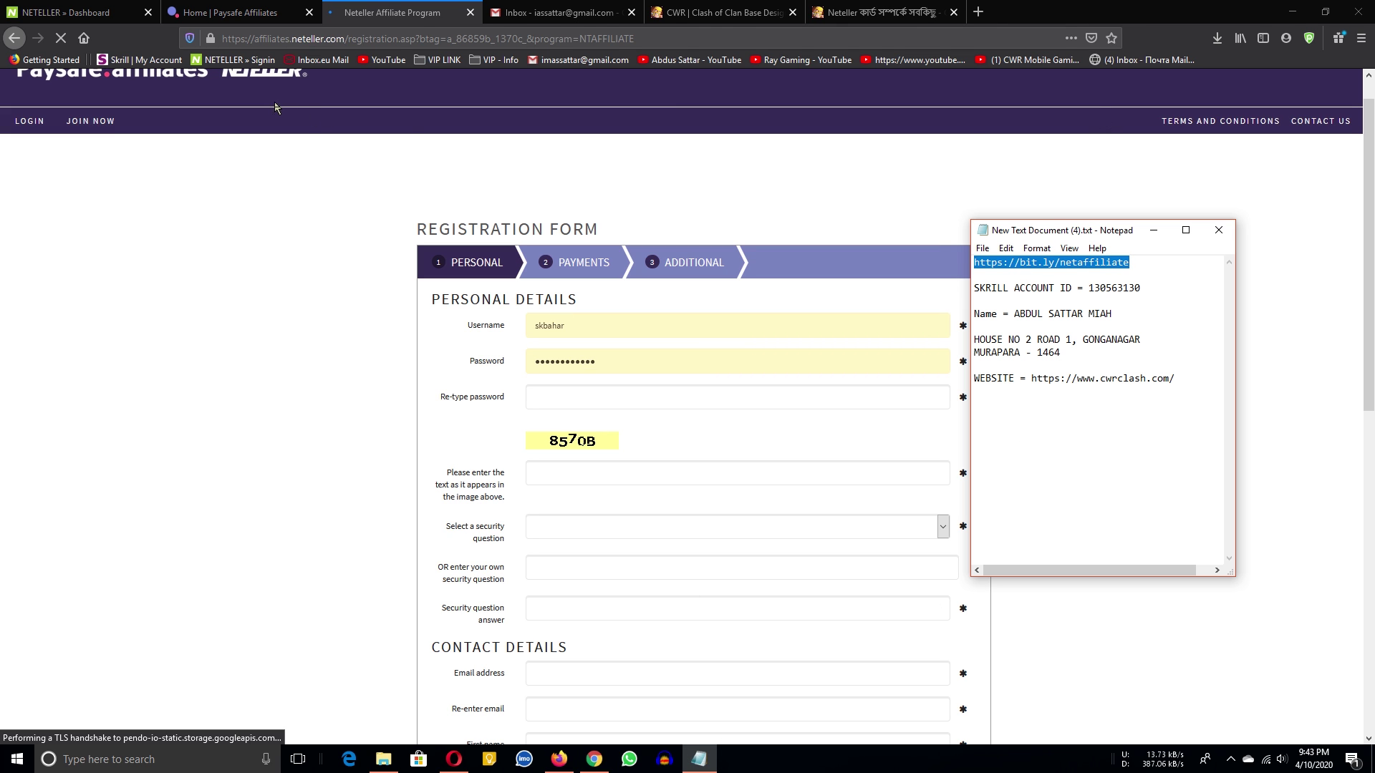
pyautogui.click(332, 301)
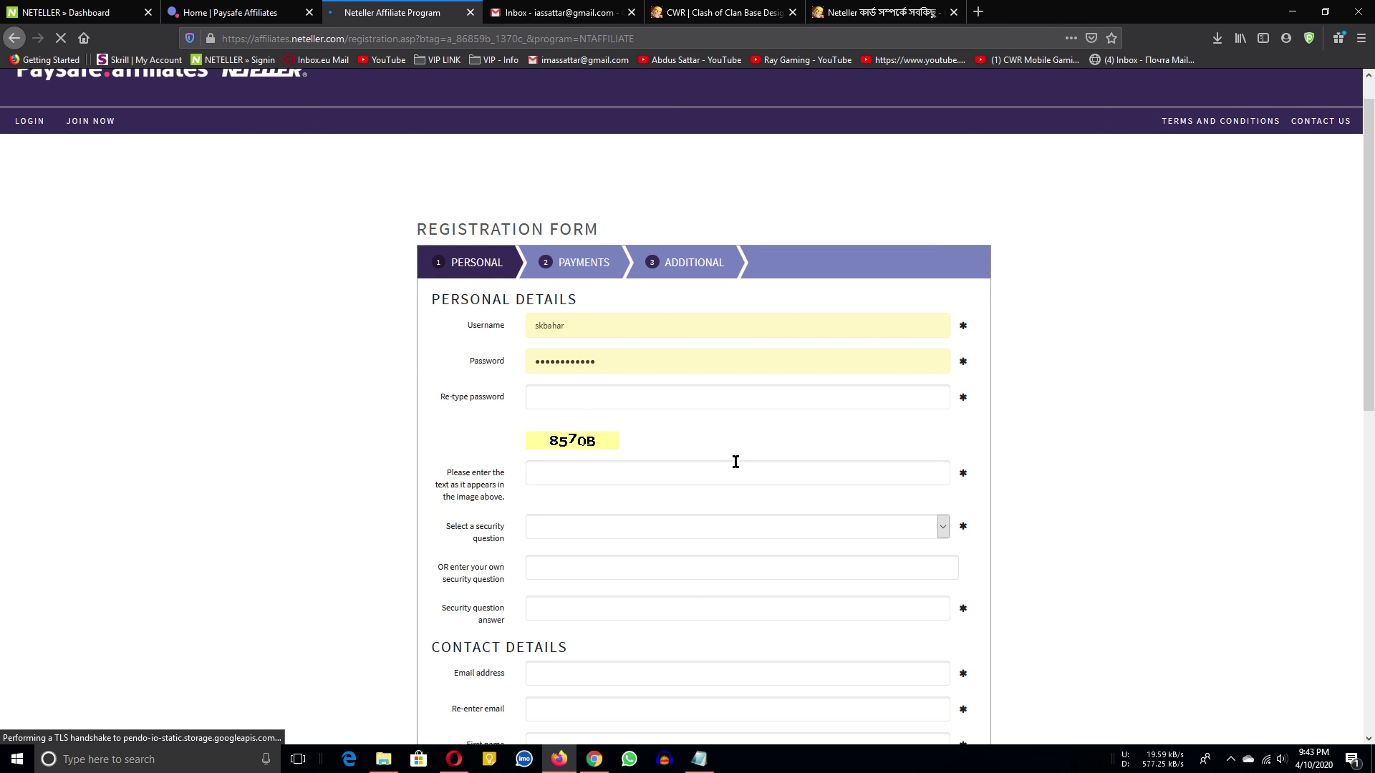
pyautogui.scroll(-2, 444, 371)
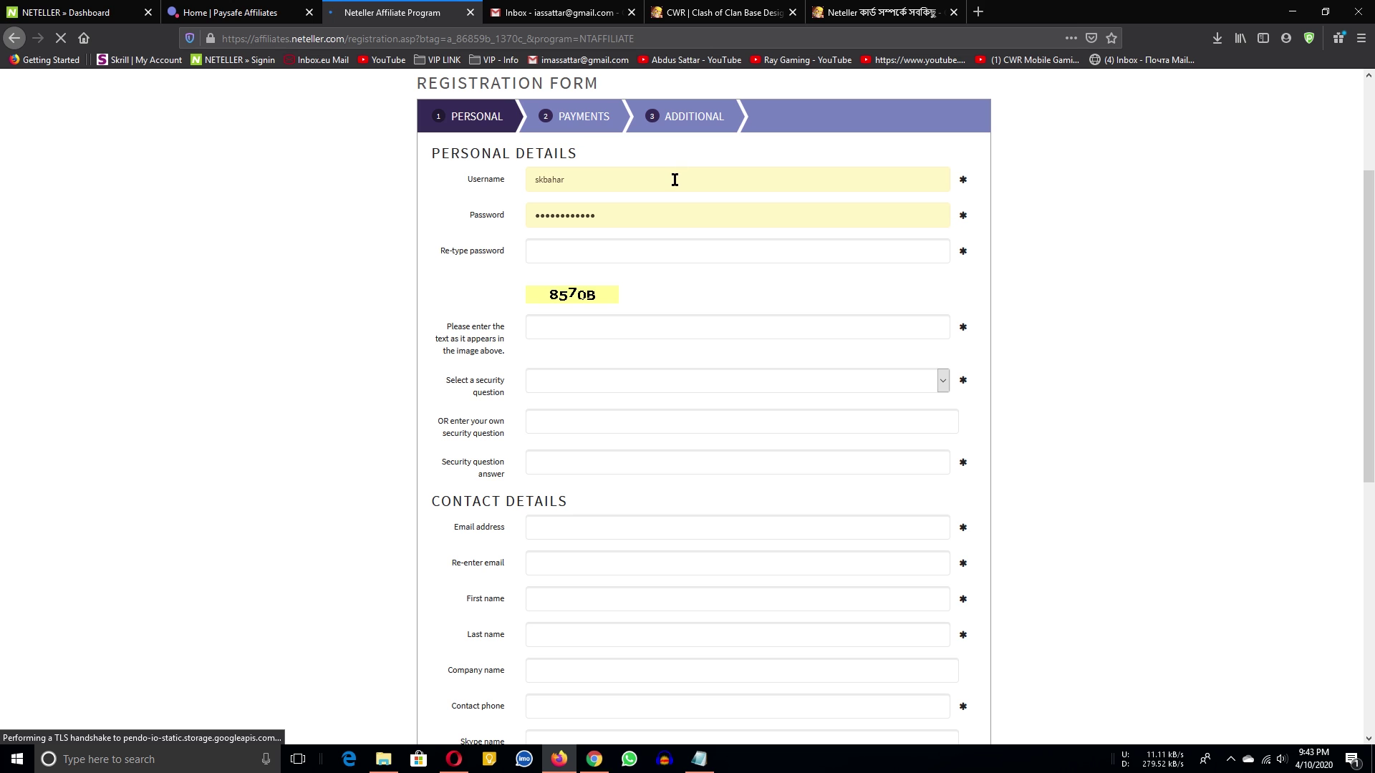
pyautogui.moveTo(735, 24); pyautogui.dragTo(556, 107)
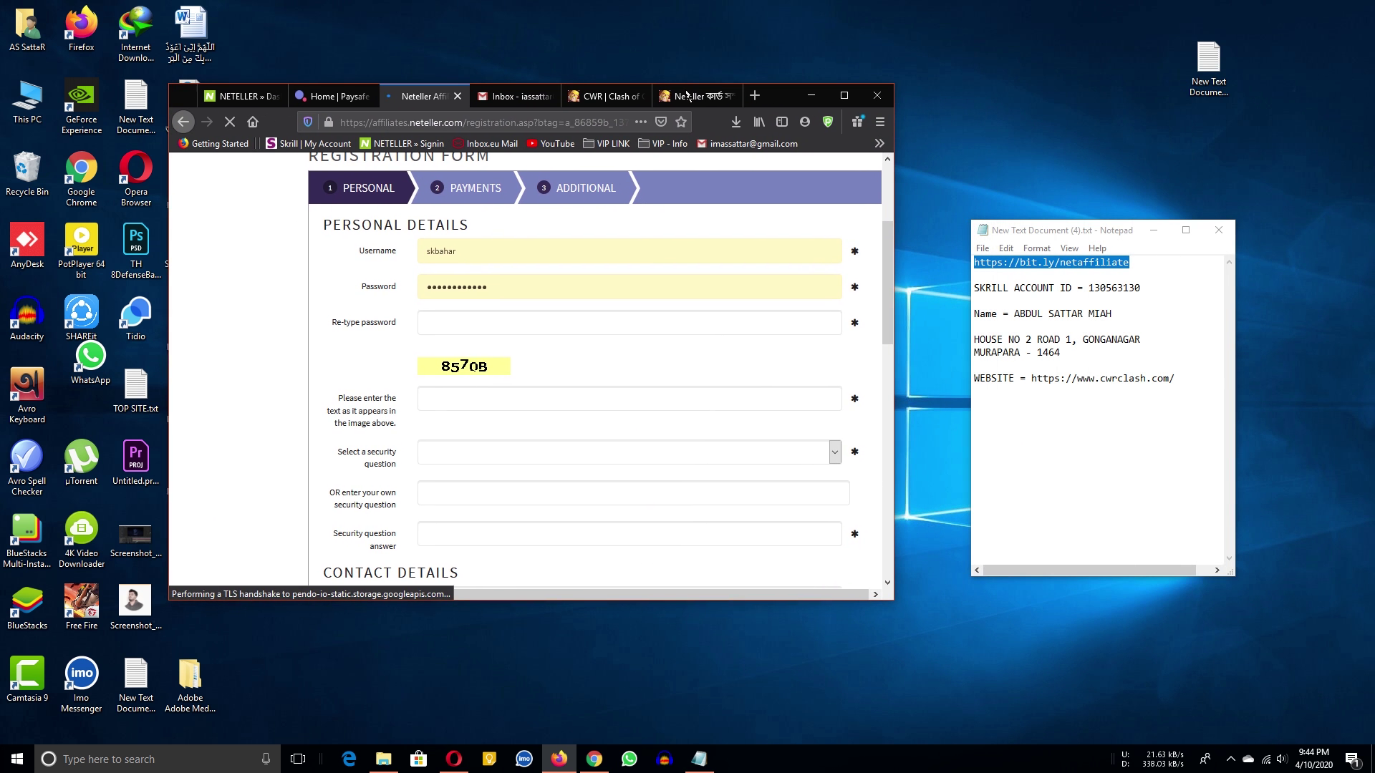
# Add a username line to the notes and replace the autofilled form username with a new one.
pyautogui.click(1190, 380)
pyautogui.write('usrname =')
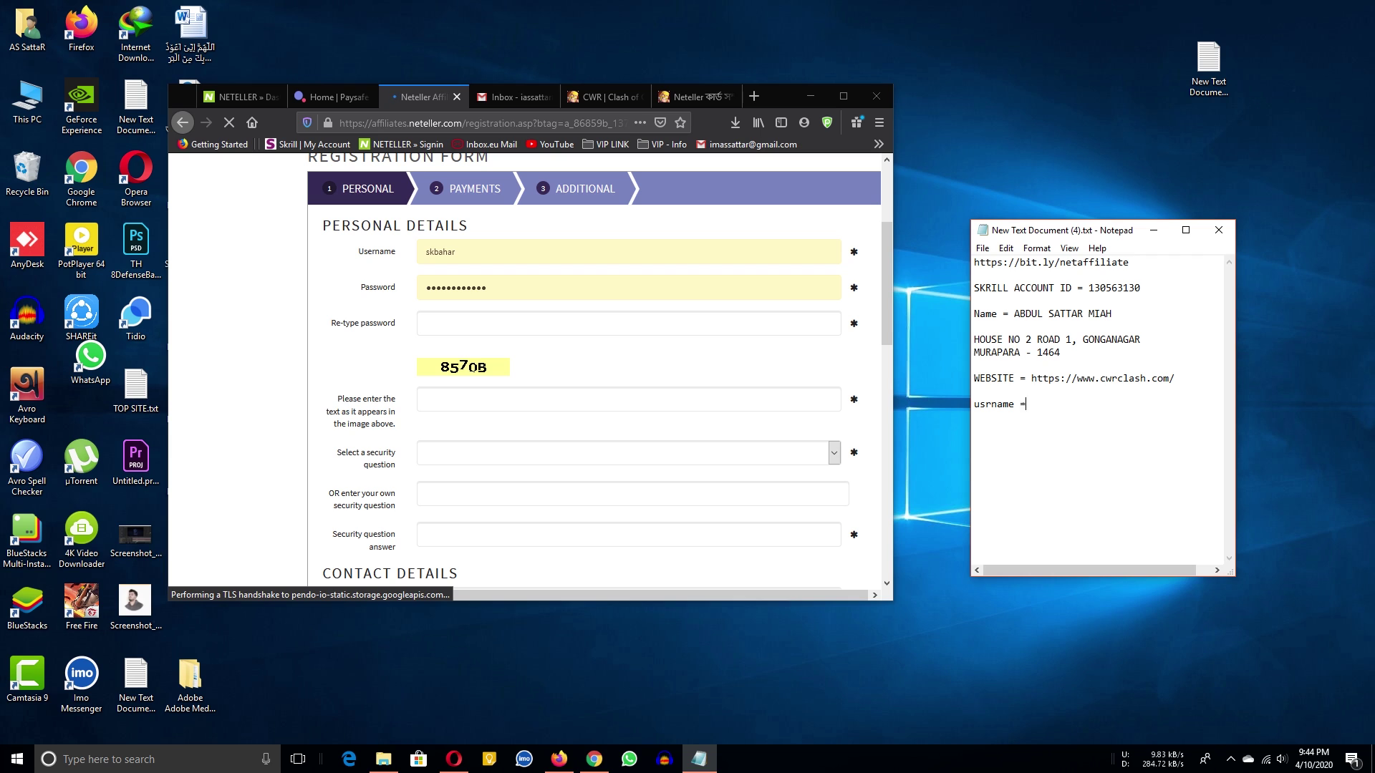
pyautogui.doubleClick(586, 251)
pyautogui.write('skba')
pyautogui.press('BackSpace')
pyautogui.press('BackSpace')
pyautogui.press('BackSpace')
pyautogui.press('BackSpace')
pyautogui.write('assat')
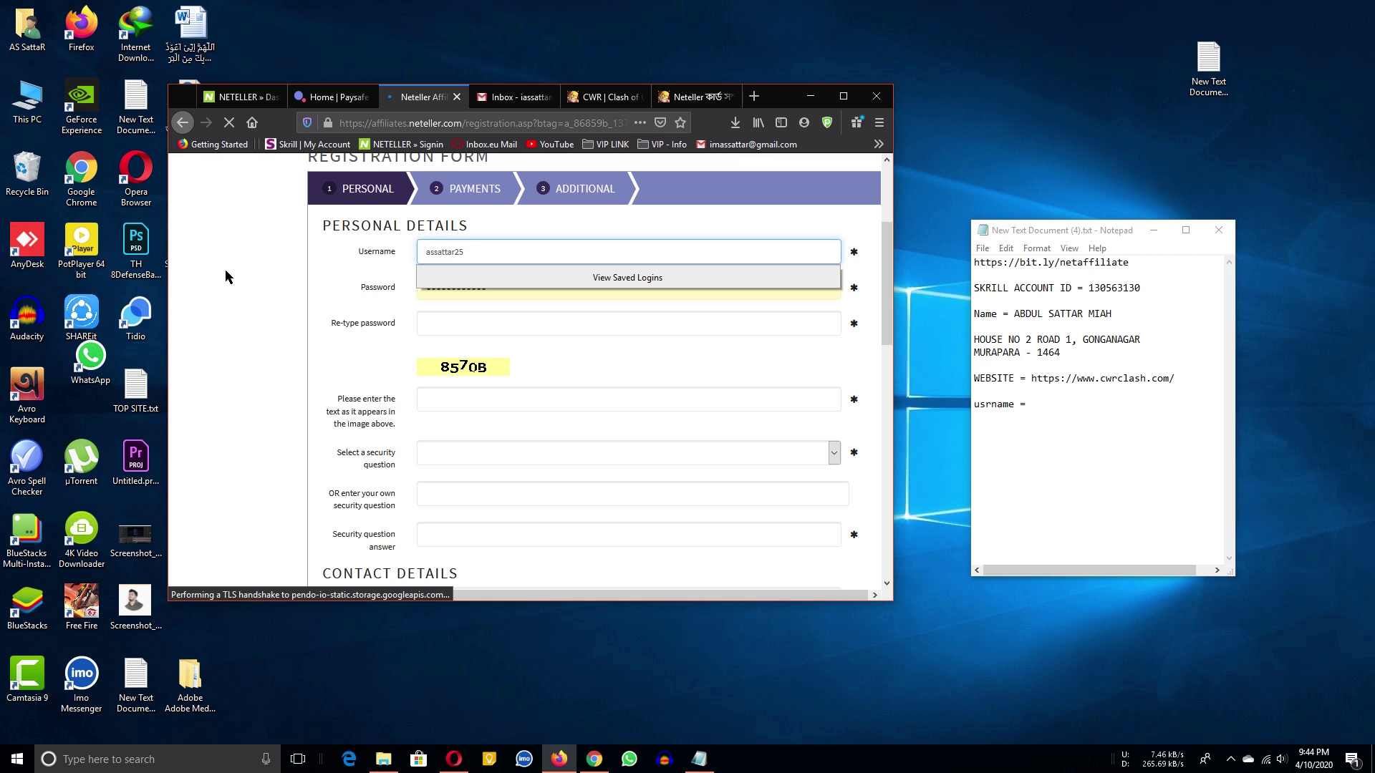
pyautogui.press('Tab')
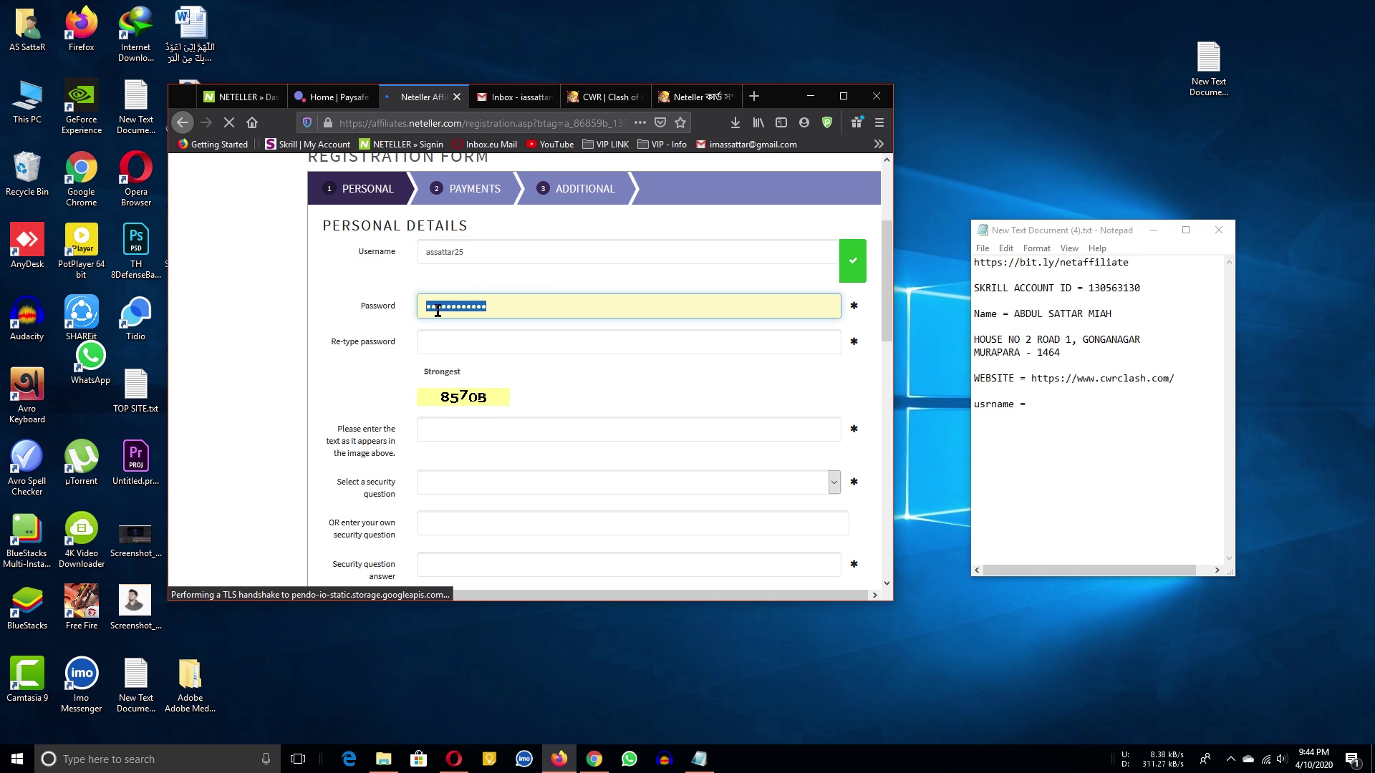
# Enter the password in both password fields and type the captcha text.
pyautogui.write('a')
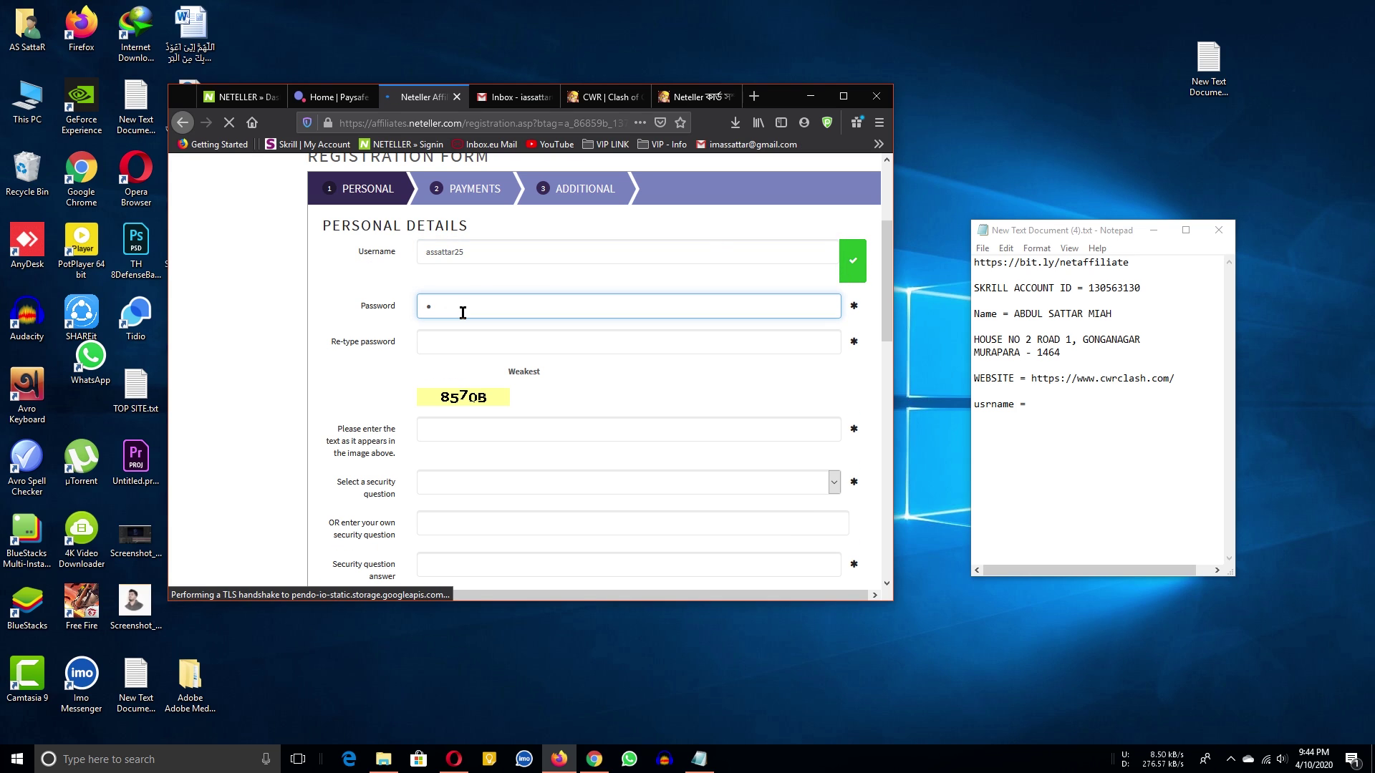
pyautogui.hotkey('ctrl', 'v')
pyautogui.press('Tab')
pyautogui.hotkey('ctrl', 'v')
pyautogui.click(382, 338)
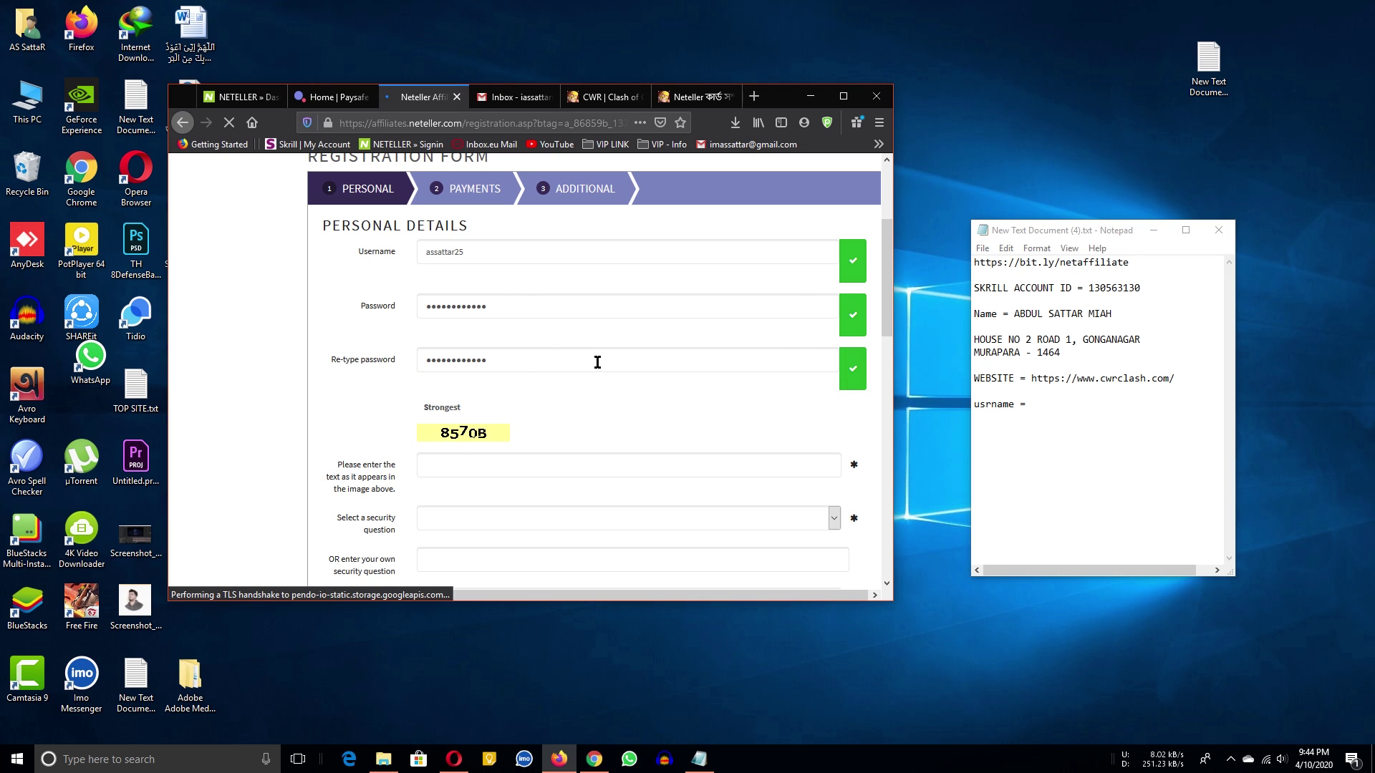
pyautogui.scroll(-2, 617, 359)
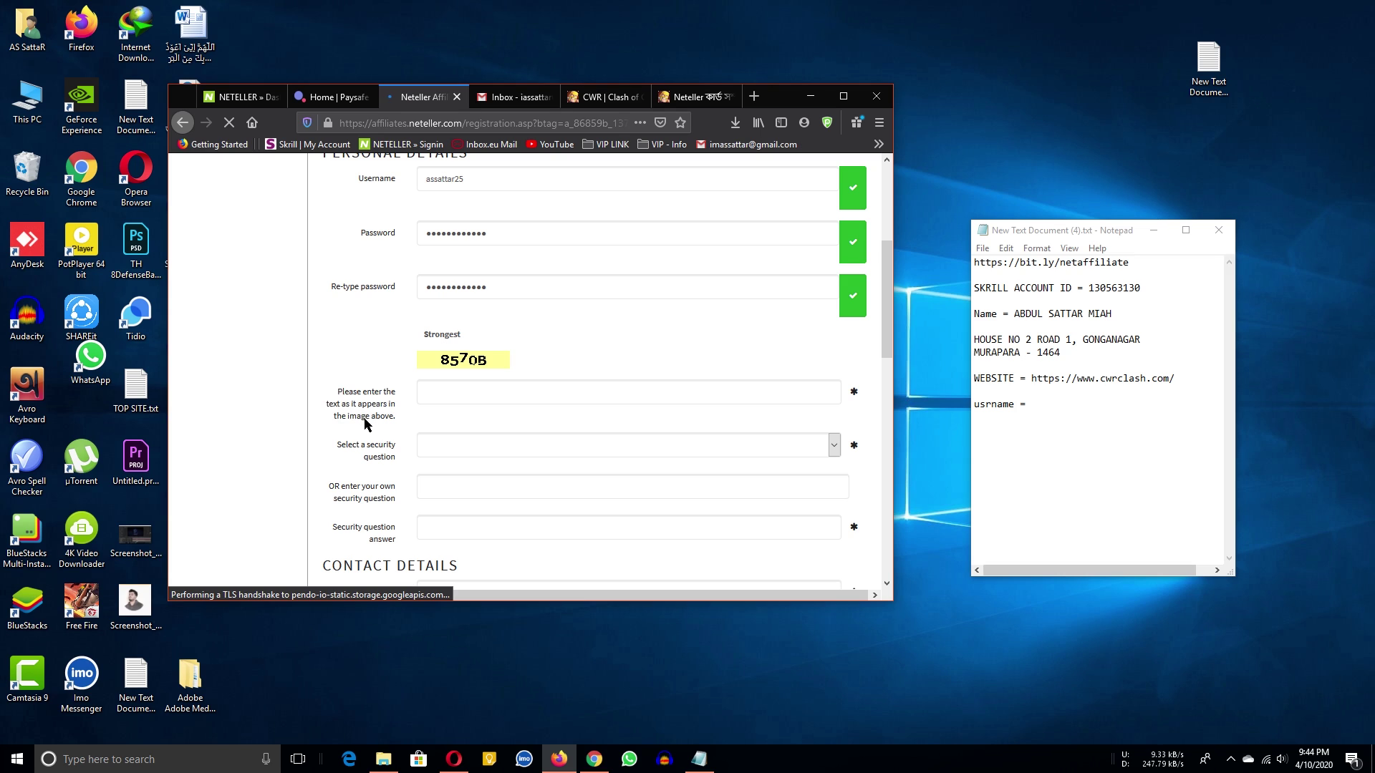
pyautogui.click(473, 397)
pyautogui.write('85')
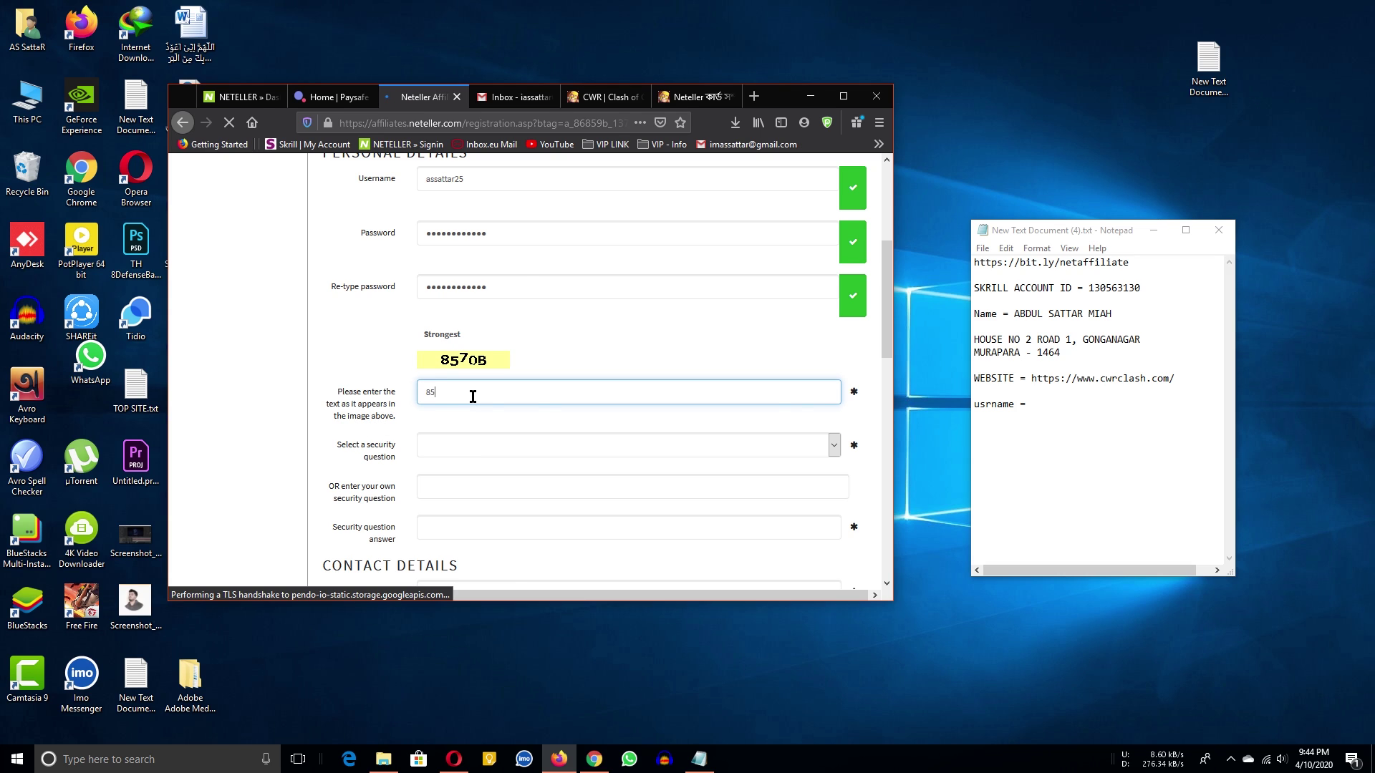
pyautogui.write('70B')
pyautogui.press('super+Up')
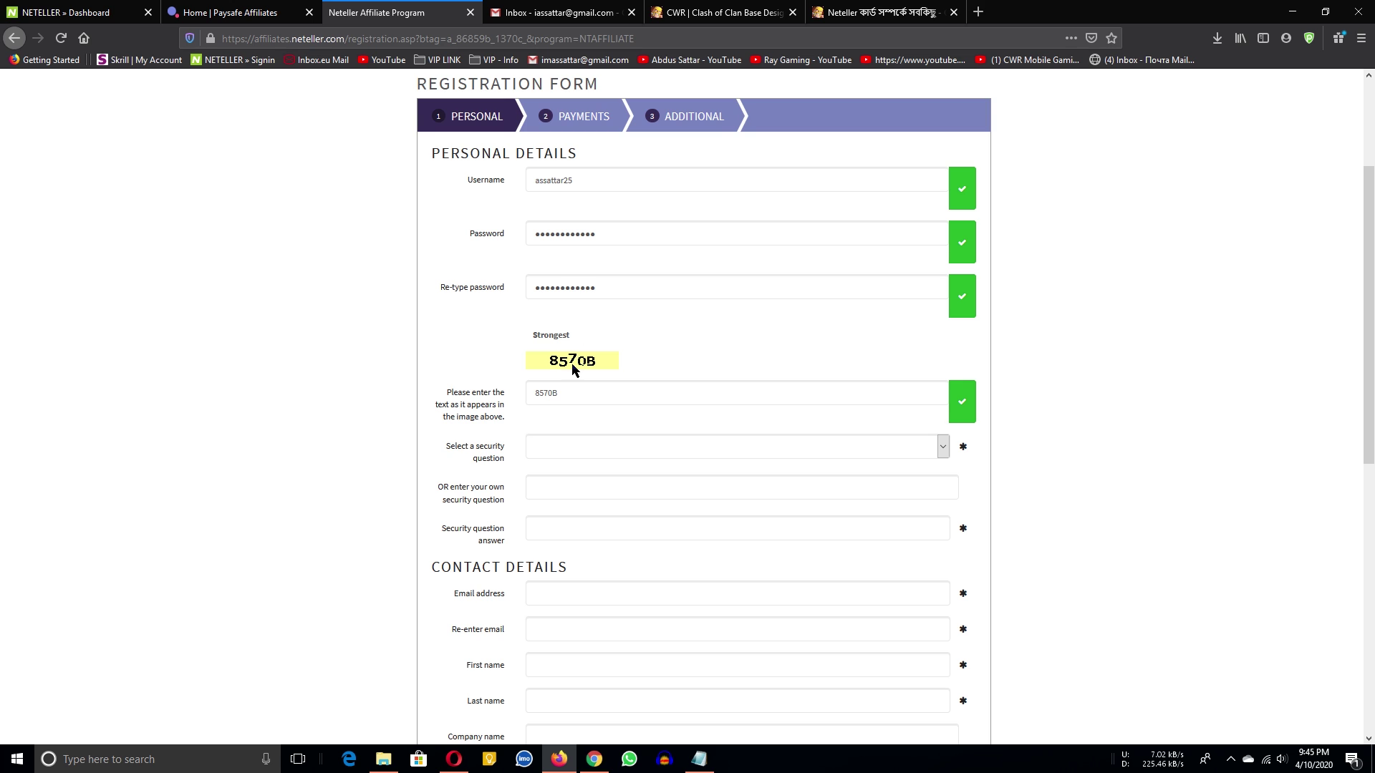
# Choose 'Your favorite sports team?' as the security question and enter its answer.
pyautogui.scroll(-1, 571, 363)
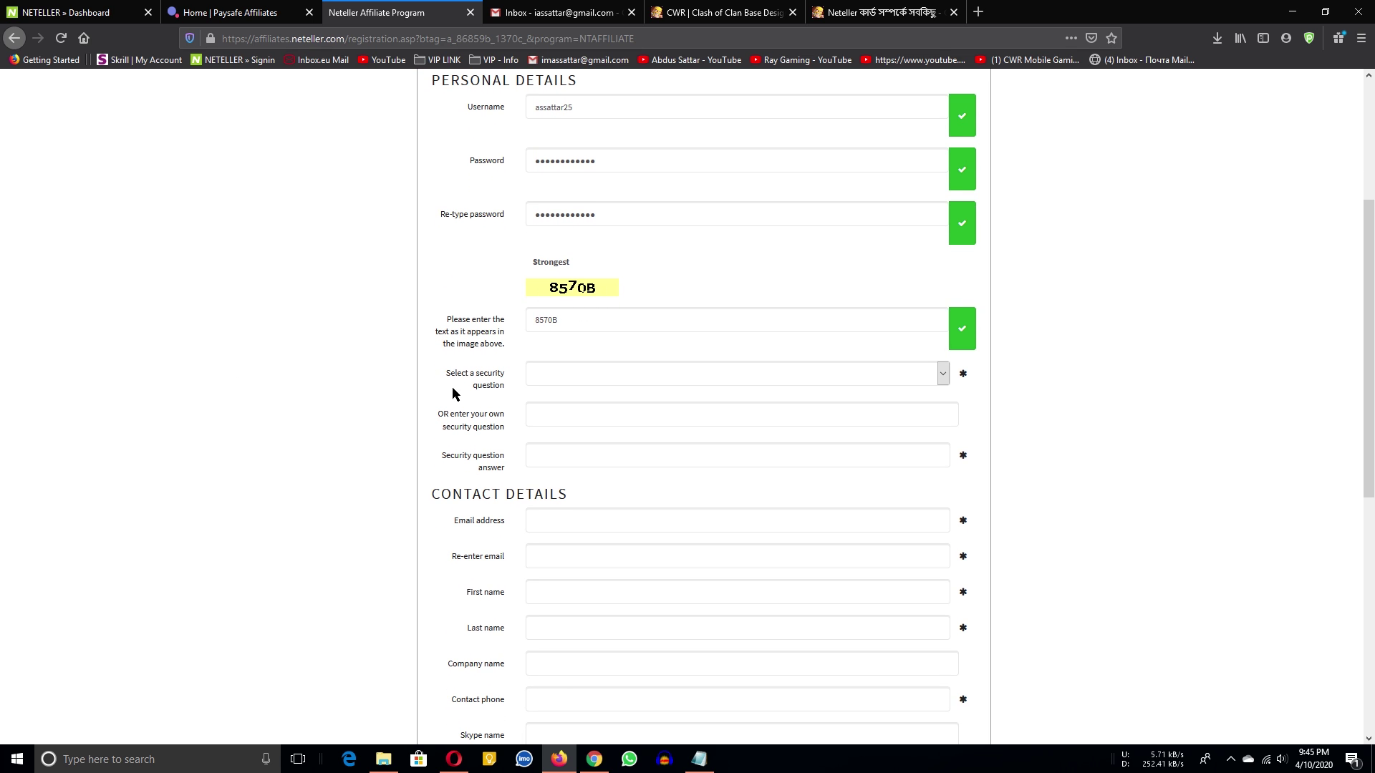
pyautogui.click(633, 369)
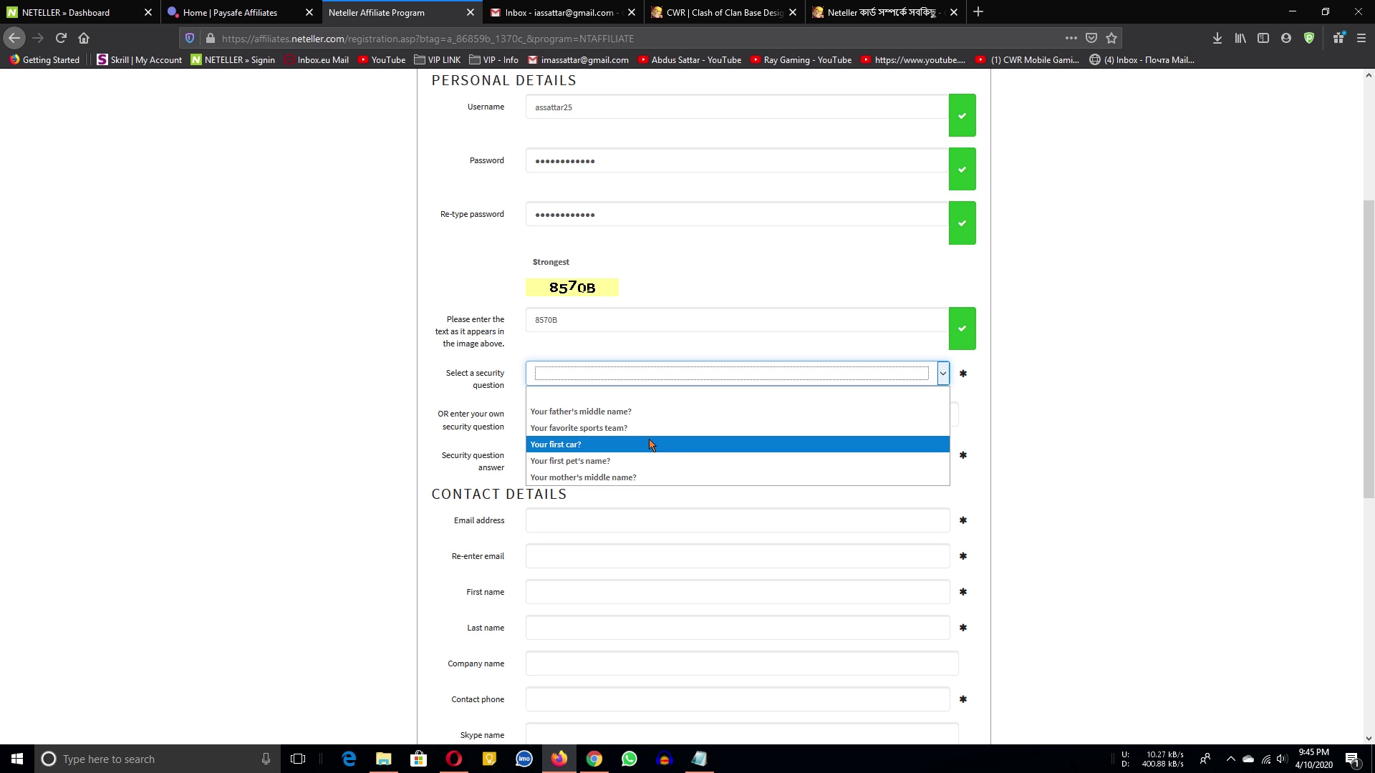
pyautogui.click(531, 374)
pyautogui.click(534, 408)
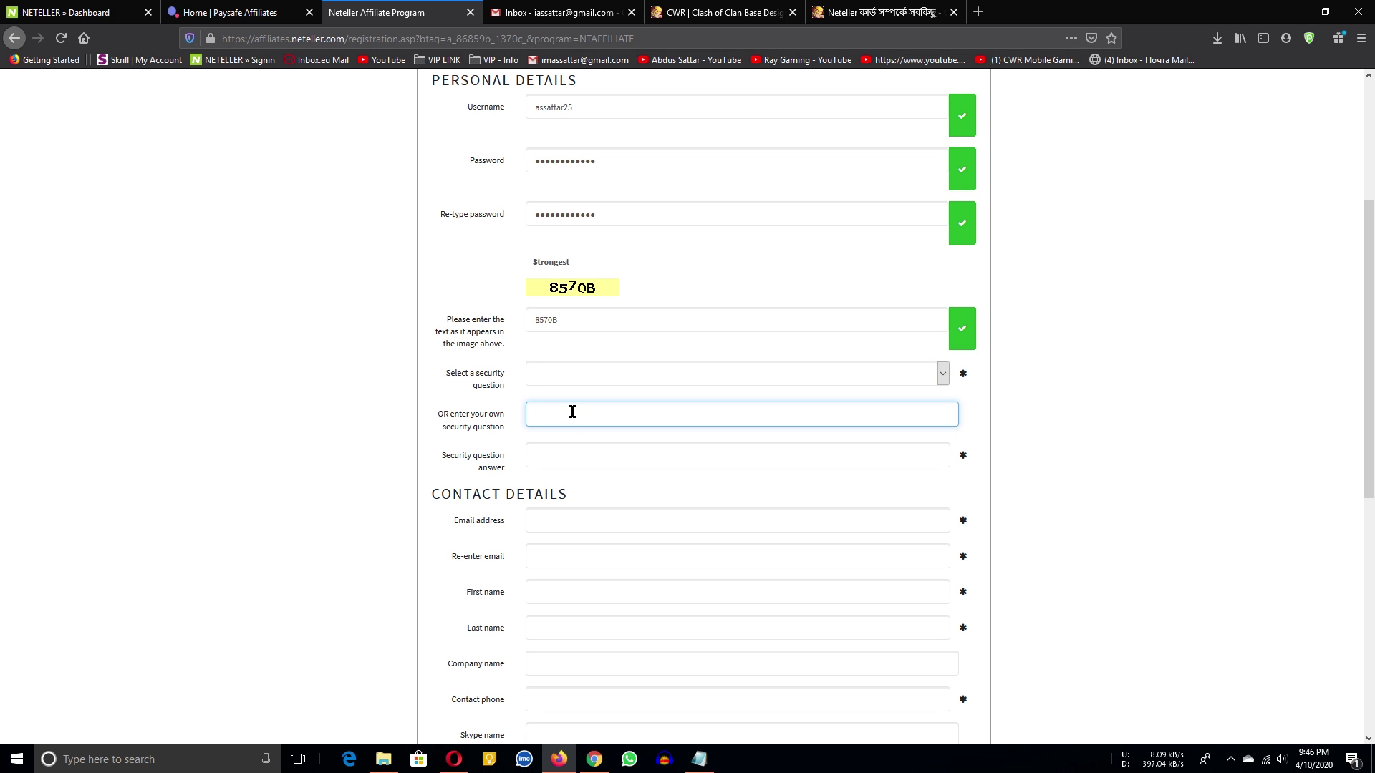
pyautogui.scroll(-1, 572, 411)
pyautogui.click(588, 300)
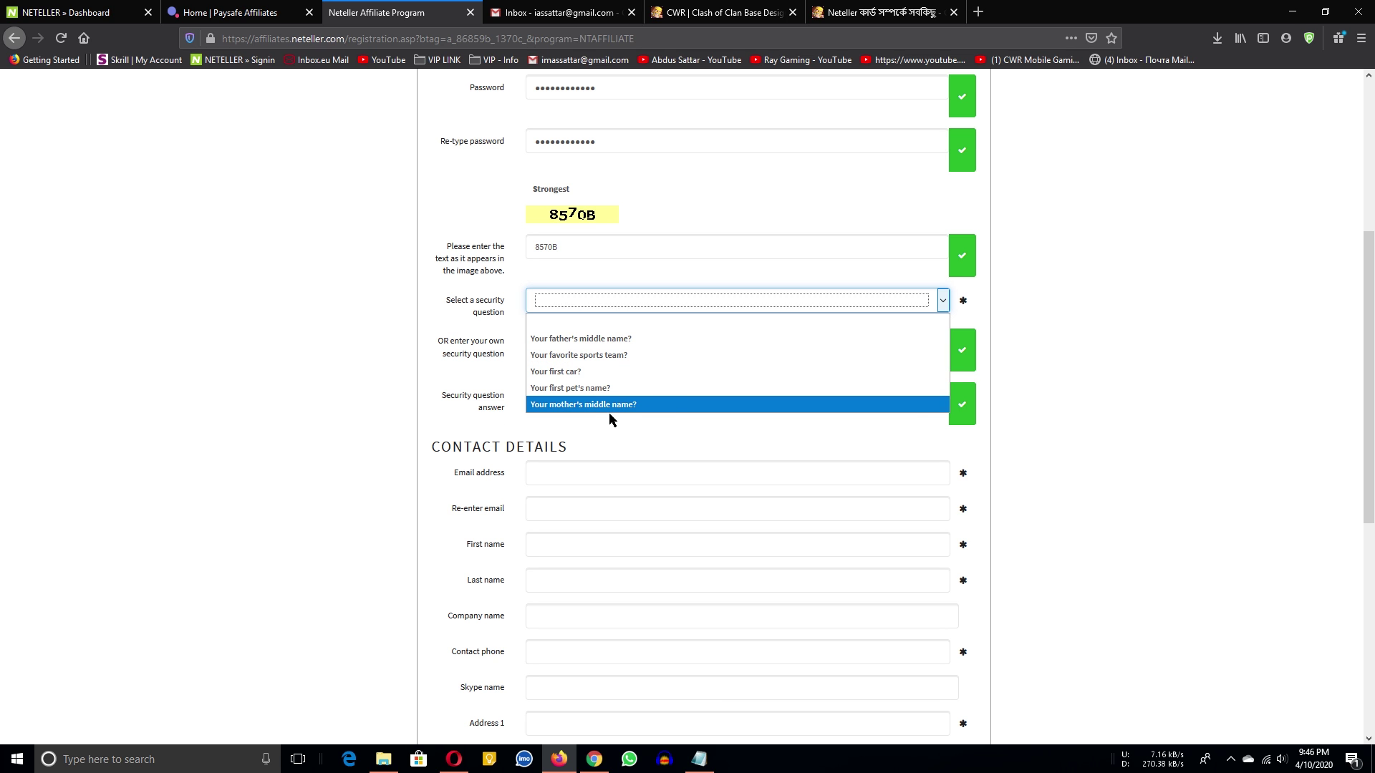
pyautogui.click(624, 355)
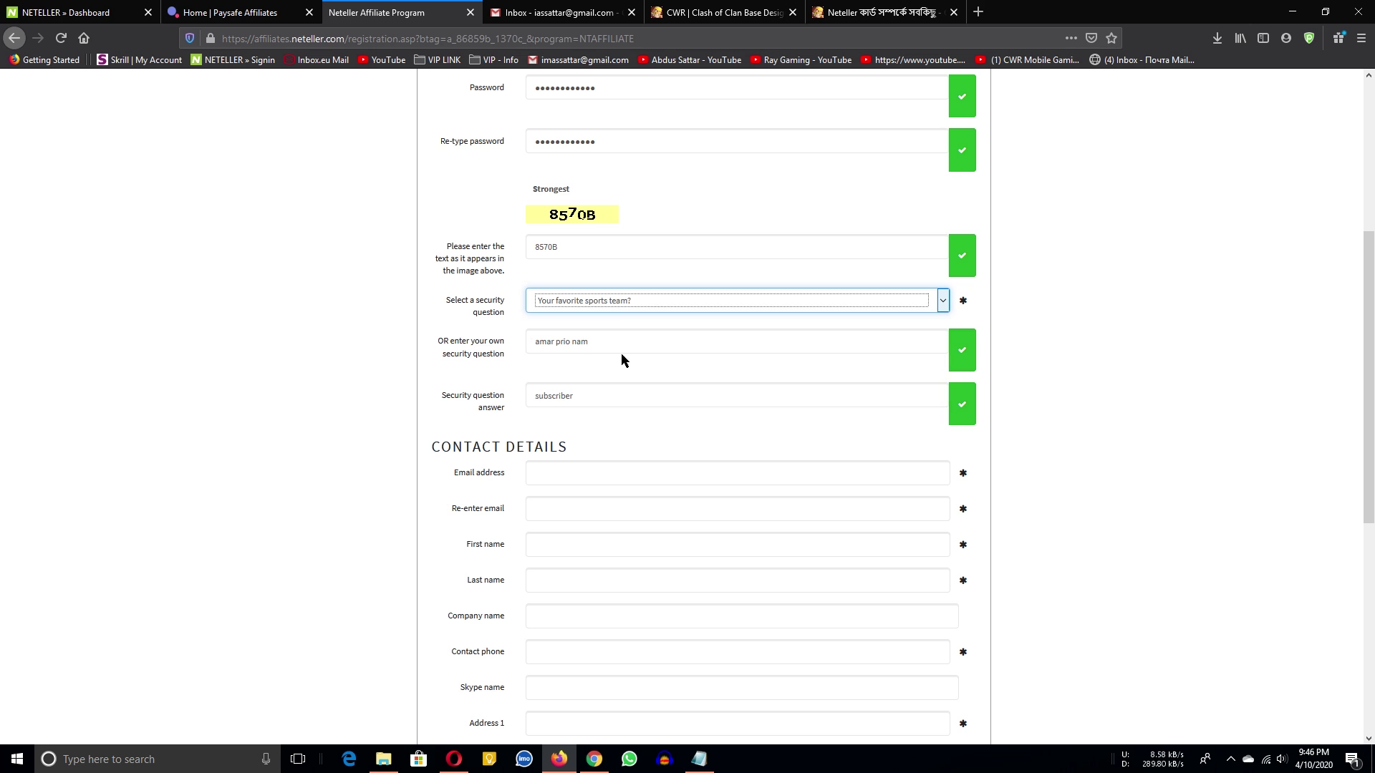
pyautogui.click(587, 393)
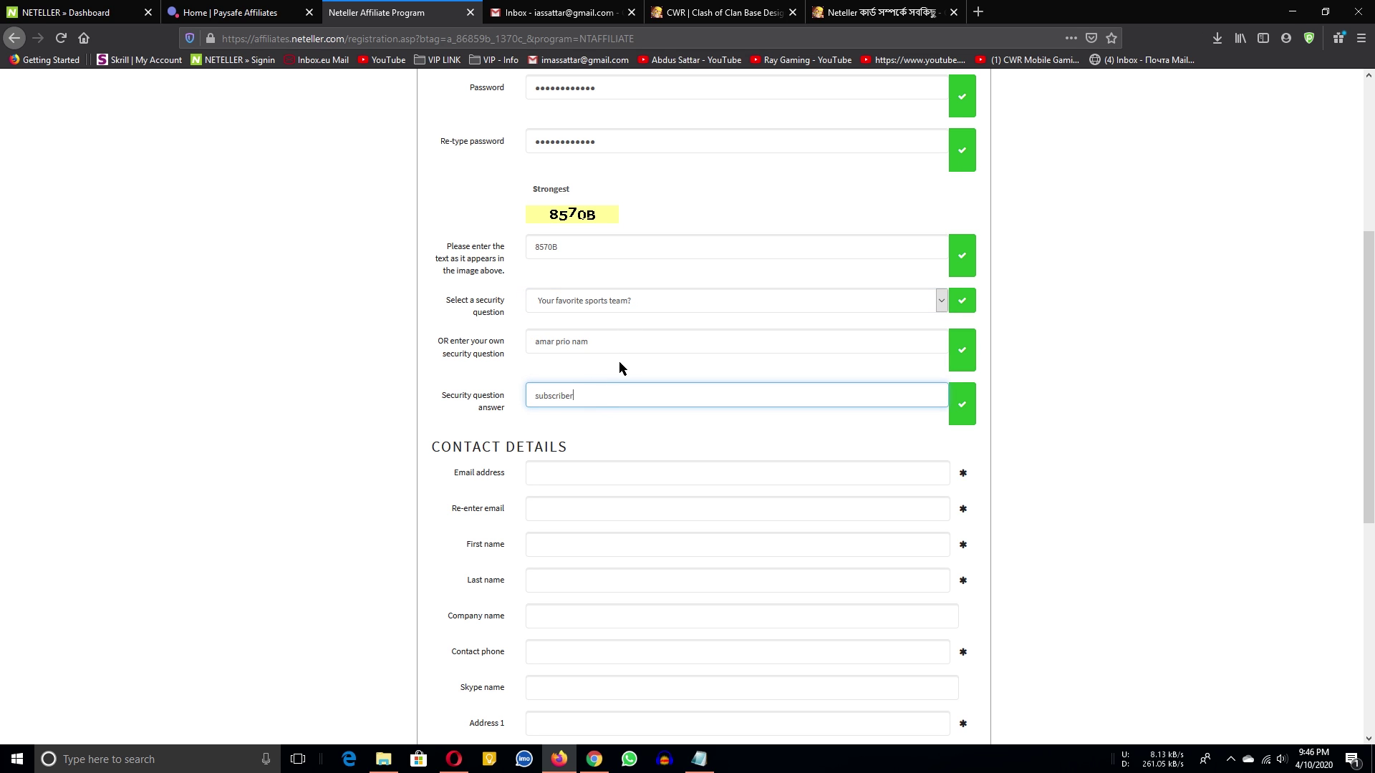
# Clear the custom security question field.
pyautogui.moveTo(618, 342); pyautogui.dragTo(519, 335)
pyautogui.press('BackSpace')
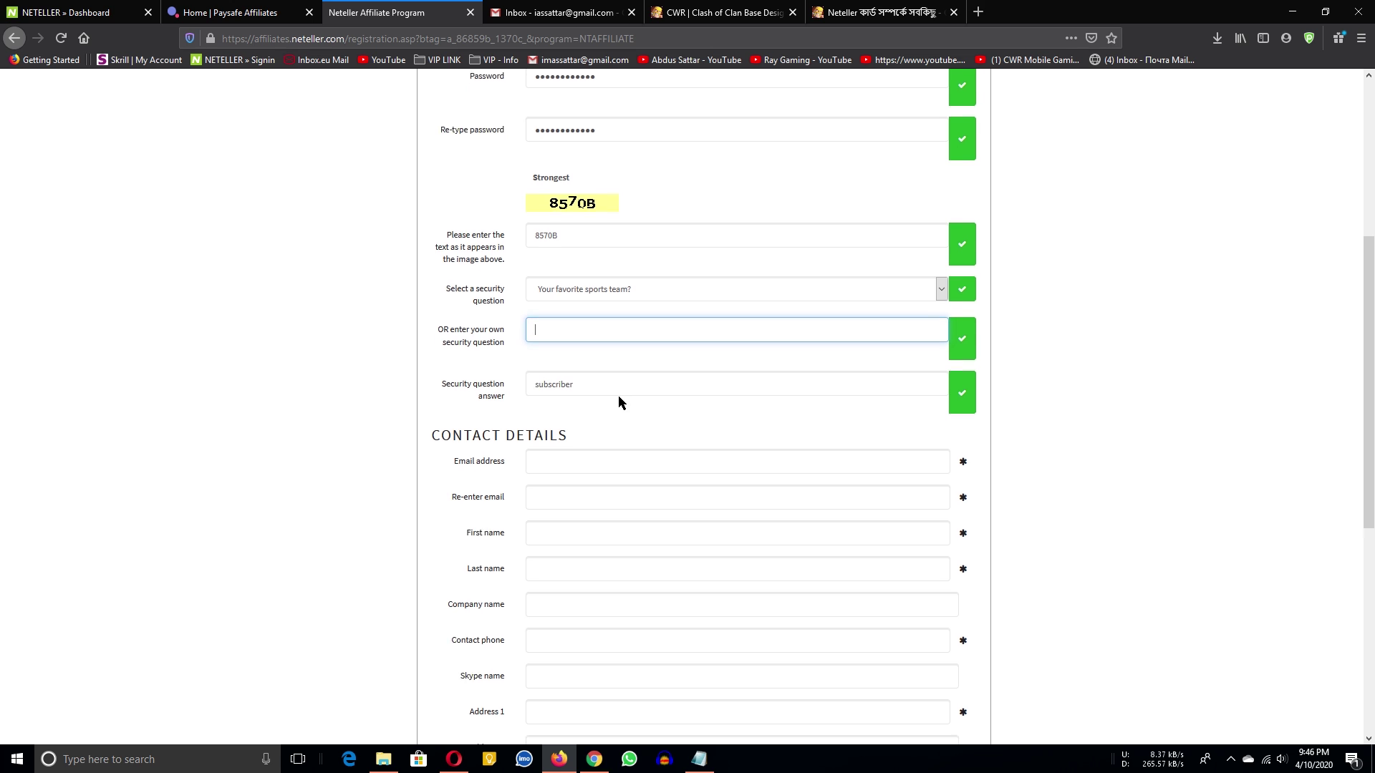
pyautogui.scroll(-2, 602, 358)
pyautogui.click(602, 326)
# Paste the contact e-mail into both Email address and Re-enter email.
pyautogui.doubleClick(1045, 9)
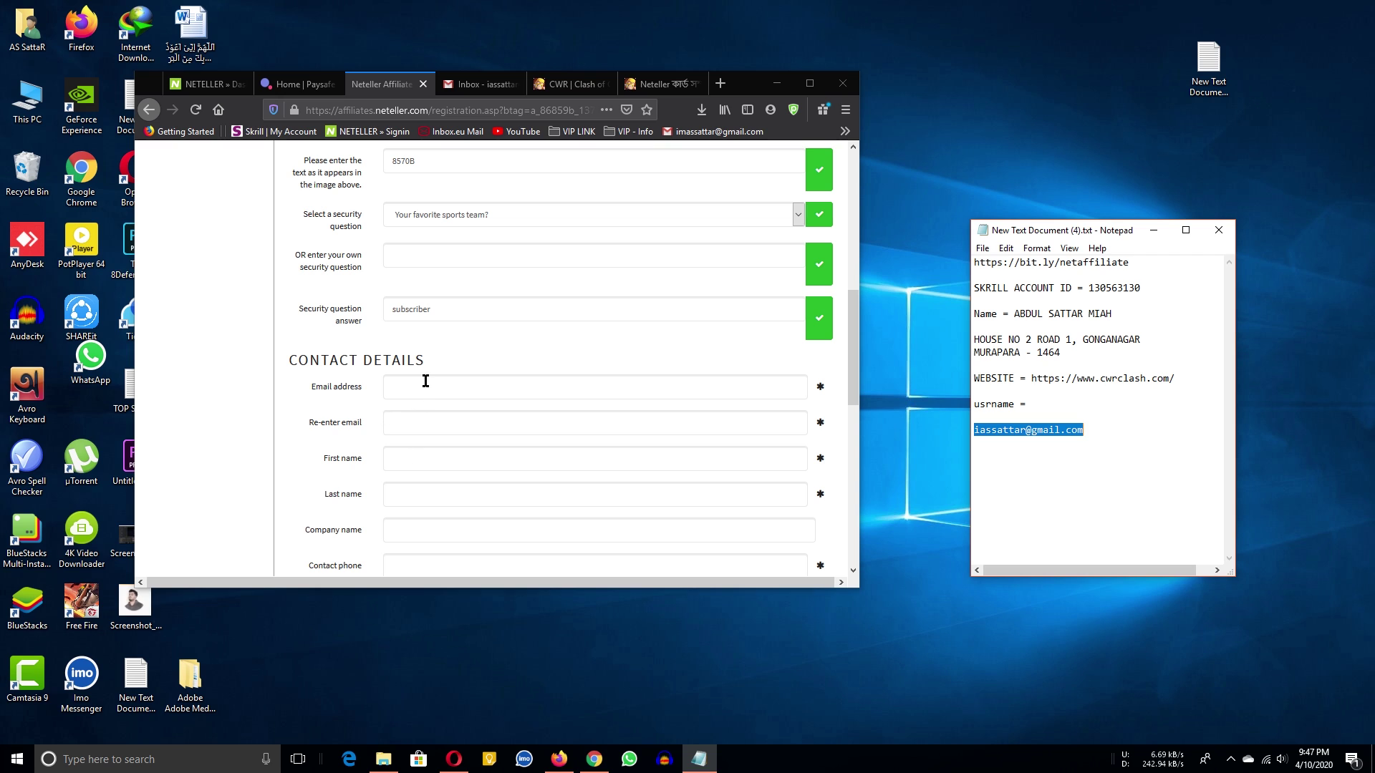
pyautogui.click(426, 381)
pyautogui.hotkey('ctrl', 'v')
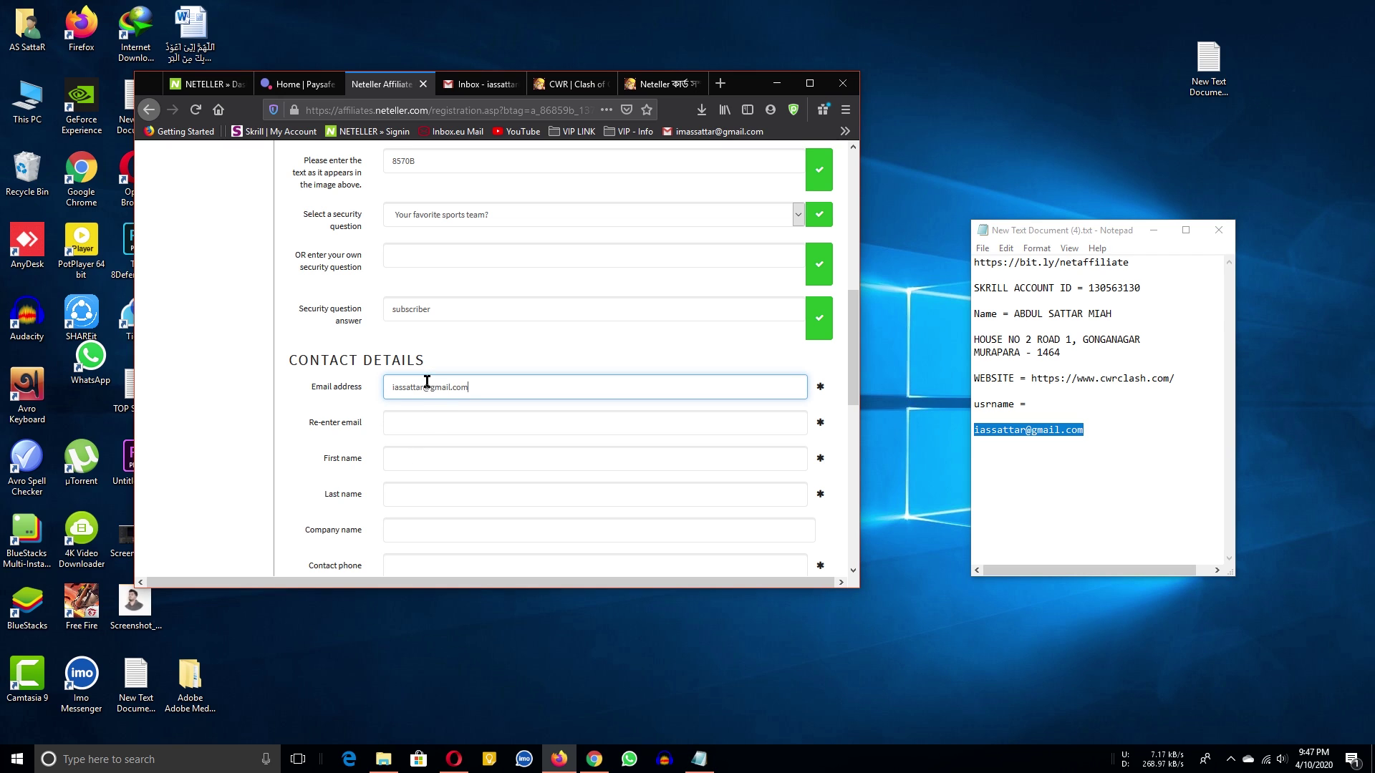
pyautogui.click(415, 431)
pyautogui.hotkey('ctrl', 'v')
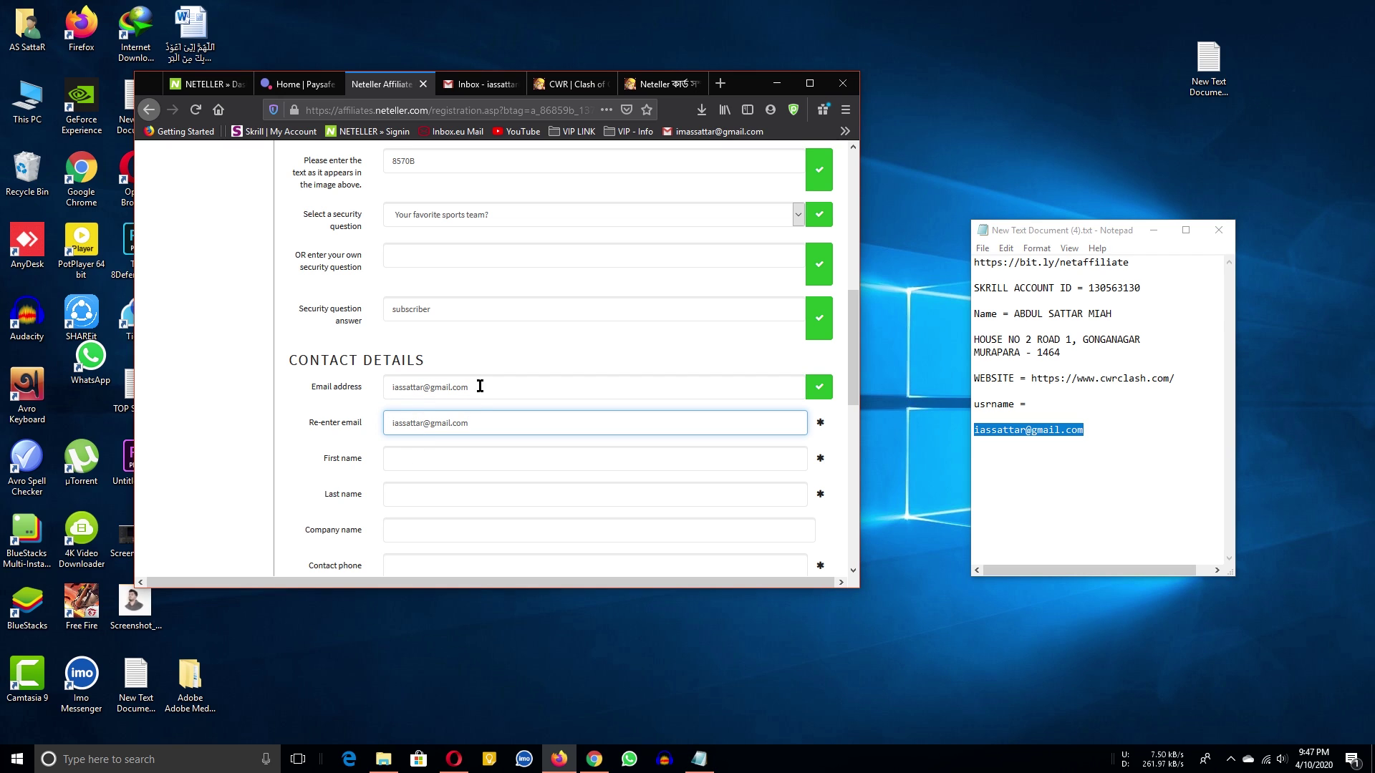
# Copy the chosen username into the notes' usrname line.
pyautogui.scroll(5, 459, 315)
pyautogui.doubleClick(462, 250)
pyautogui.hotkey('ctrl', 'c')
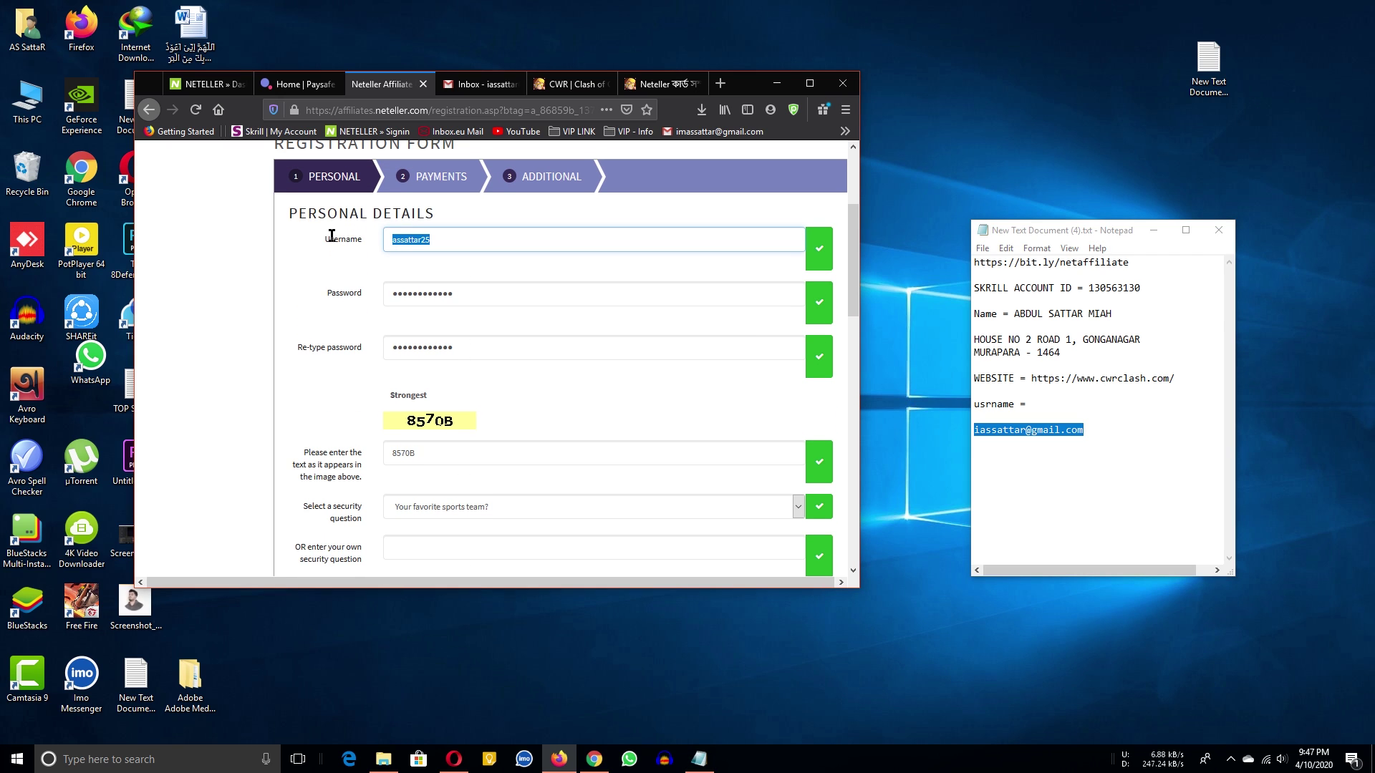
pyautogui.click(1050, 402)
pyautogui.hotkey('ctrl', 'v')
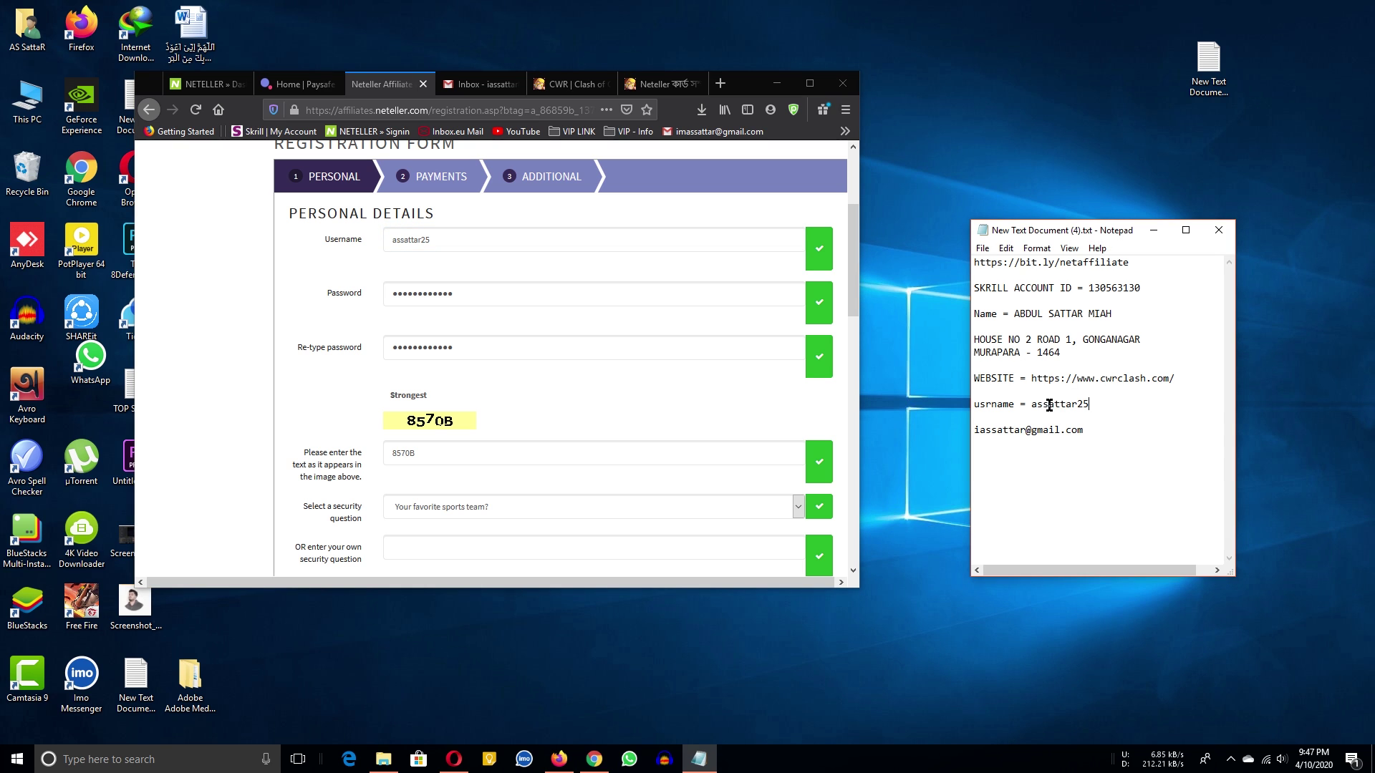
# Review the Contact Details section in a full-screen browser, then restore it beside the notes.
pyautogui.click(810, 84)
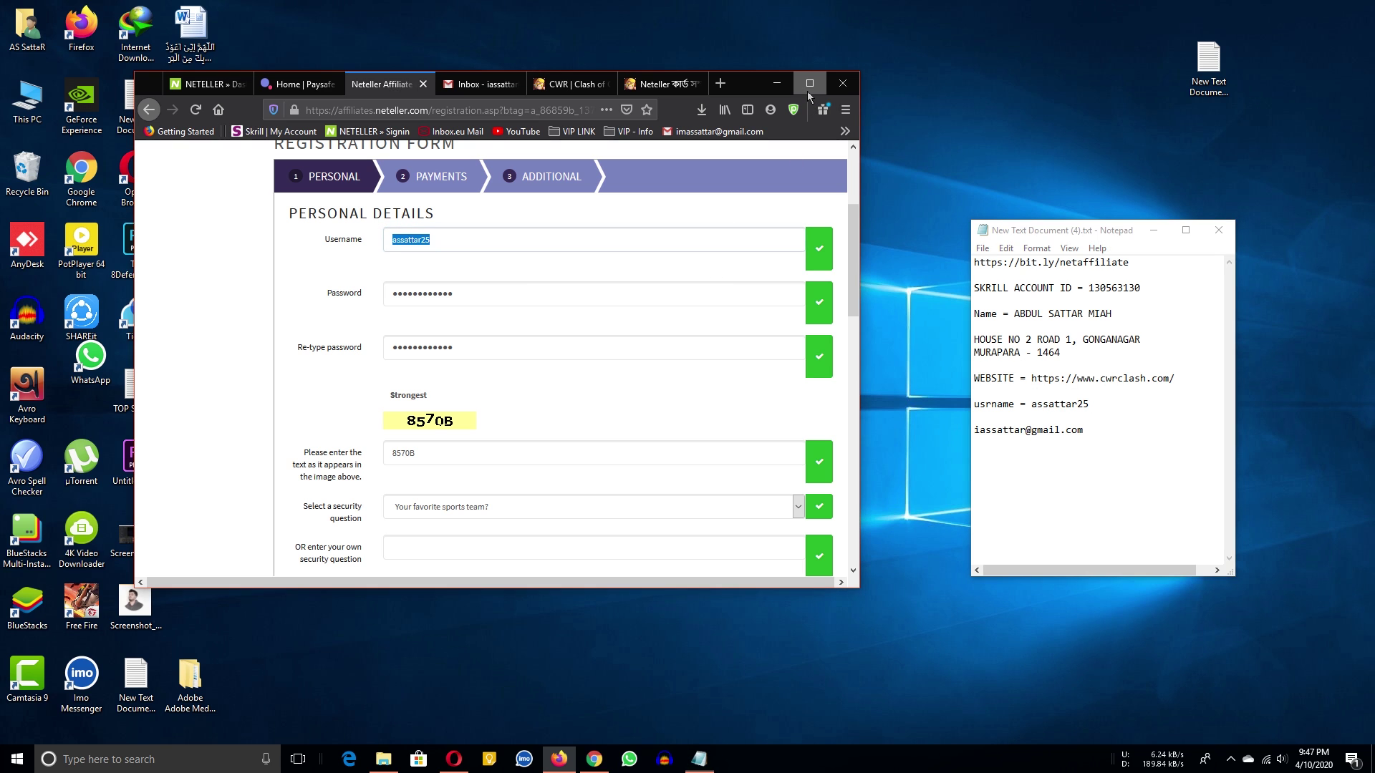
pyautogui.scroll(-3, 676, 331)
pyautogui.scroll(-1, 606, 439)
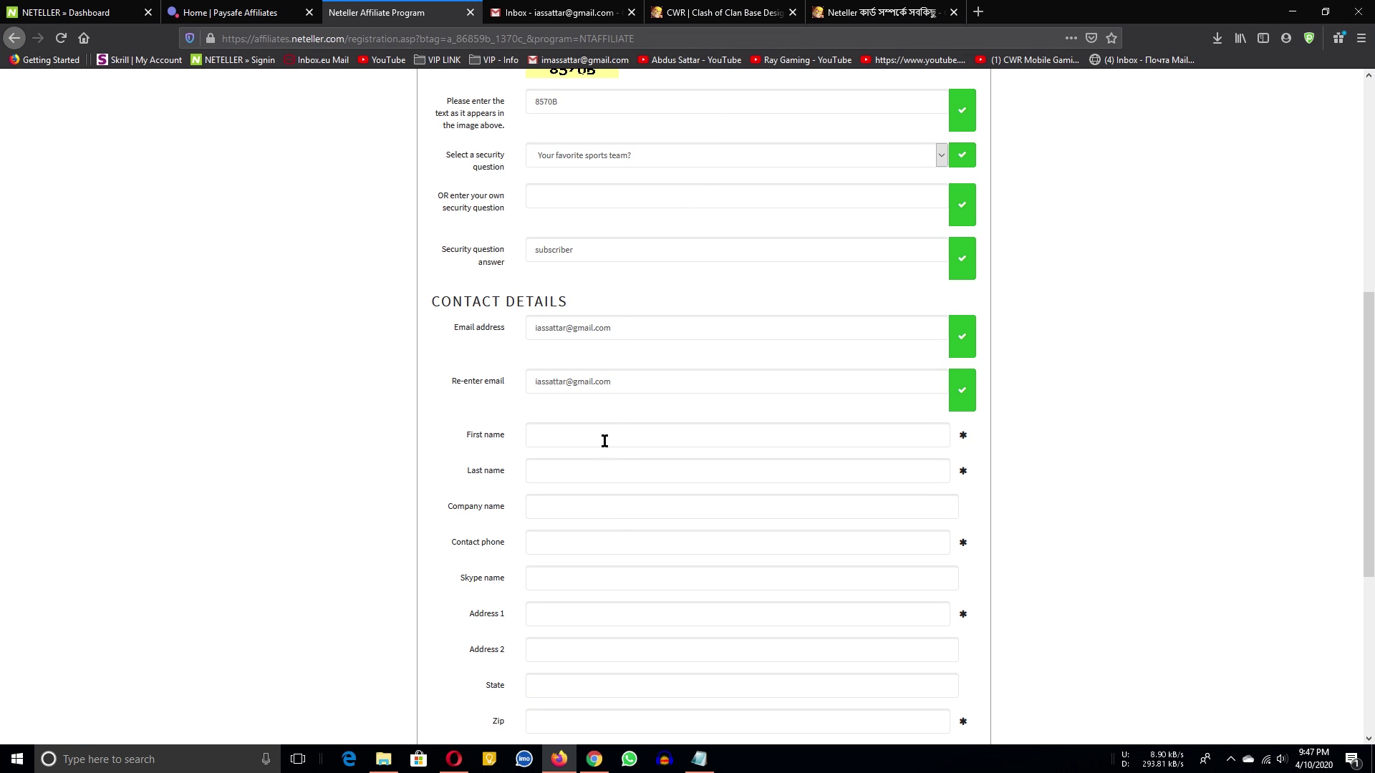
pyautogui.tripleClick(454, 298)
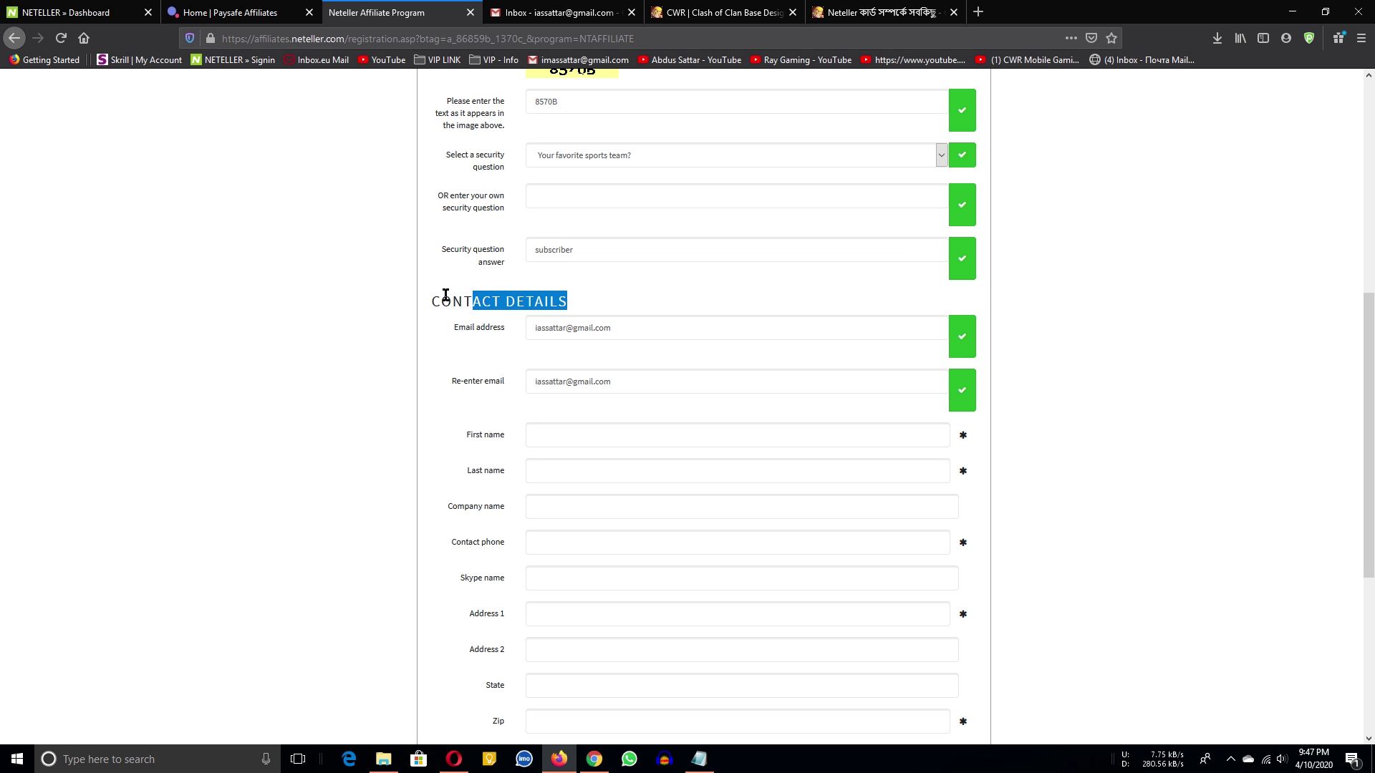
pyautogui.scroll(5, 681, 455)
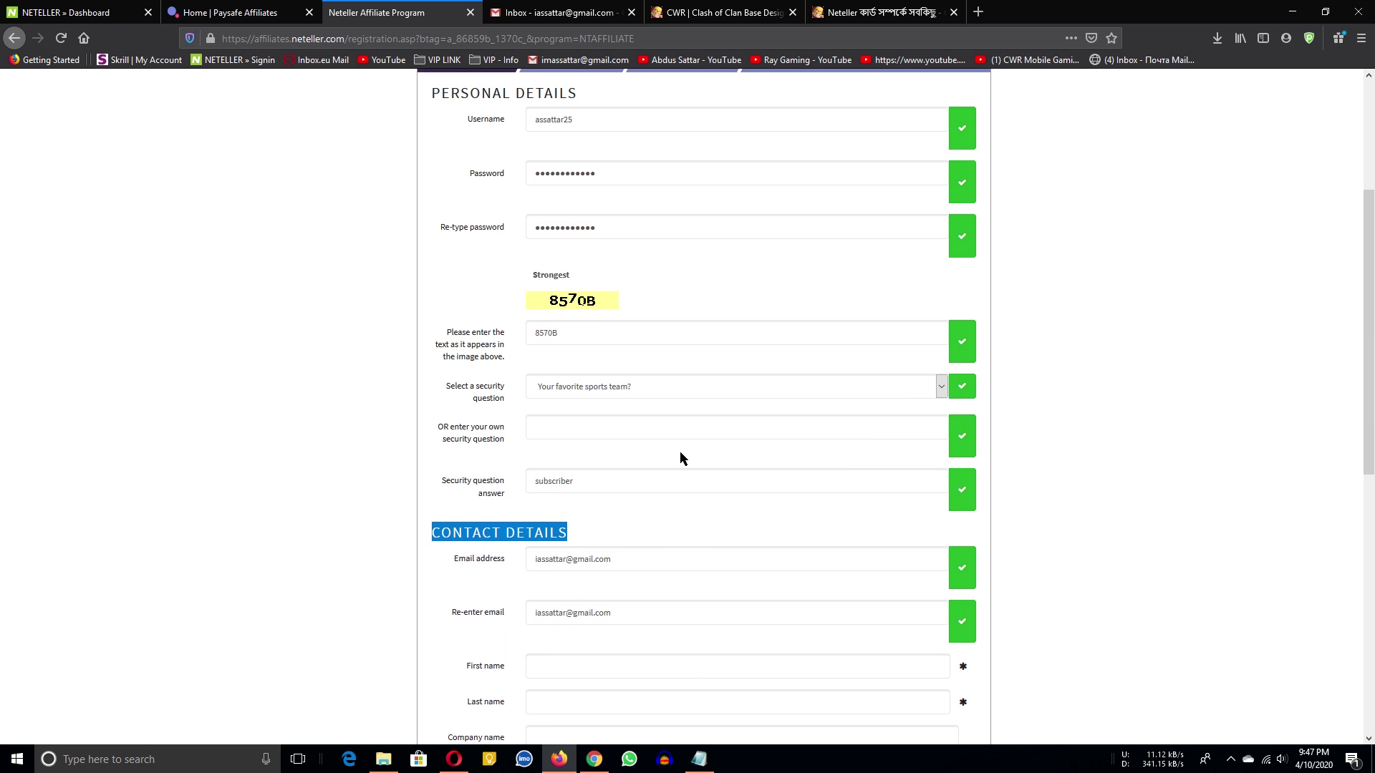
pyautogui.scroll(1, 645, 323)
pyautogui.scroll(-2, 712, 322)
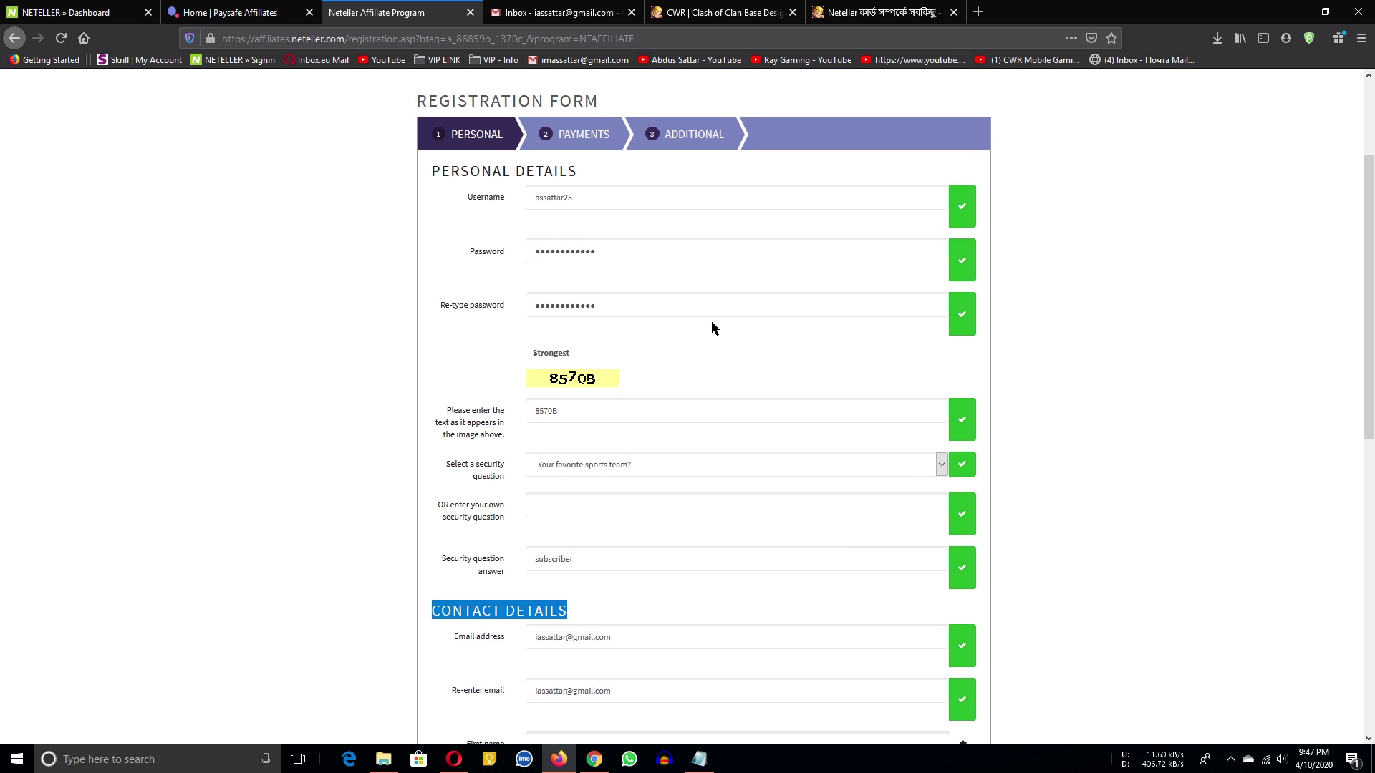
pyautogui.scroll(1, 716, 319)
pyautogui.scroll(-7, 707, 436)
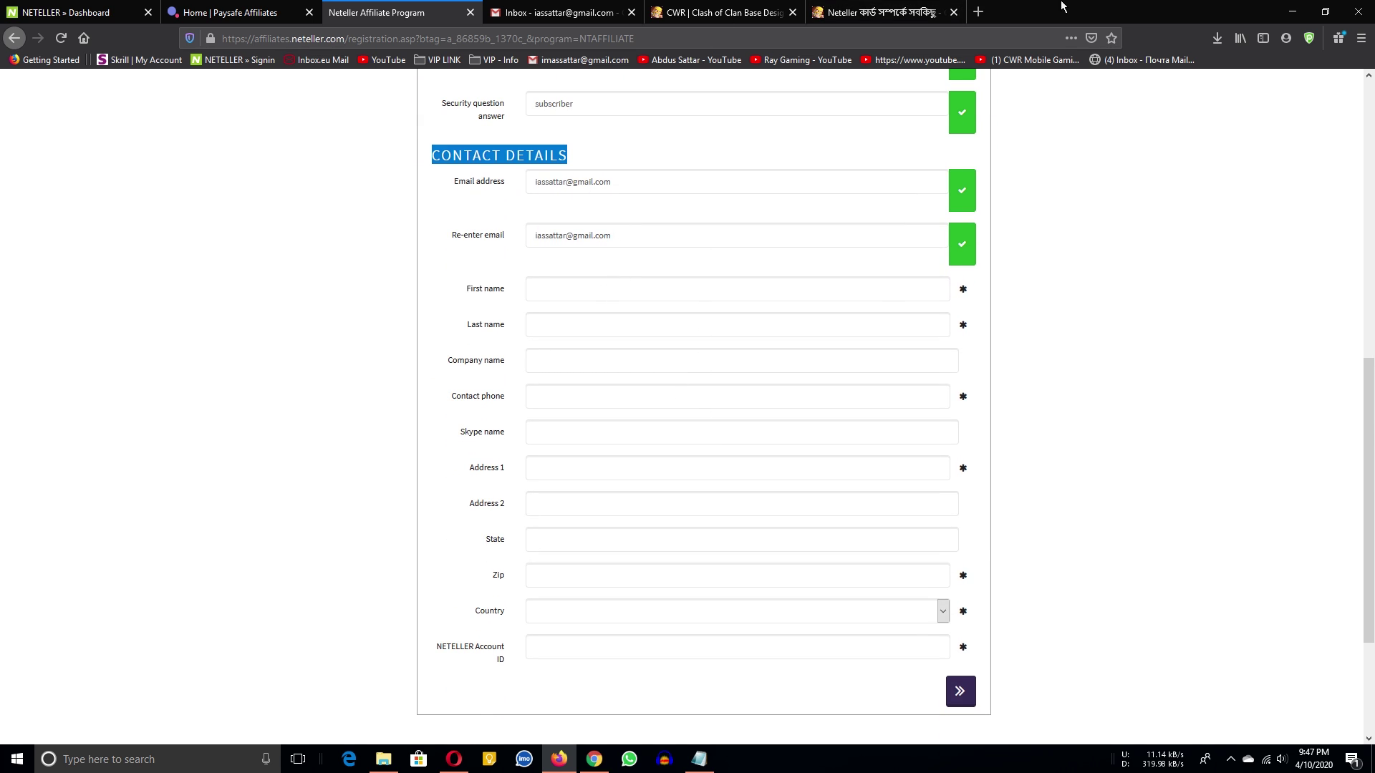
pyautogui.press('super+Down')
# Fill First name and Last name from the full name in the notes.
pyautogui.click(1010, 331)
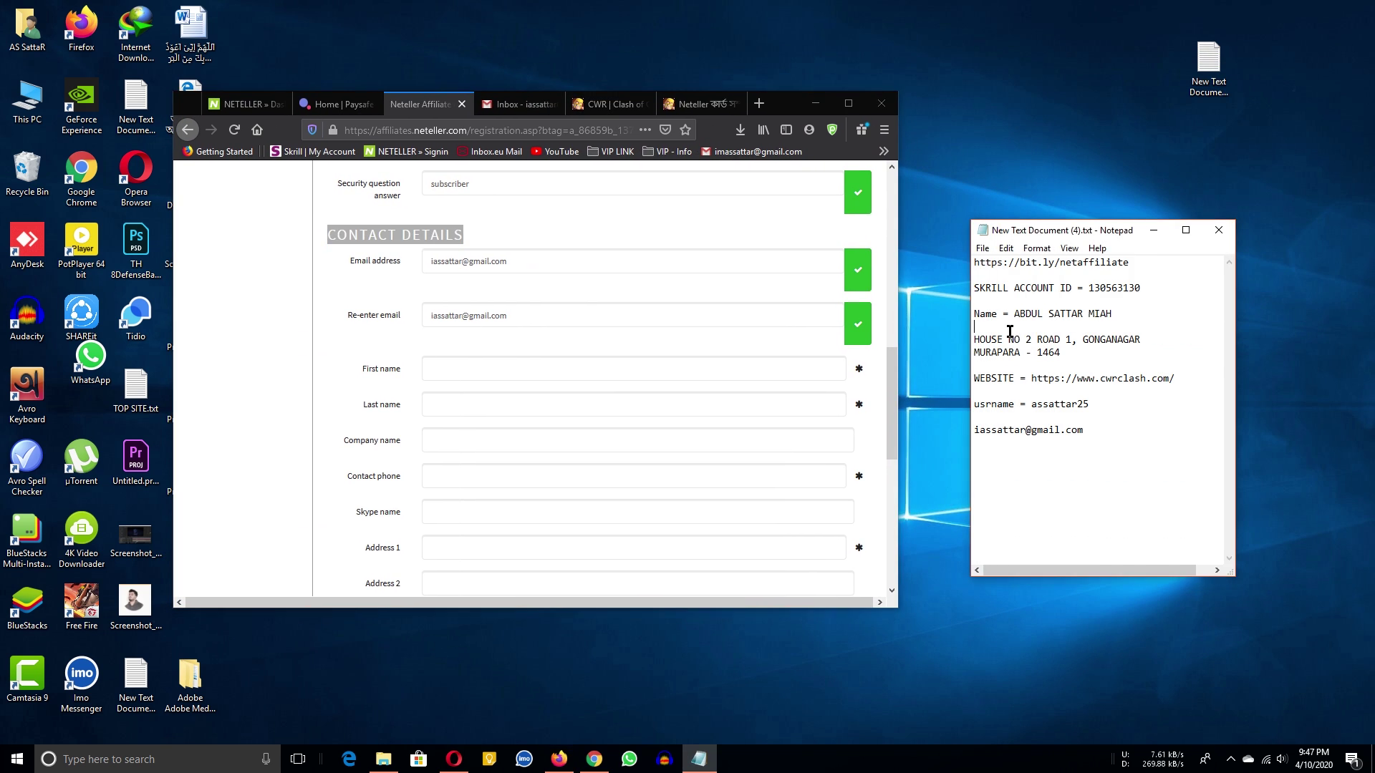
pyautogui.click(1016, 318)
pyautogui.hotkey('shift', 'End')
pyautogui.hotkey('ctrl', 'c')
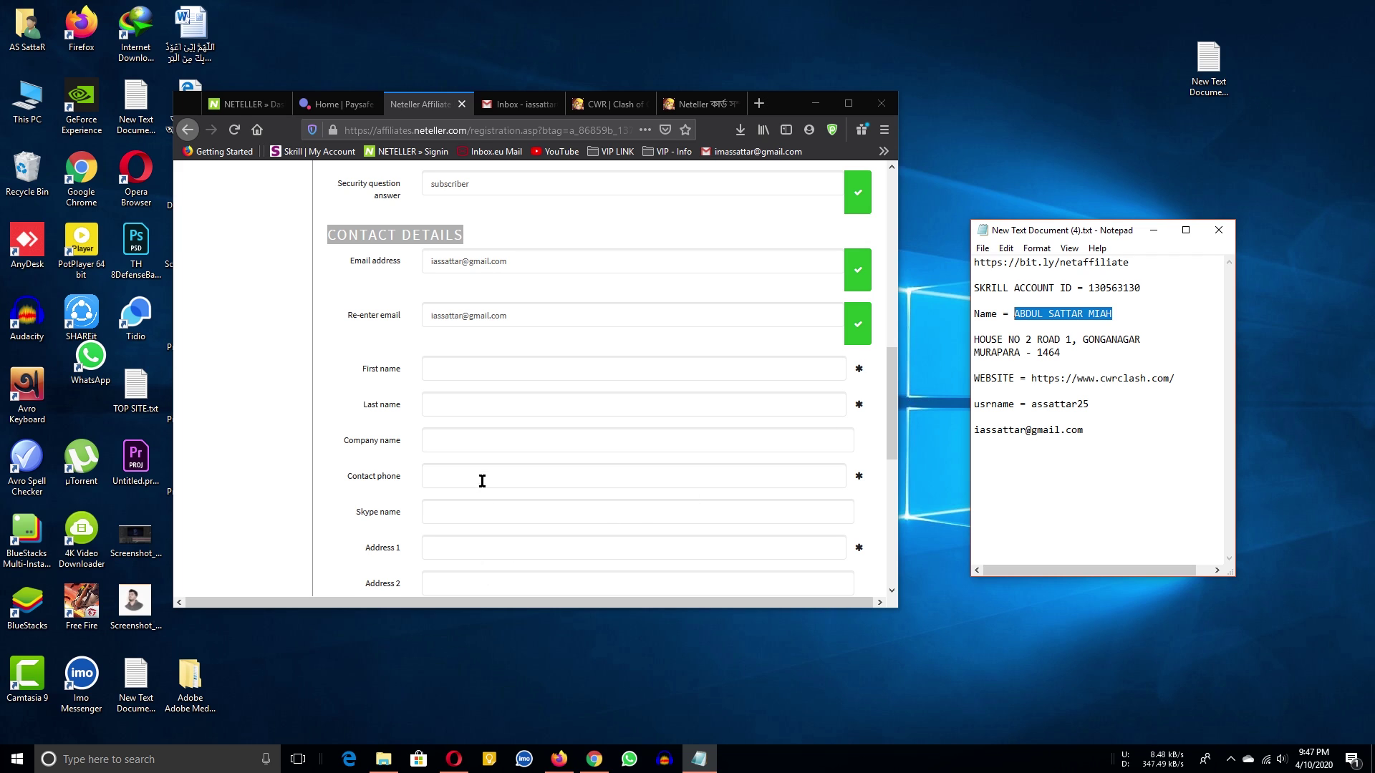
pyautogui.click(466, 374)
pyautogui.hotkey('ctrl', 'v')
pyautogui.doubleClick(492, 368)
pyautogui.hotkey('ctrl', 'x')
pyautogui.press('Tab')
# Fill in the company name and the contact phone number.
pyautogui.scroll(-3, 501, 379)
pyautogui.click(448, 390)
pyautogui.click(848, 103)
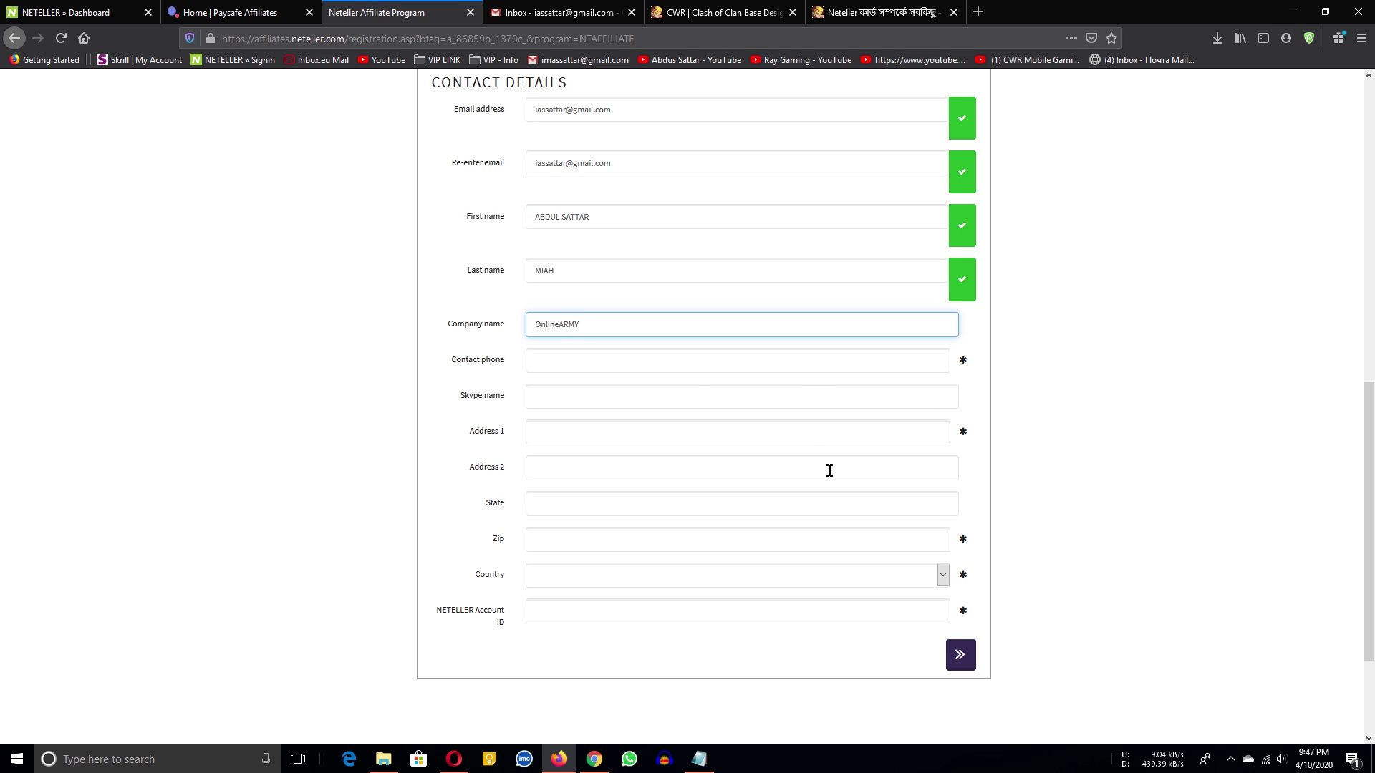
pyautogui.click(665, 367)
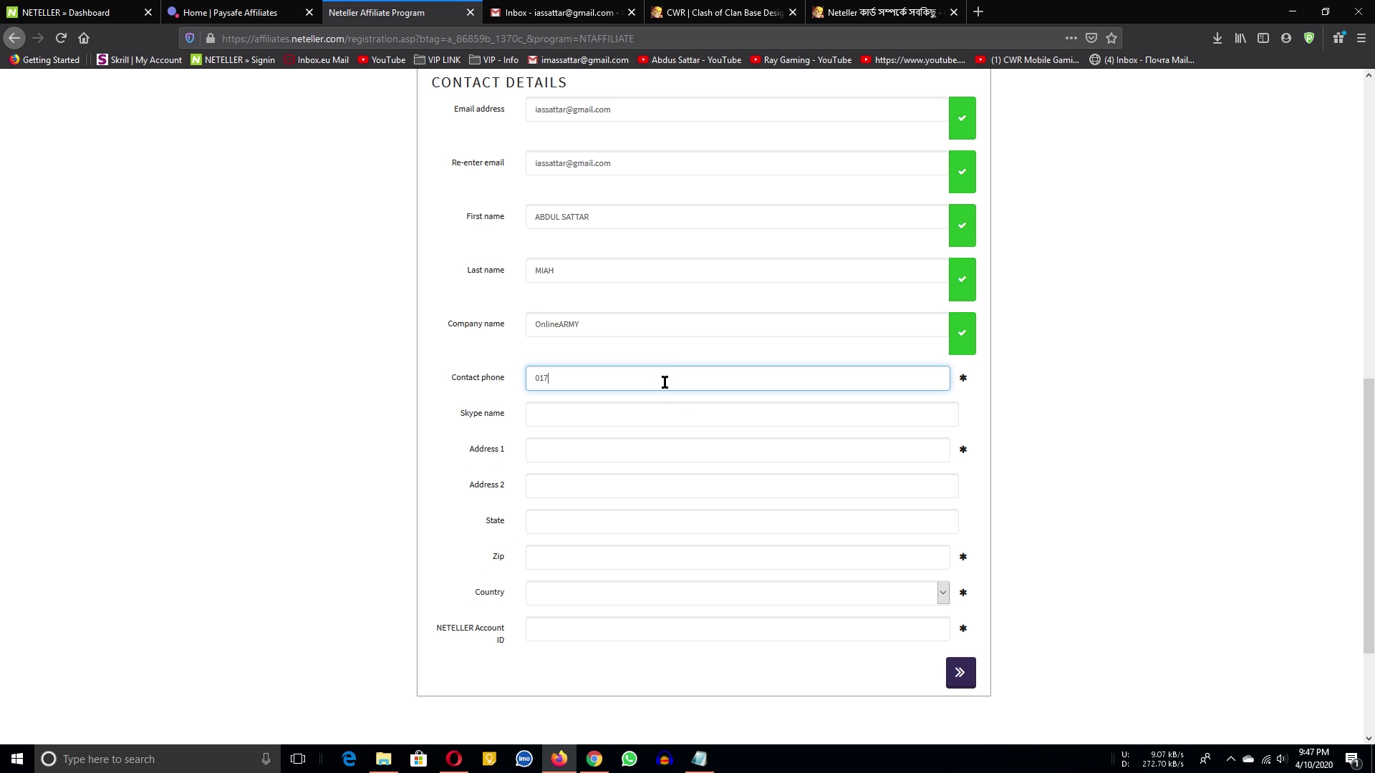
pyautogui.click(633, 412)
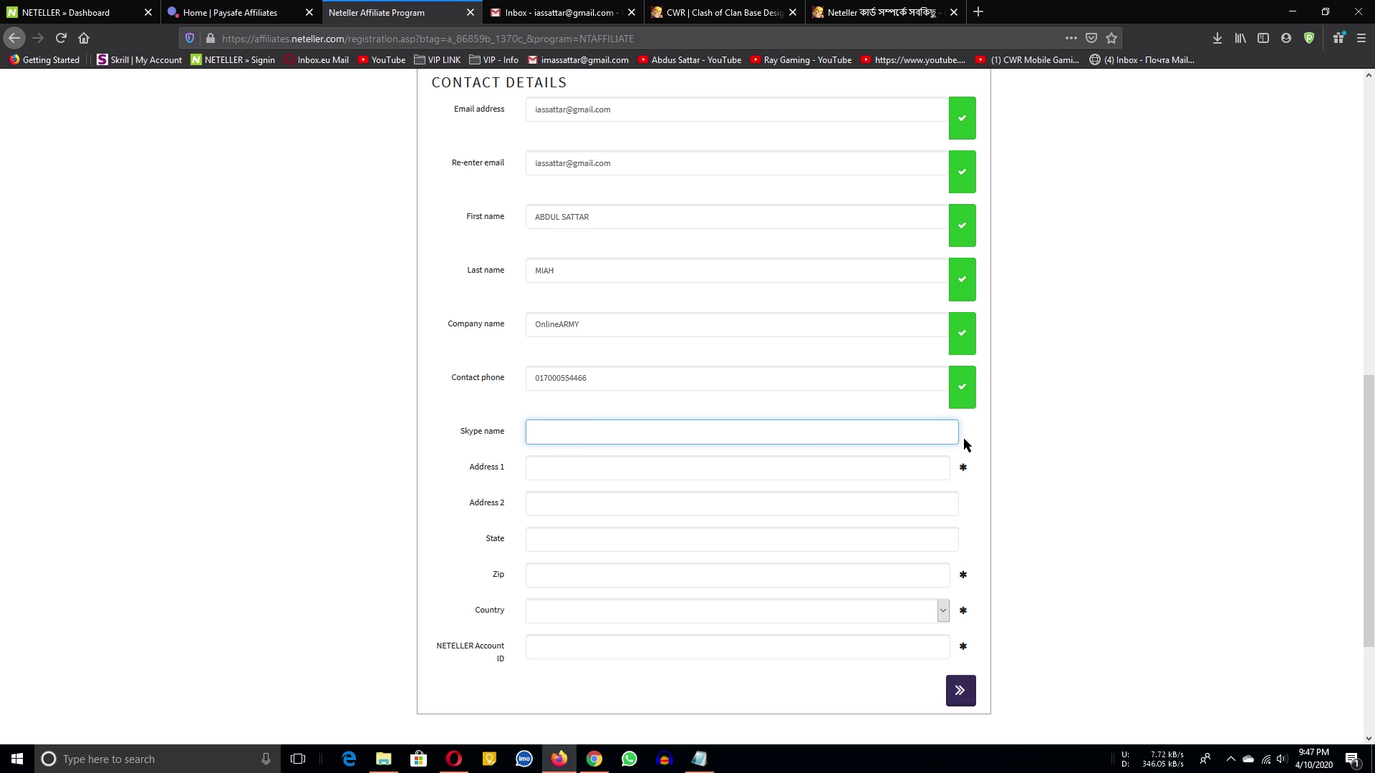
pyautogui.click(431, 445)
# Paste the first address line from the notes into Address 1.
pyautogui.moveTo(1154, 7); pyautogui.dragTo(557, 121)
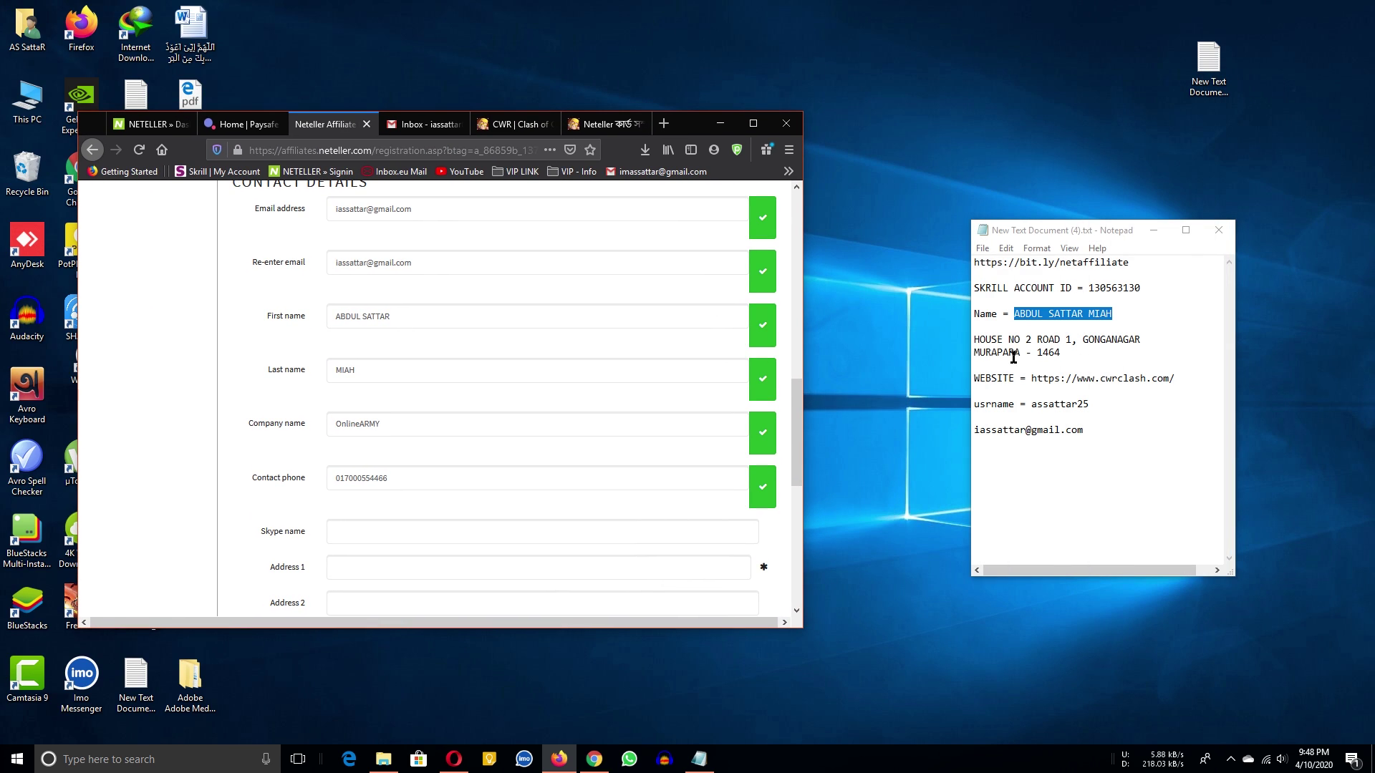
pyautogui.moveTo(1062, 350); pyautogui.dragTo(981, 336)
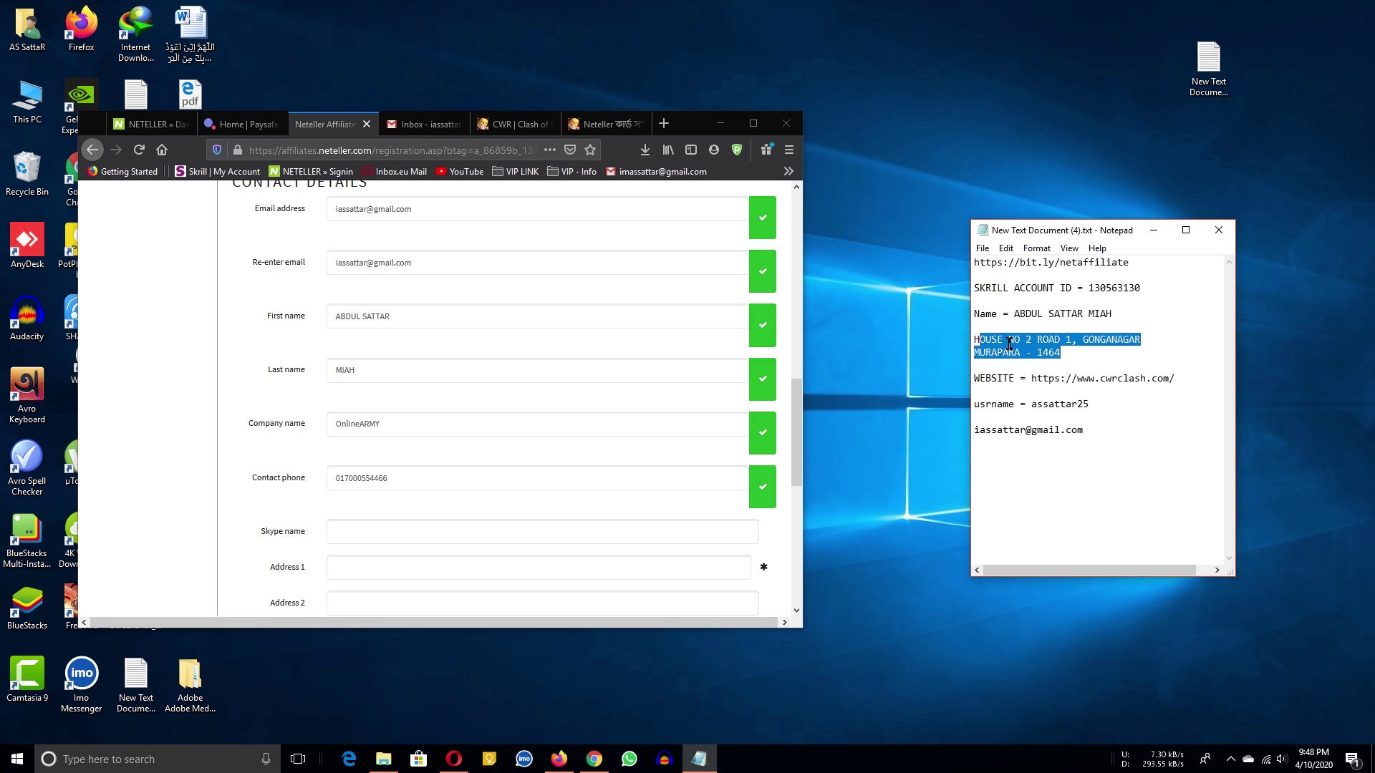
pyautogui.click(1145, 341)
pyautogui.keyDown('shift'); pyautogui.click(978, 335); pyautogui.keyUp('shift')
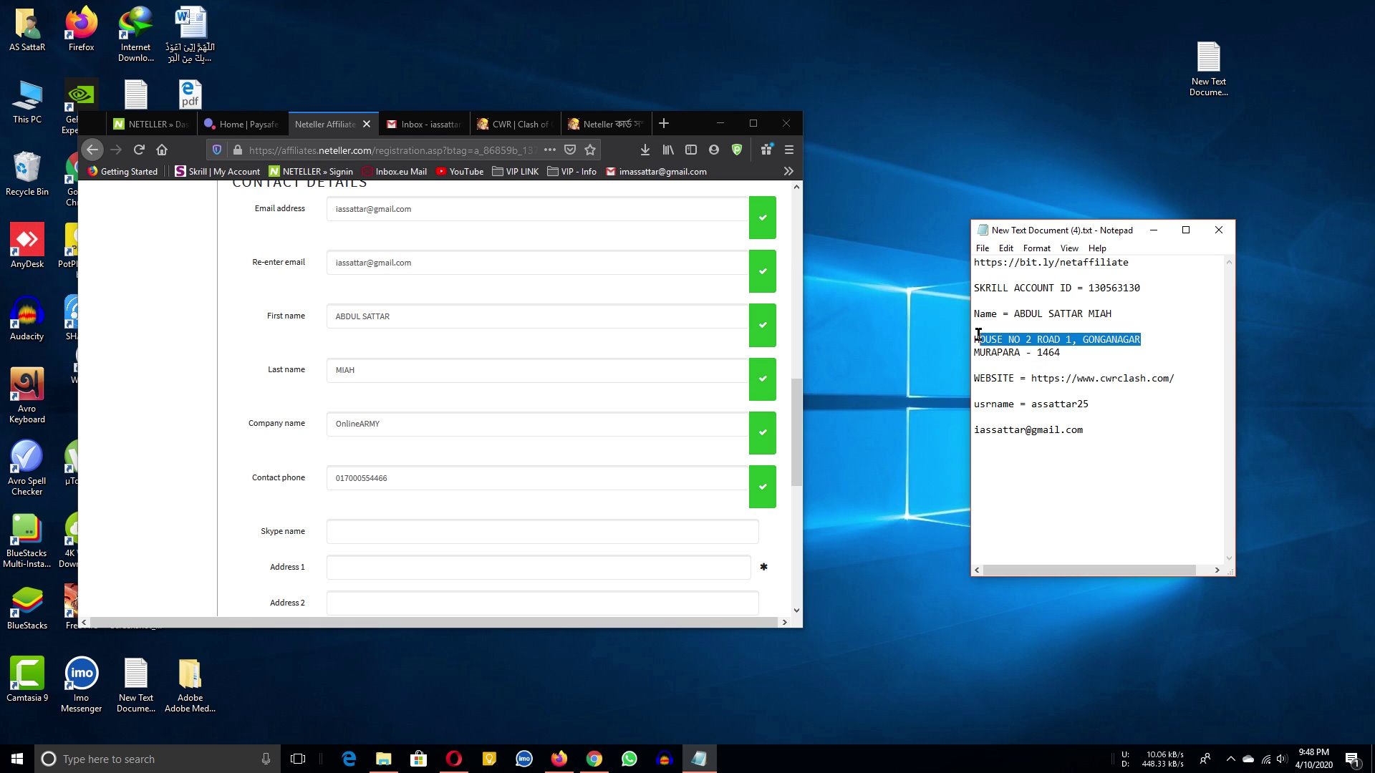
pyautogui.click(383, 536)
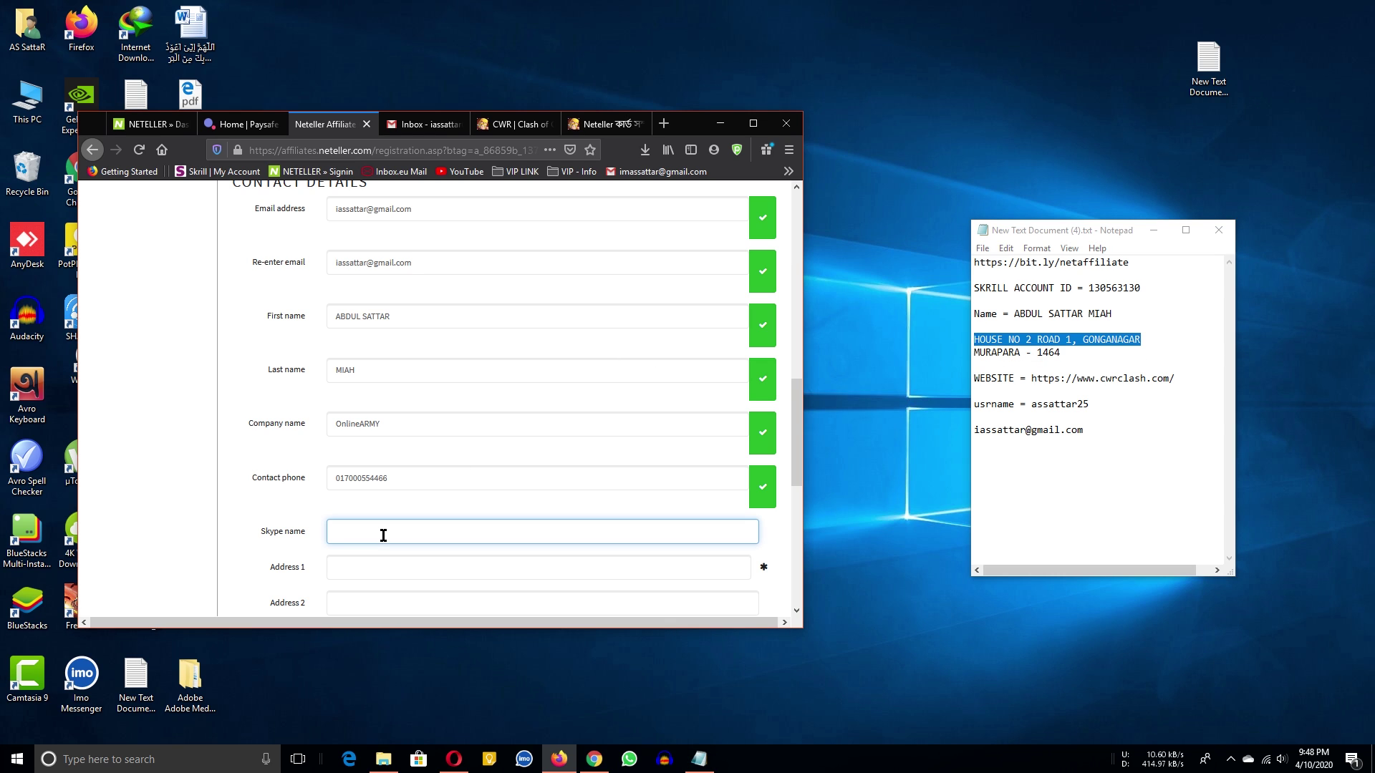
pyautogui.click(383, 563)
pyautogui.hotkey('ctrl', 'v')
pyautogui.scroll(-2, 437, 523)
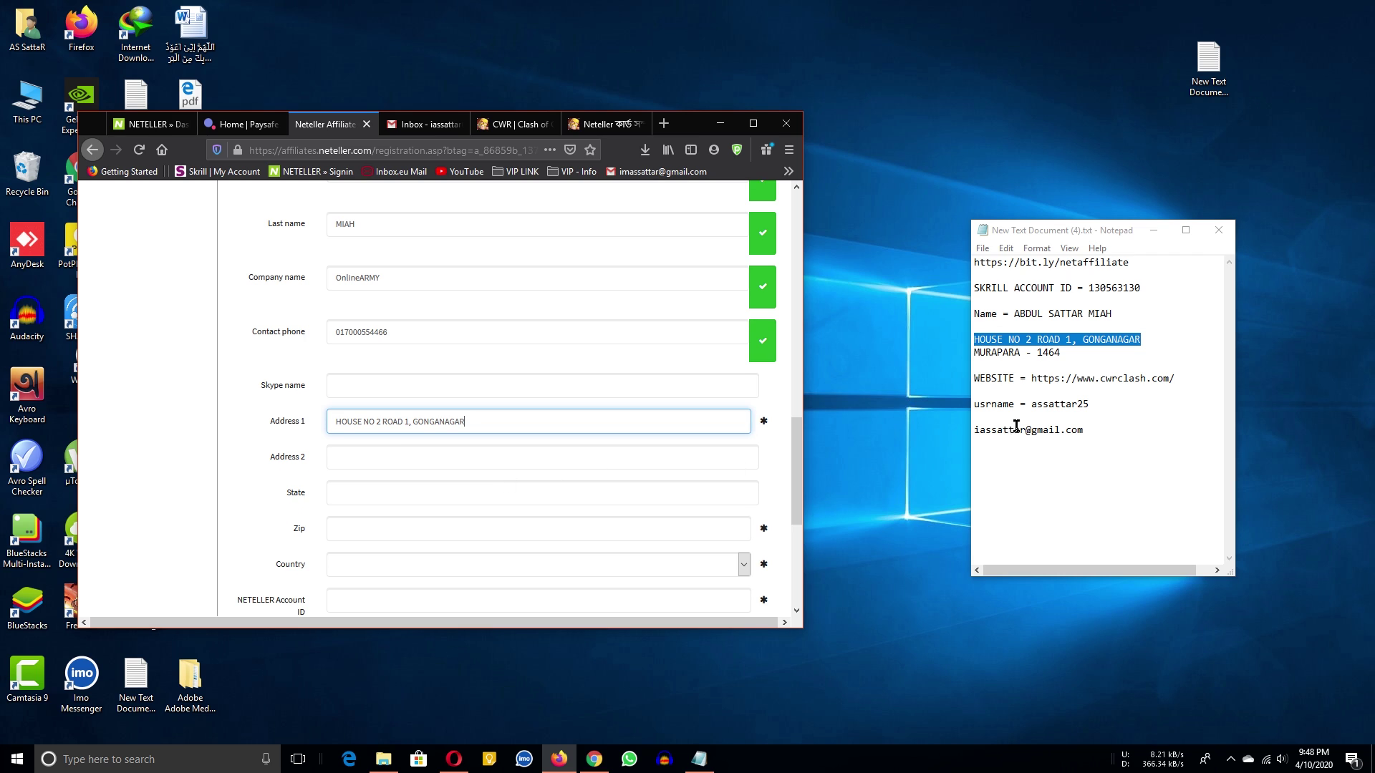
pyautogui.press('Tab')
pyautogui.press('Tab')
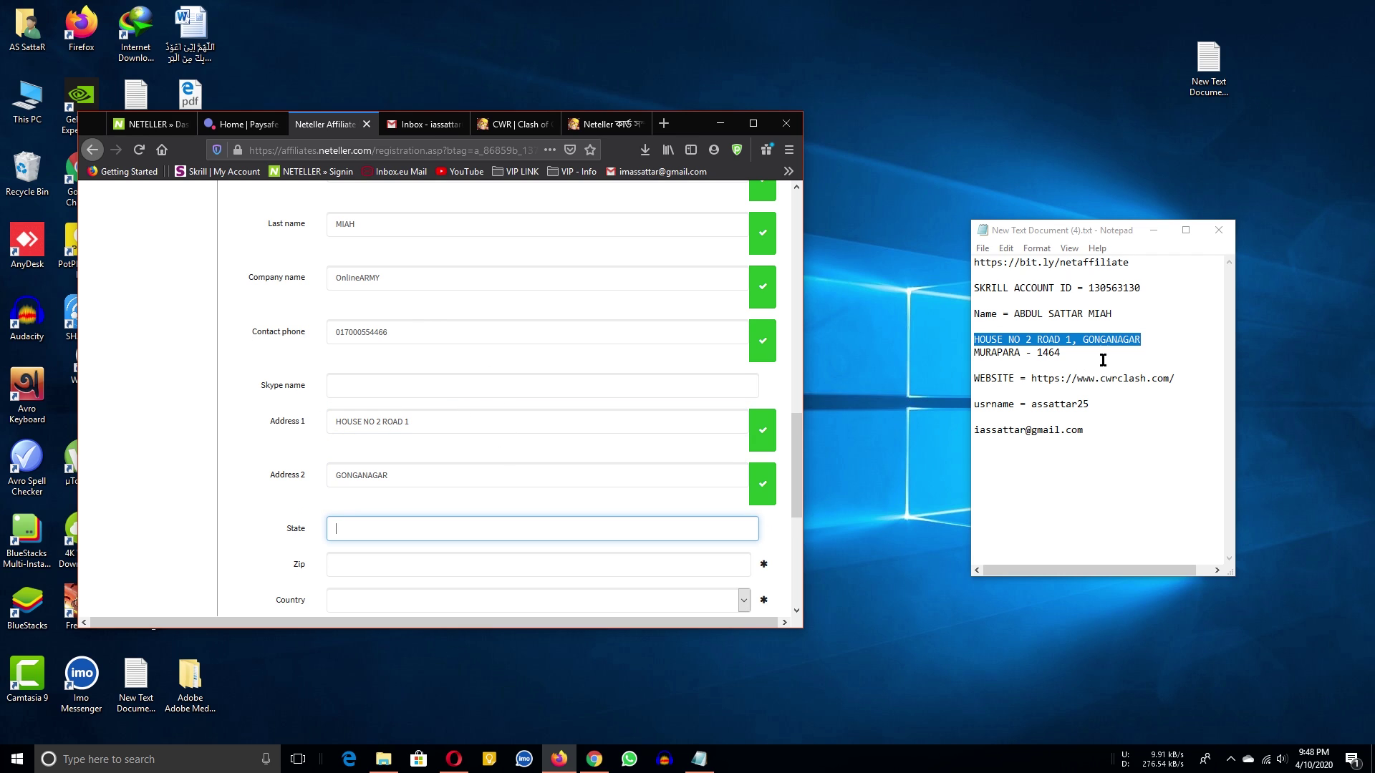
# Fill State with the area name from the notes and enter the zip code.
pyautogui.click(990, 343)
pyautogui.doubleClick(991, 344)
pyautogui.doubleClick(996, 352)
pyautogui.press('BackSpace')
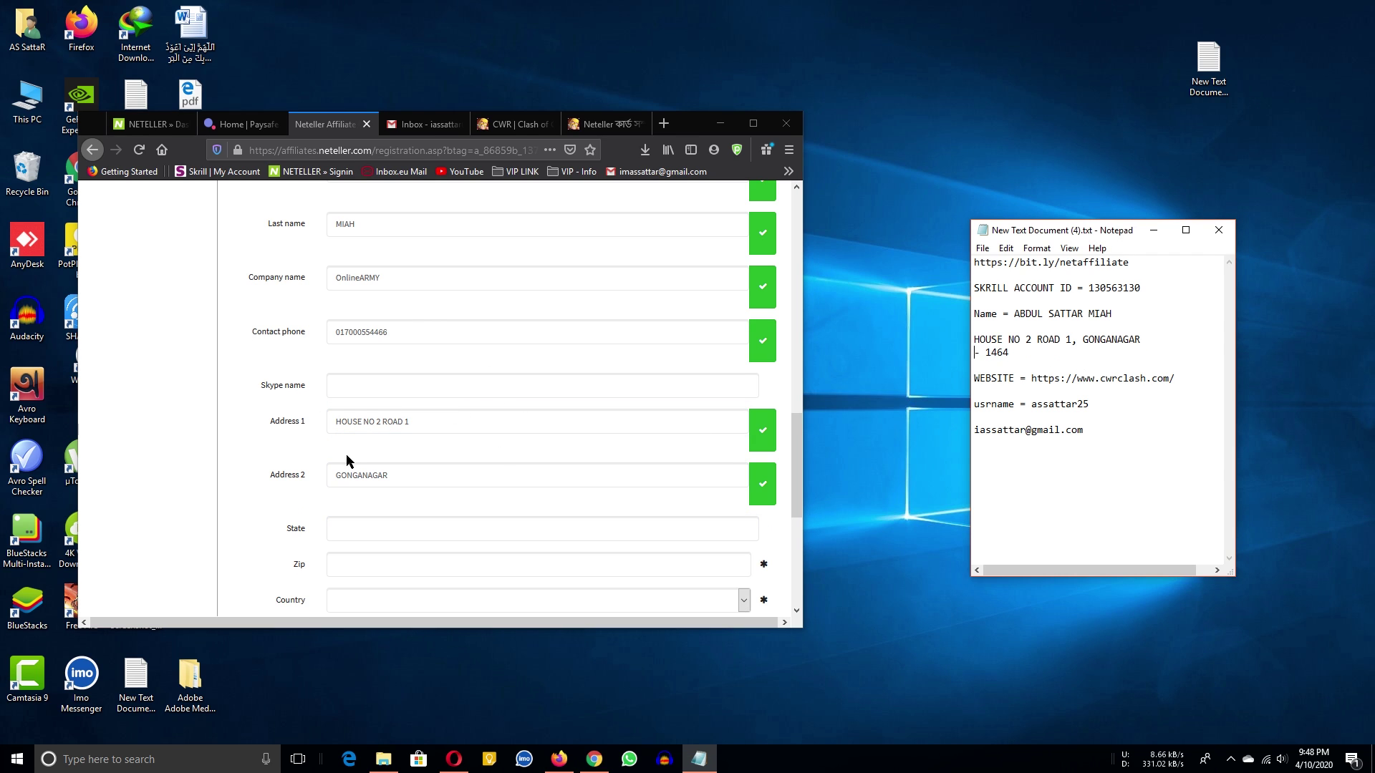
pyautogui.hotkey('ctrl', 'z')
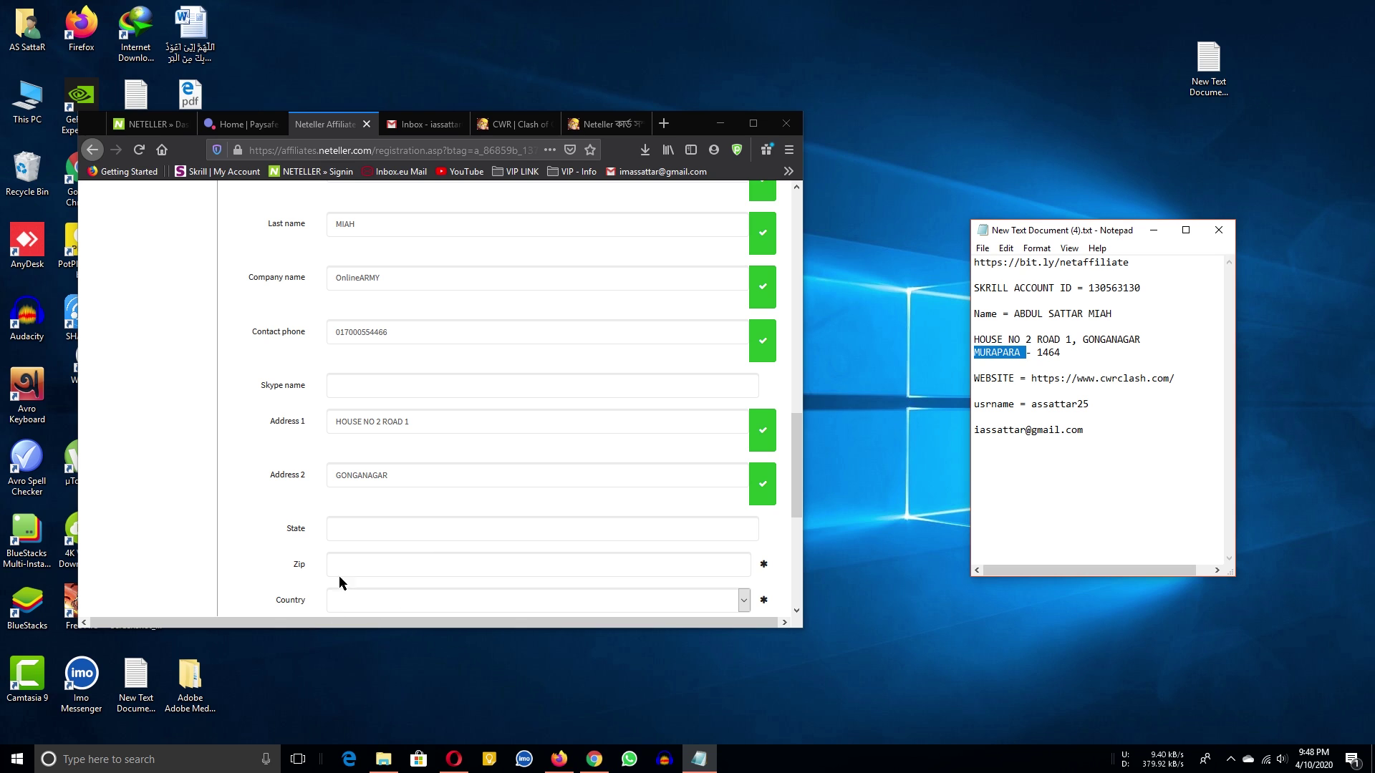
pyautogui.hotkey('ctrl', 'c')
pyautogui.click(411, 524)
pyautogui.hotkey('ctrl', 'v')
pyautogui.click(412, 563)
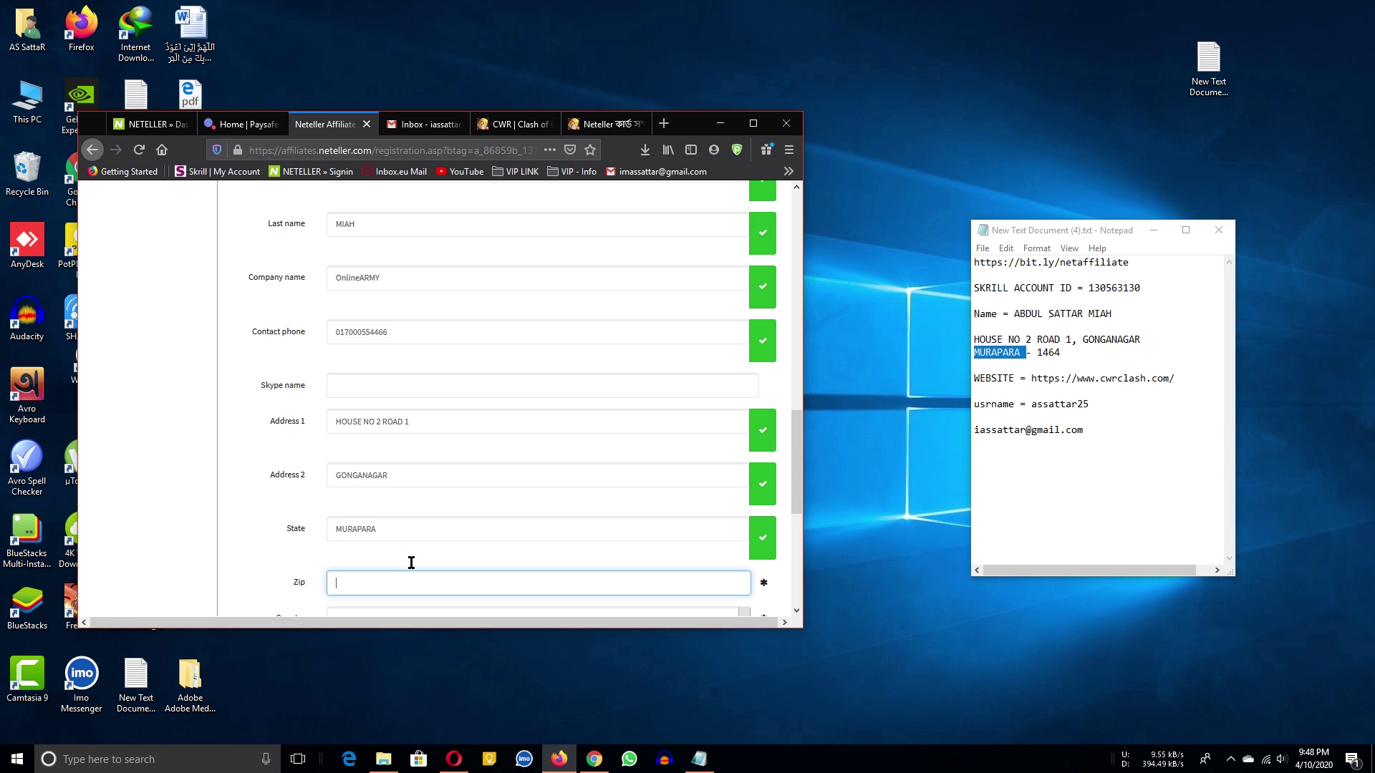
pyautogui.write('1464')
# Set the country to BANGLADESH, then switch to the NETELLER account dashboard.
pyautogui.click(753, 124)
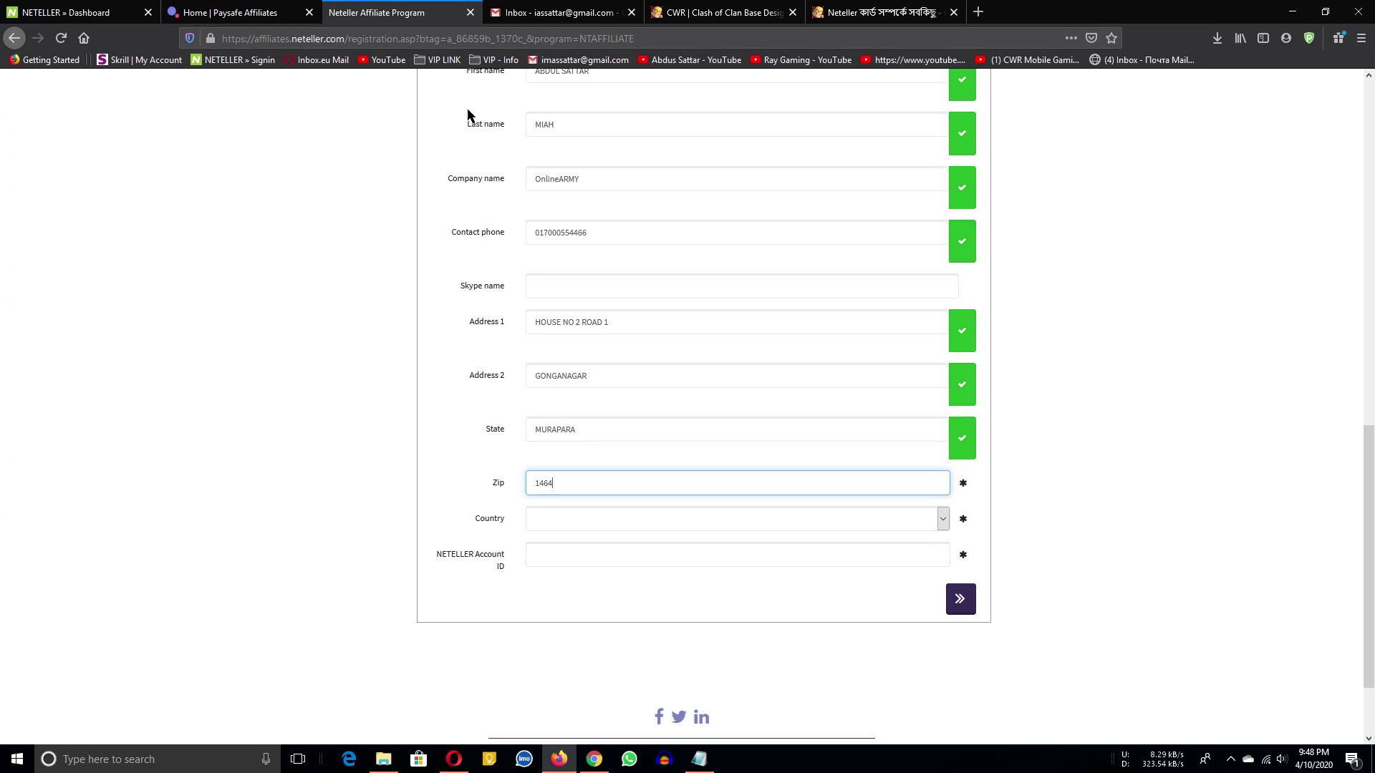
pyautogui.click(120, 7)
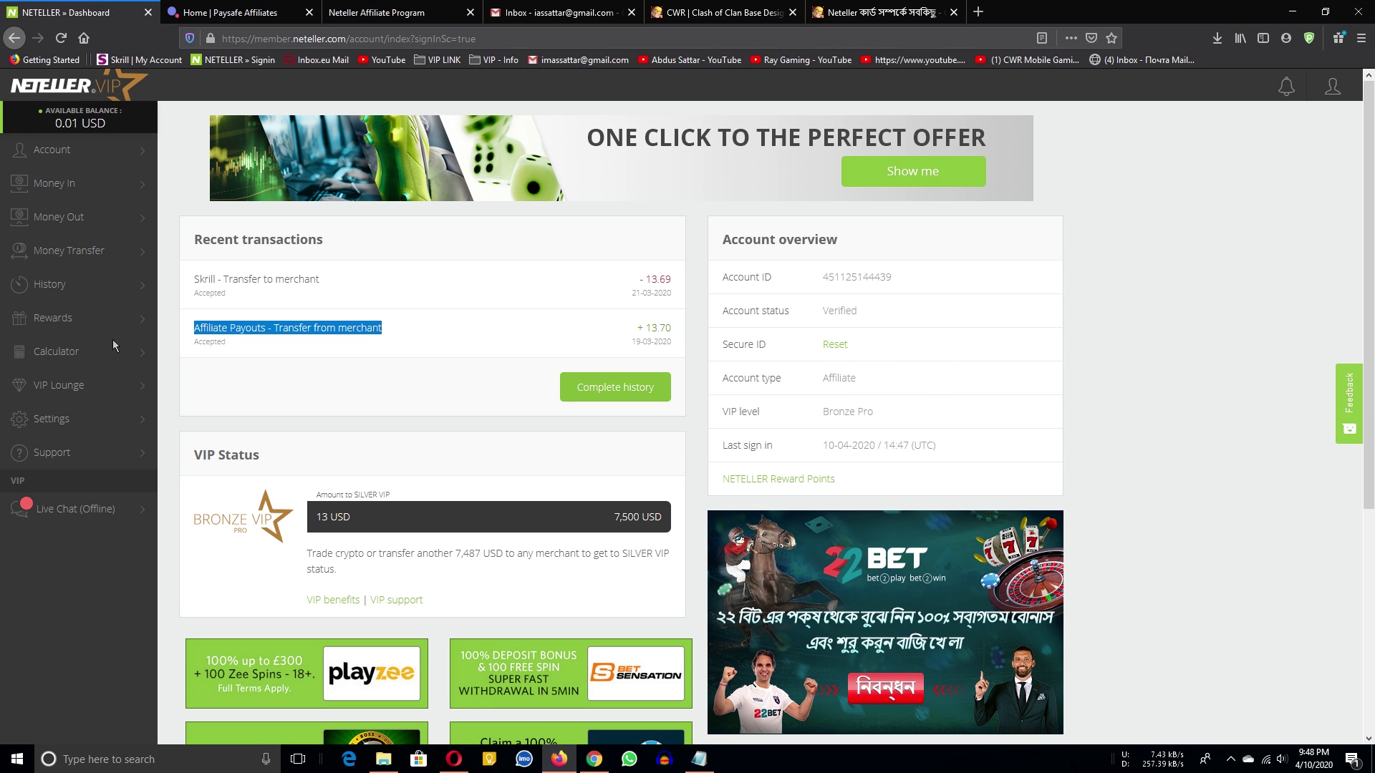
pyautogui.click(386, 12)
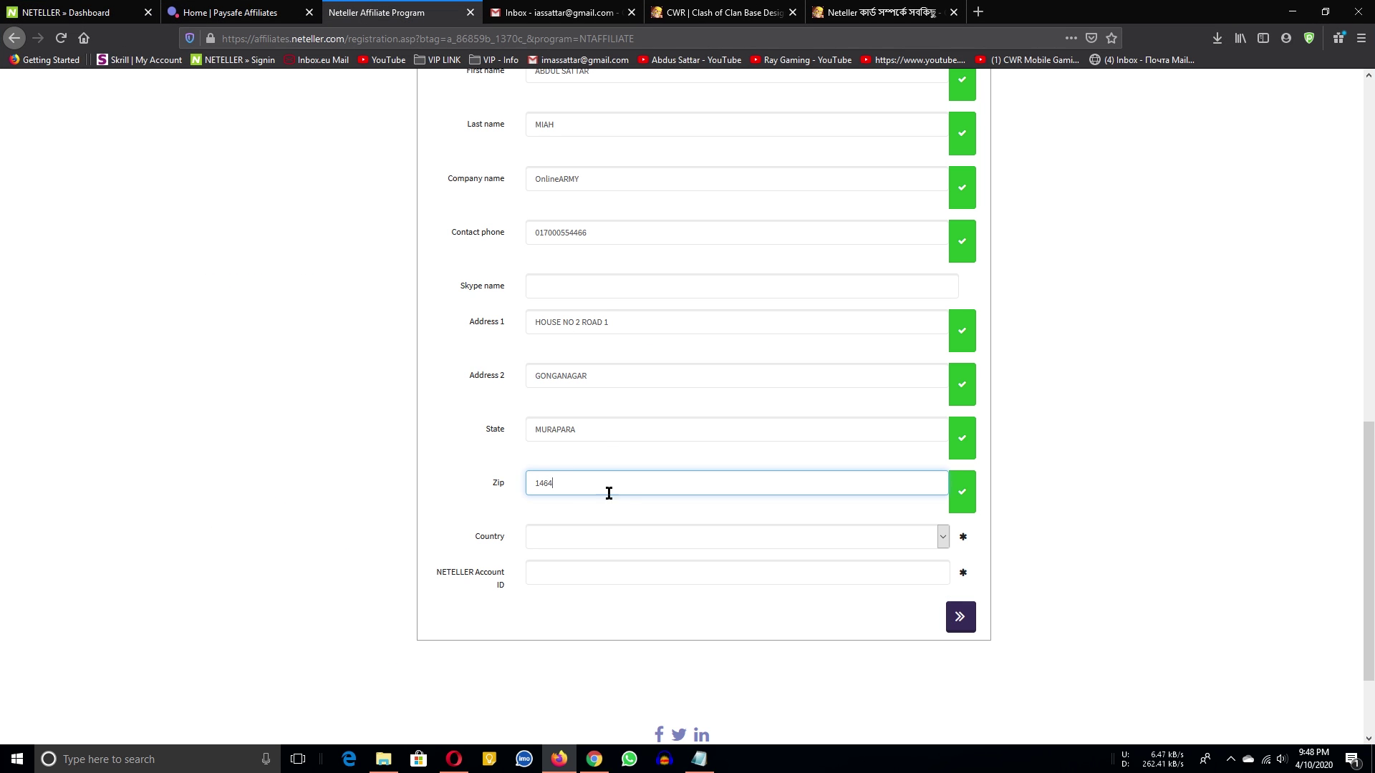
pyautogui.scroll(-1, 642, 502)
pyautogui.click(860, 409)
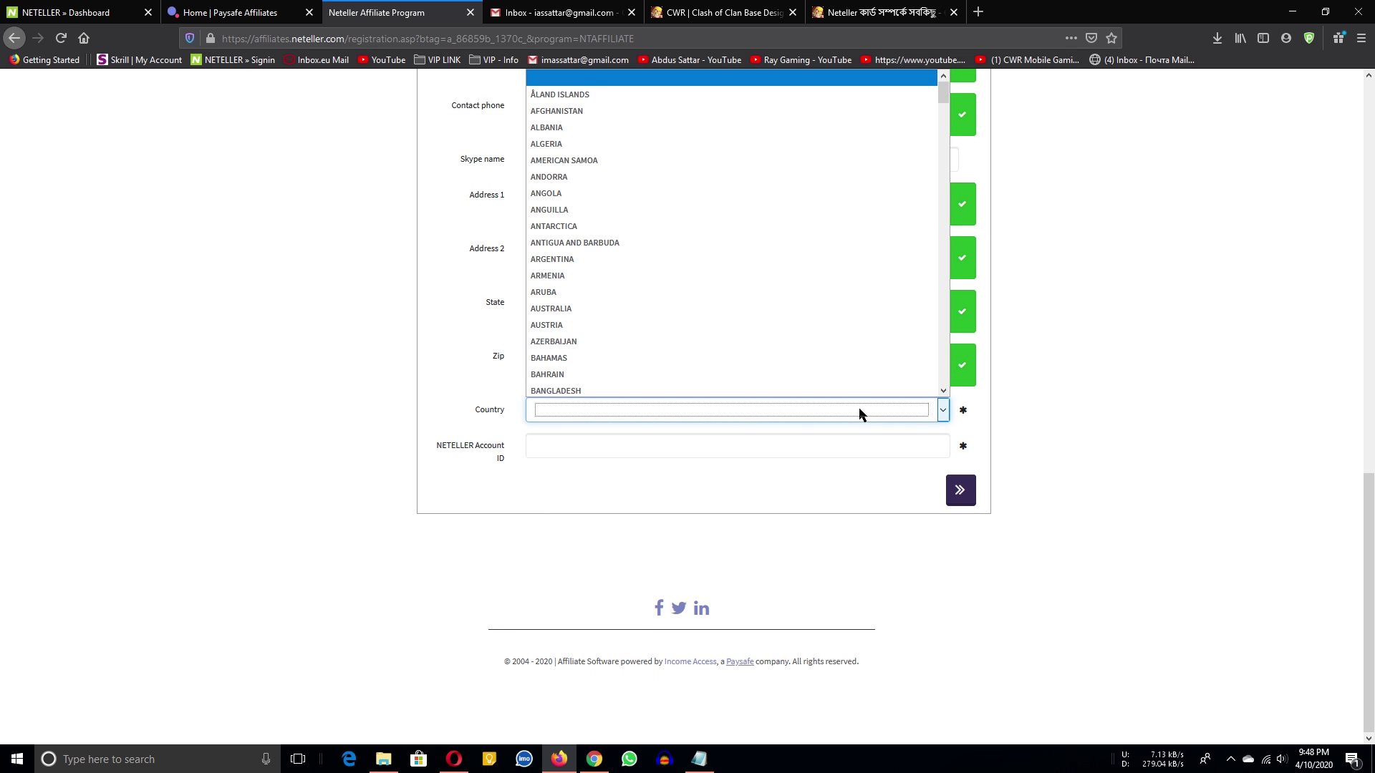
pyautogui.scroll(-2, 604, 304)
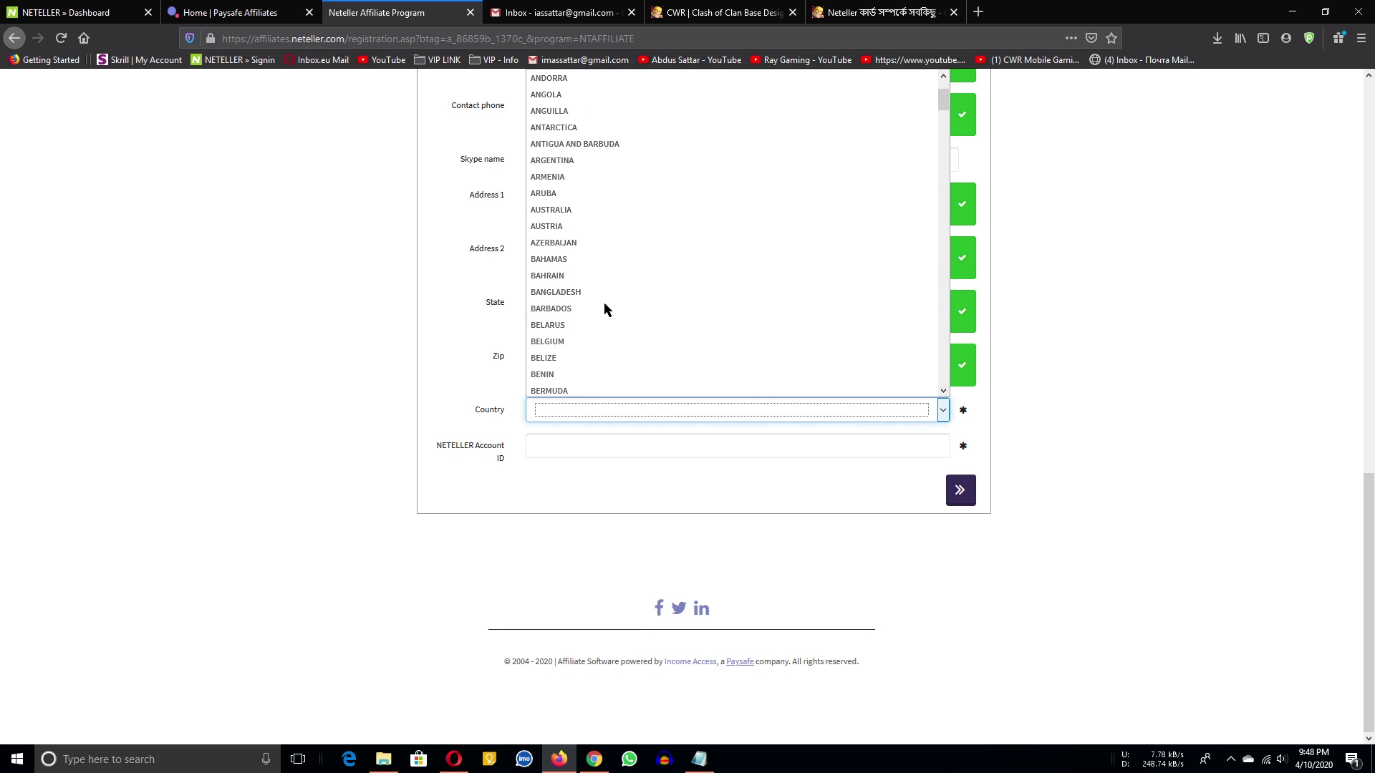
pyautogui.click(594, 290)
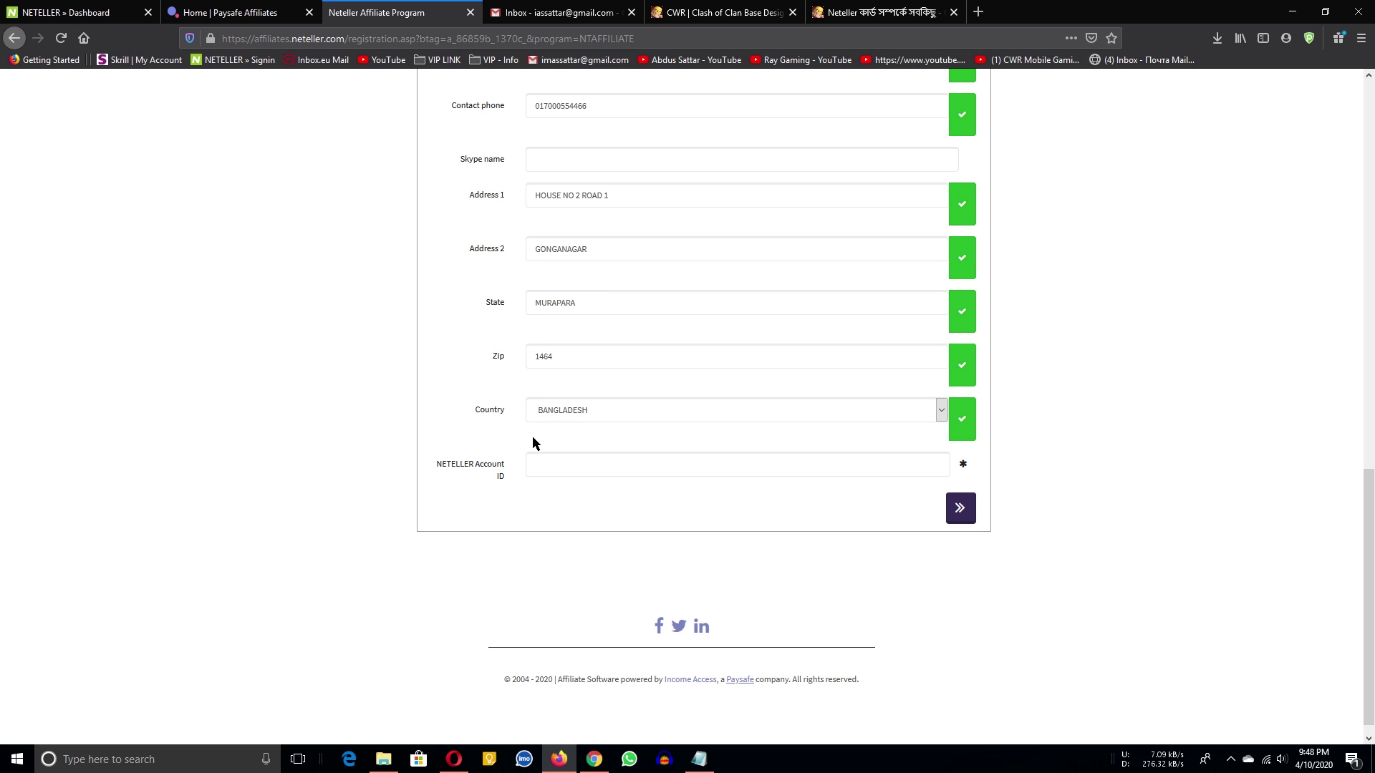
pyautogui.click(562, 464)
pyautogui.scroll(4, 346, 475)
pyautogui.scroll(-1, 642, 451)
pyautogui.click(68, 12)
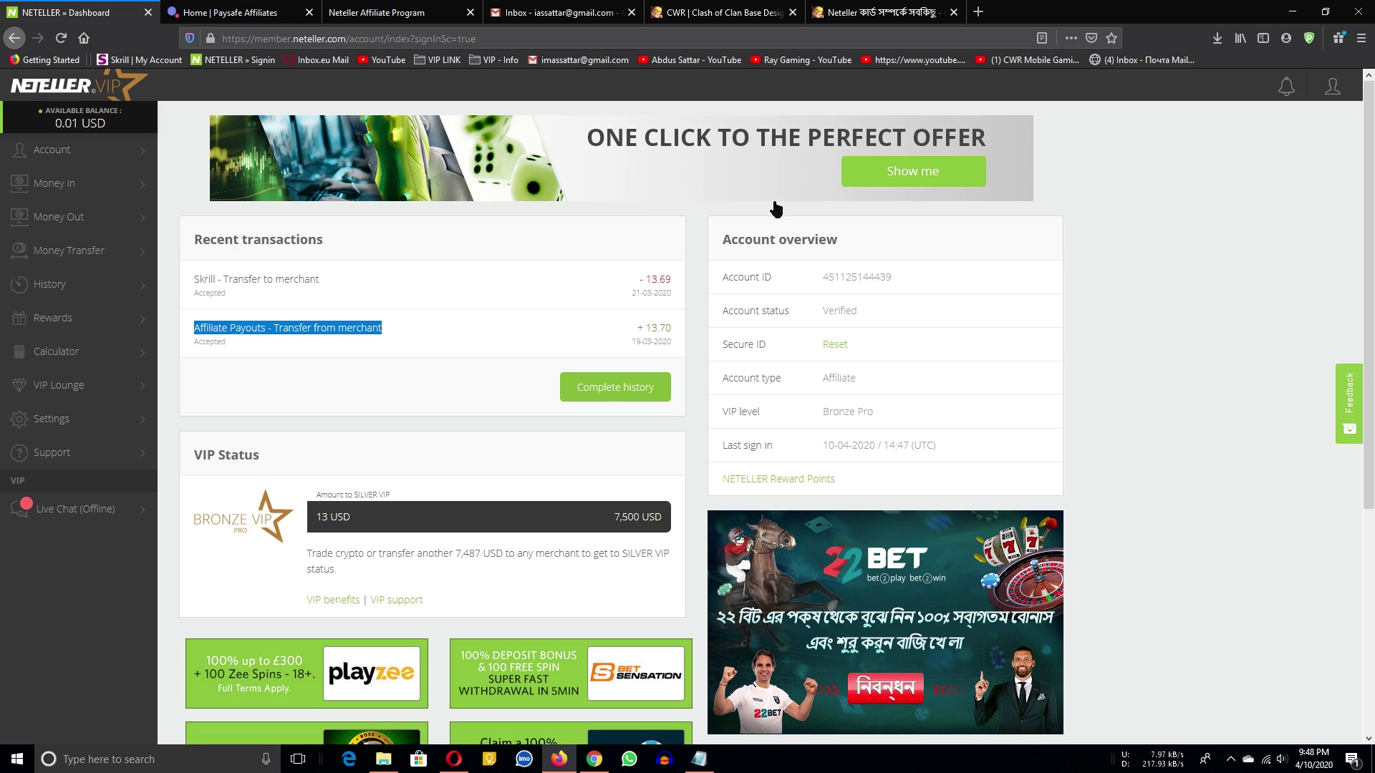
# Copy the NETELLER account number from the notes into NETELLER Account ID and advance to Payments.
pyautogui.doubleClick(879, 277)
pyautogui.moveTo(1039, 13); pyautogui.dragTo(545, 110)
pyautogui.click(1065, 506)
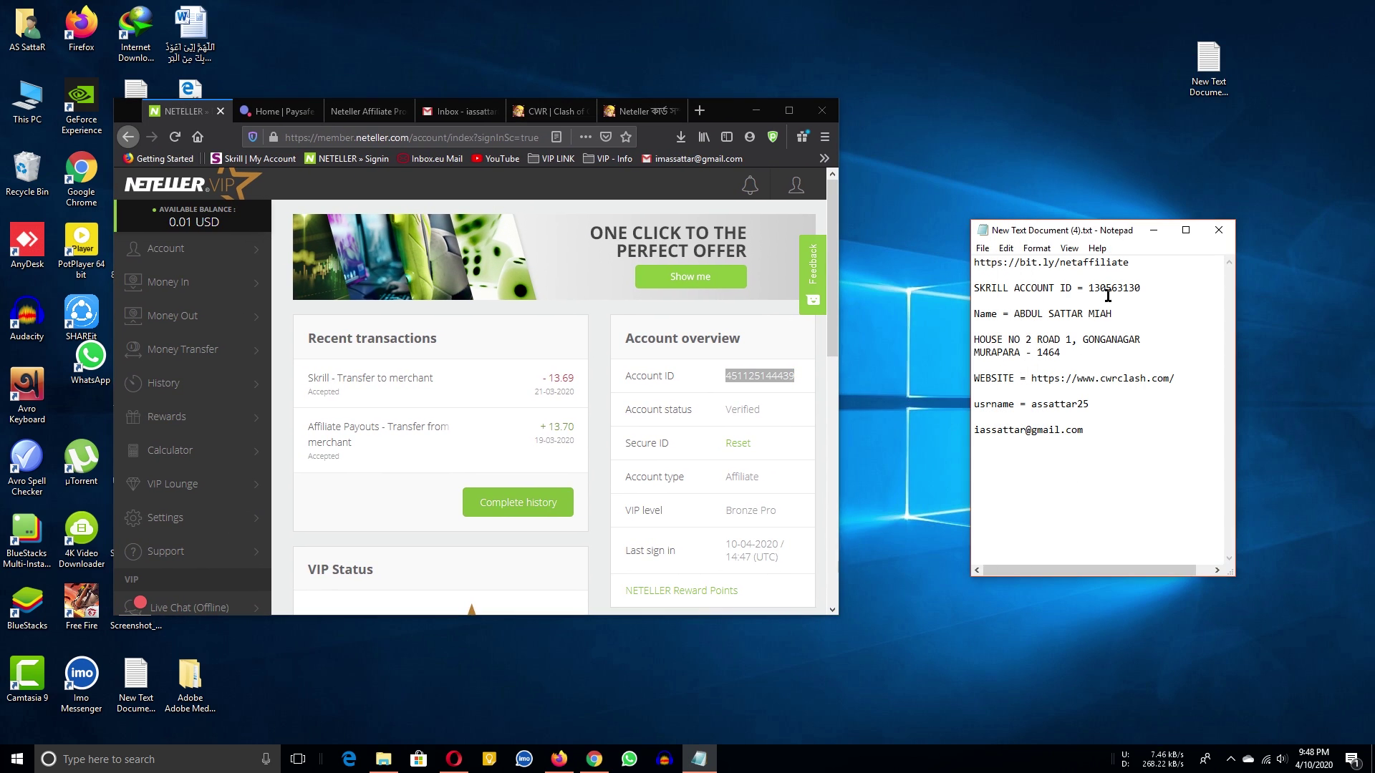
pyautogui.click(489, 758)
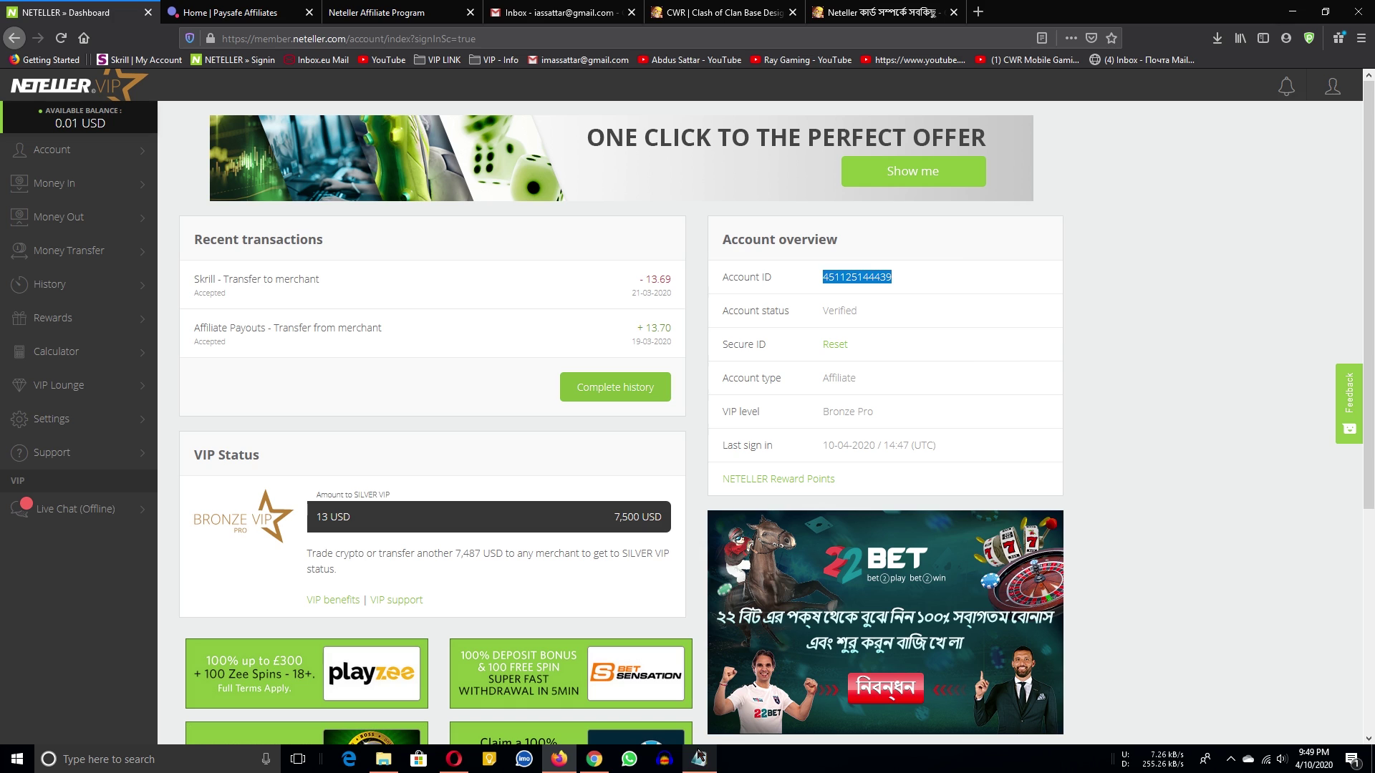
pyautogui.hotkey('alt', 'Tab')
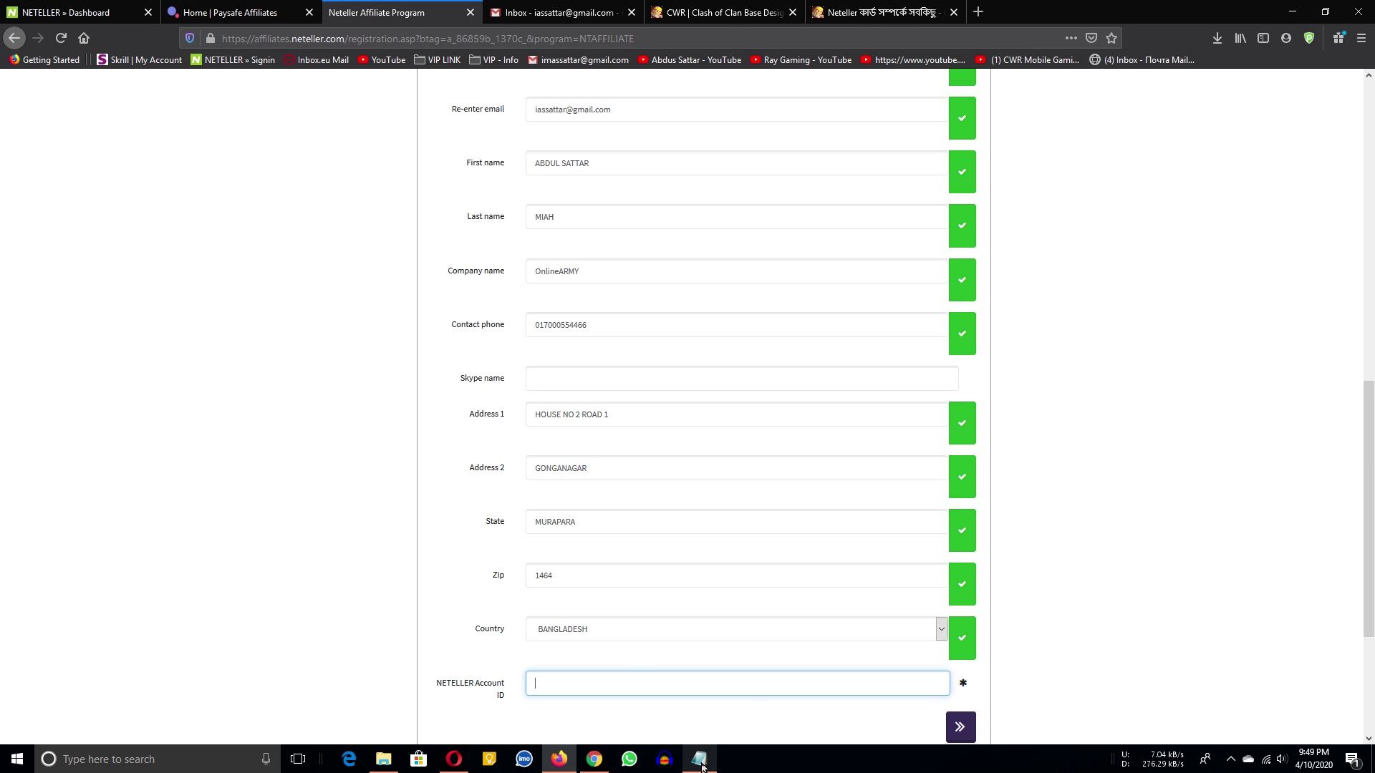
pyautogui.click(699, 759)
pyautogui.doubleClick(1091, 301)
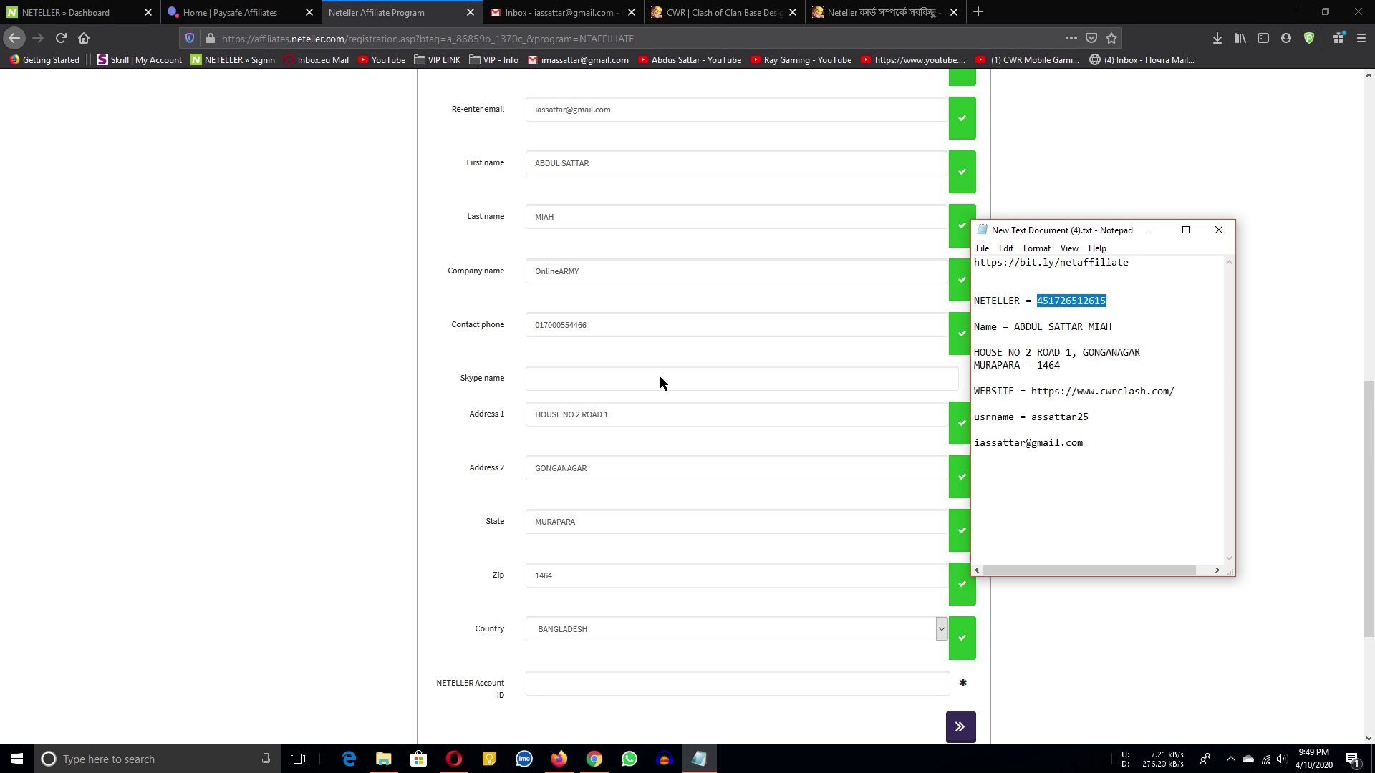
pyautogui.click(406, 470)
pyautogui.scroll(-3, 637, 466)
pyautogui.click(623, 444)
pyautogui.hotkey('ctrl', 'v')
pyautogui.click(962, 497)
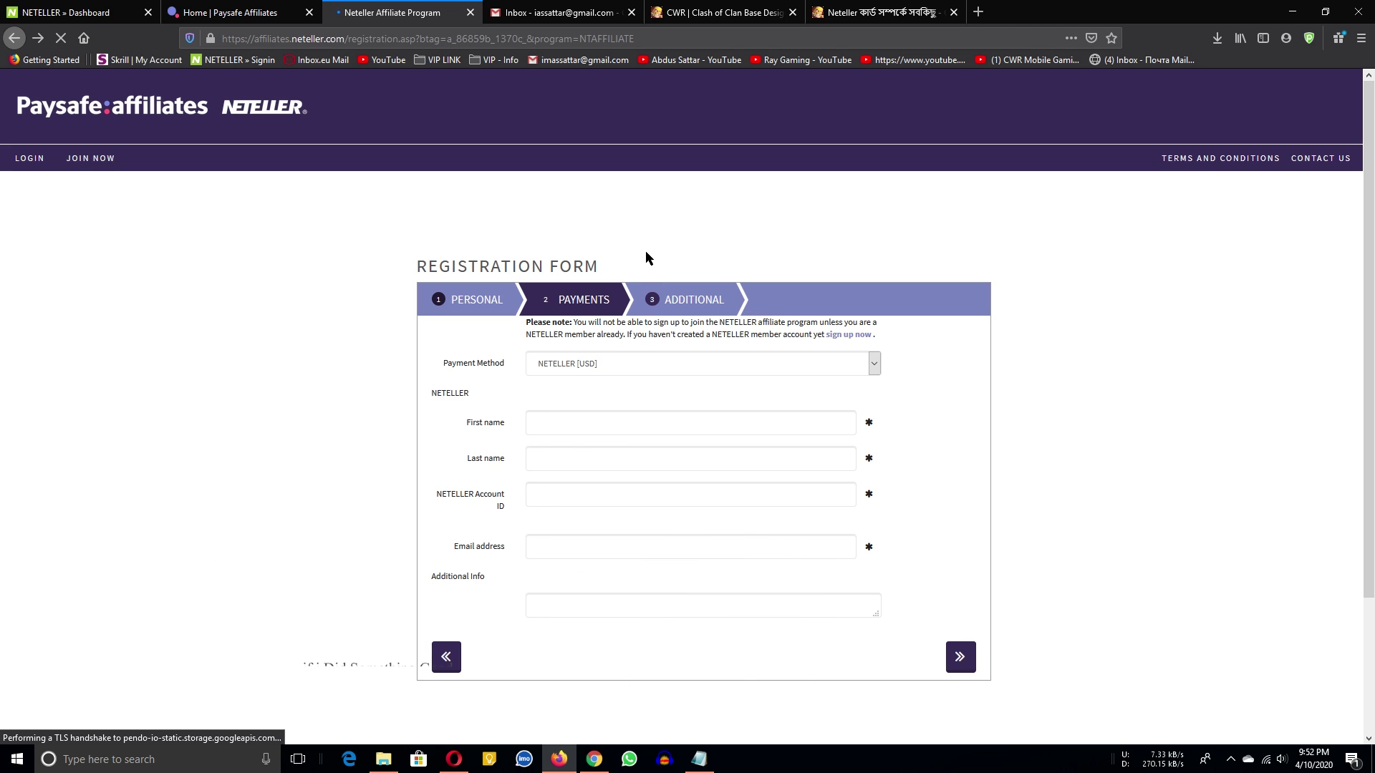
# Fill the payee's first name from the notes and type the surname into Last name.
pyautogui.hotkey('ctrl', '1')
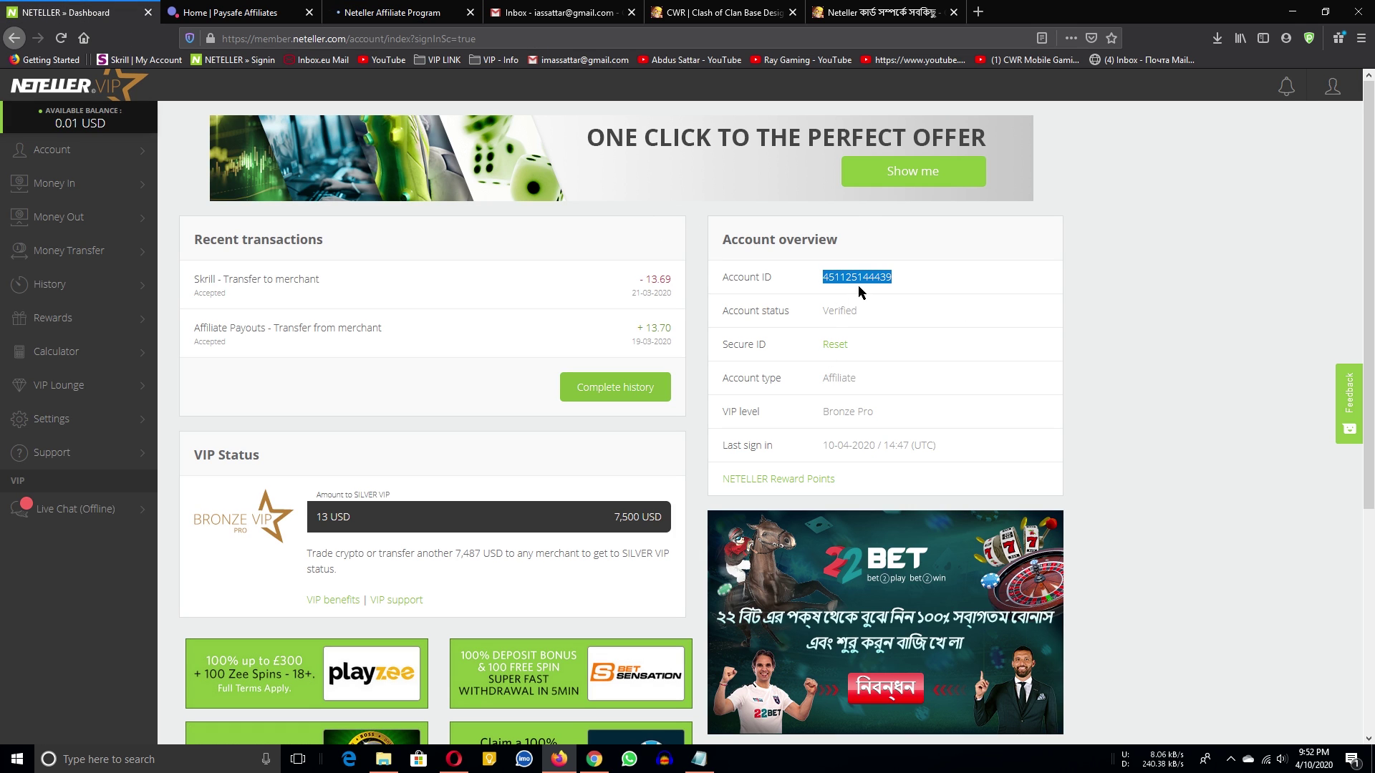
pyautogui.click(264, 7)
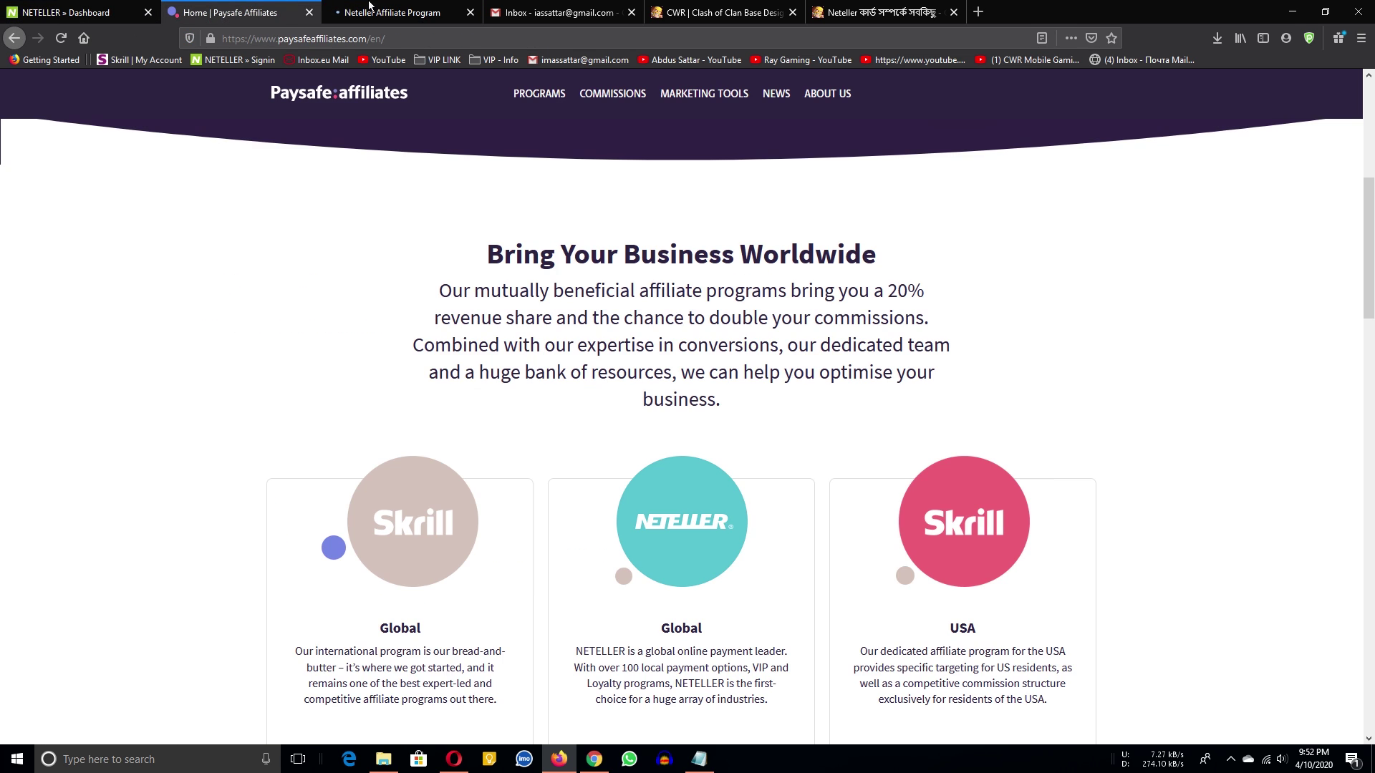
pyautogui.click(397, 8)
pyautogui.click(699, 759)
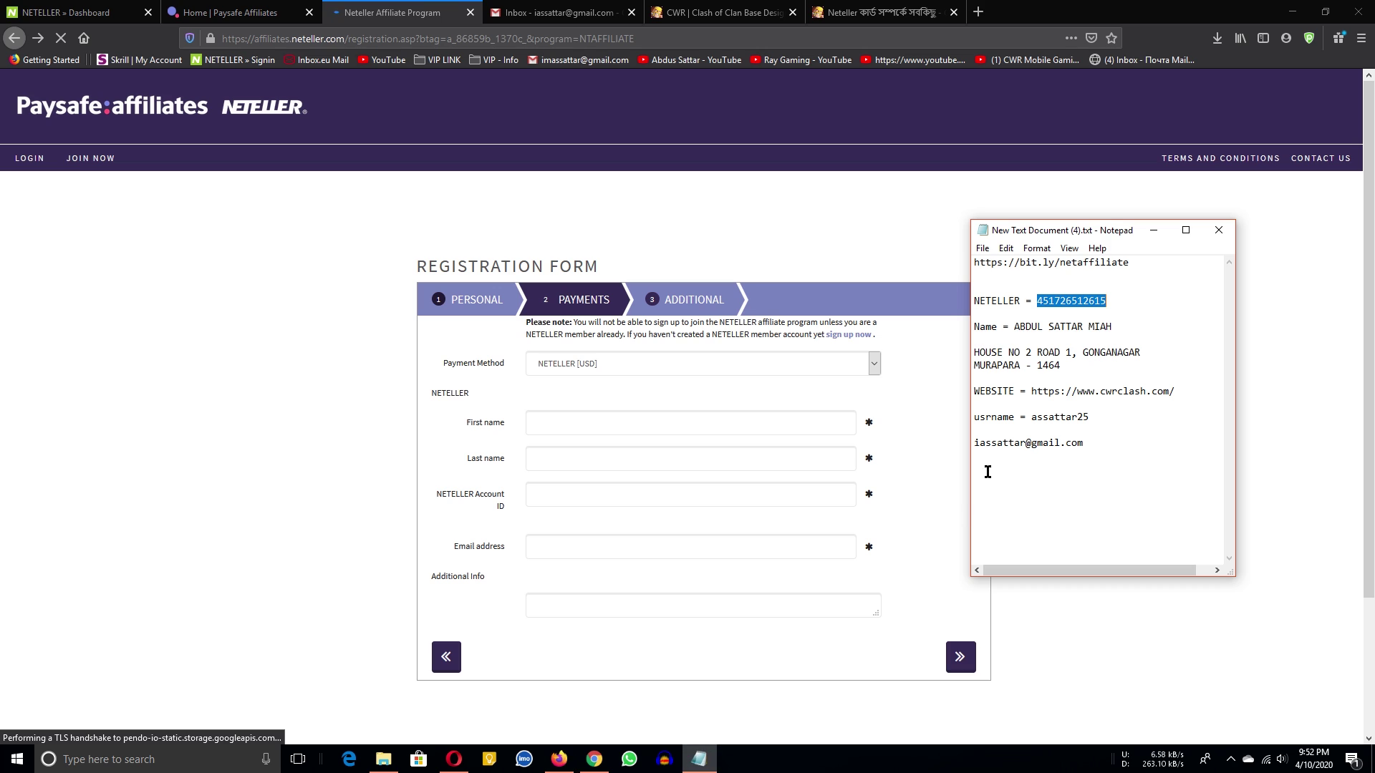
pyautogui.moveTo(1112, 328); pyautogui.dragTo(1024, 330)
pyautogui.hotkey('ctrl', 'c')
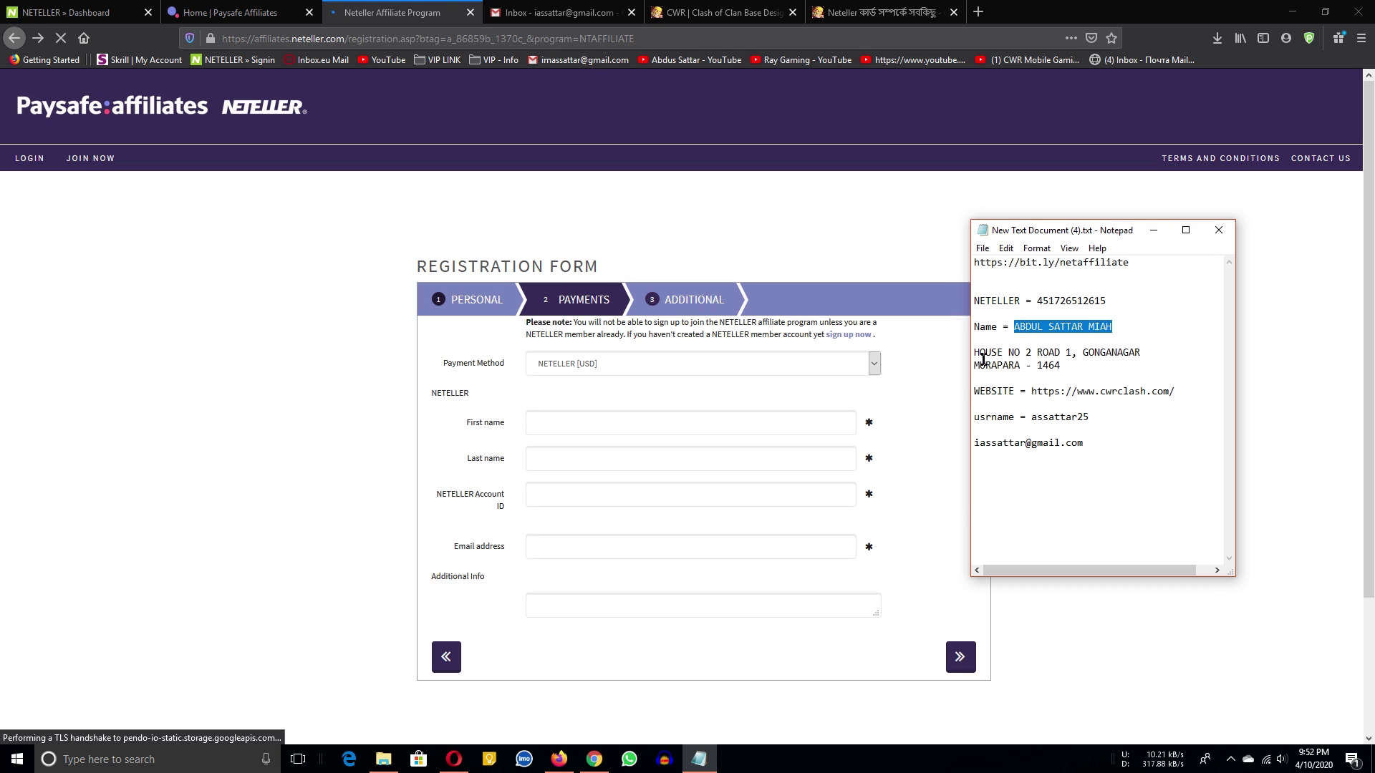
pyautogui.click(623, 422)
pyautogui.hotkey('ctrl', 'v')
pyautogui.doubleClick(603, 424)
pyautogui.press('BackSpace')
pyautogui.press('Tab')
pyautogui.write('MIAH')
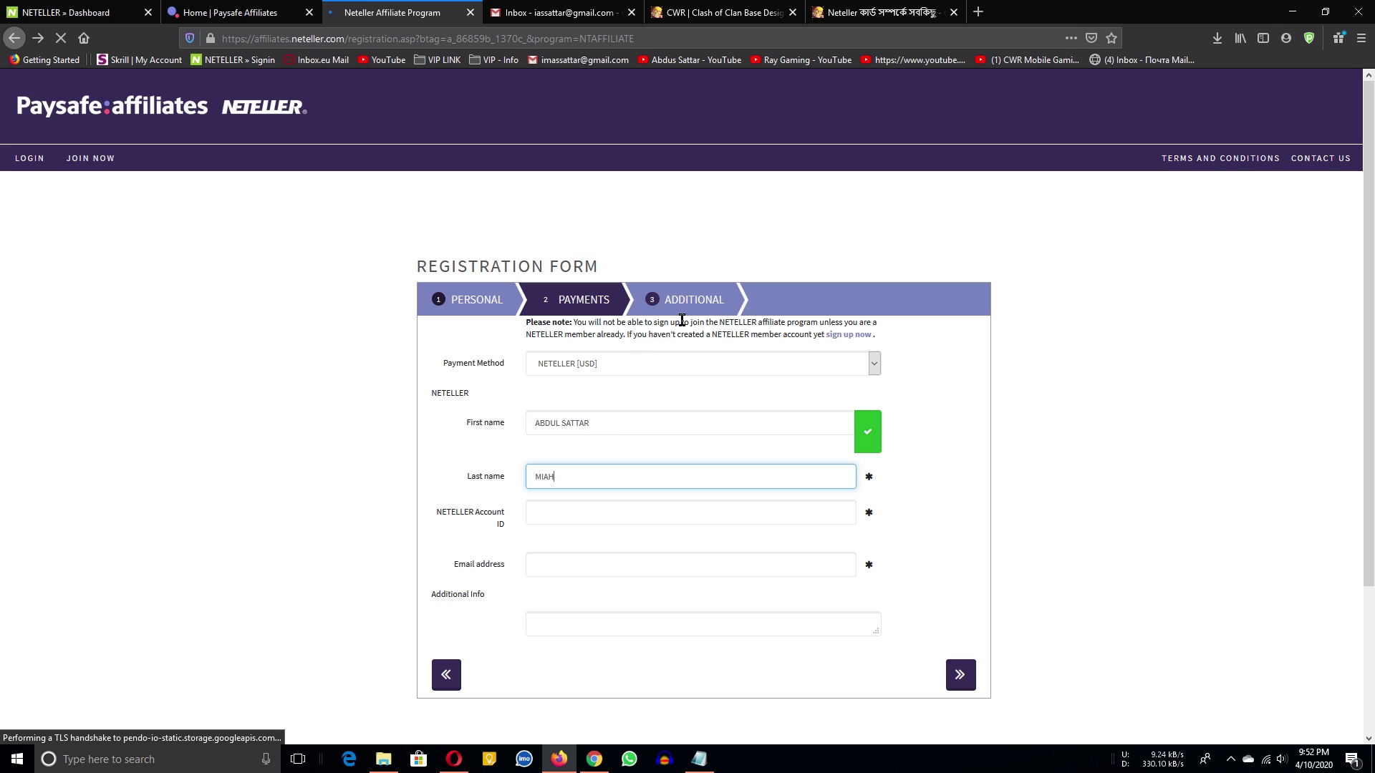
# Paste the NETELLER account number from the notes into the Account ID field.
pyautogui.click(699, 760)
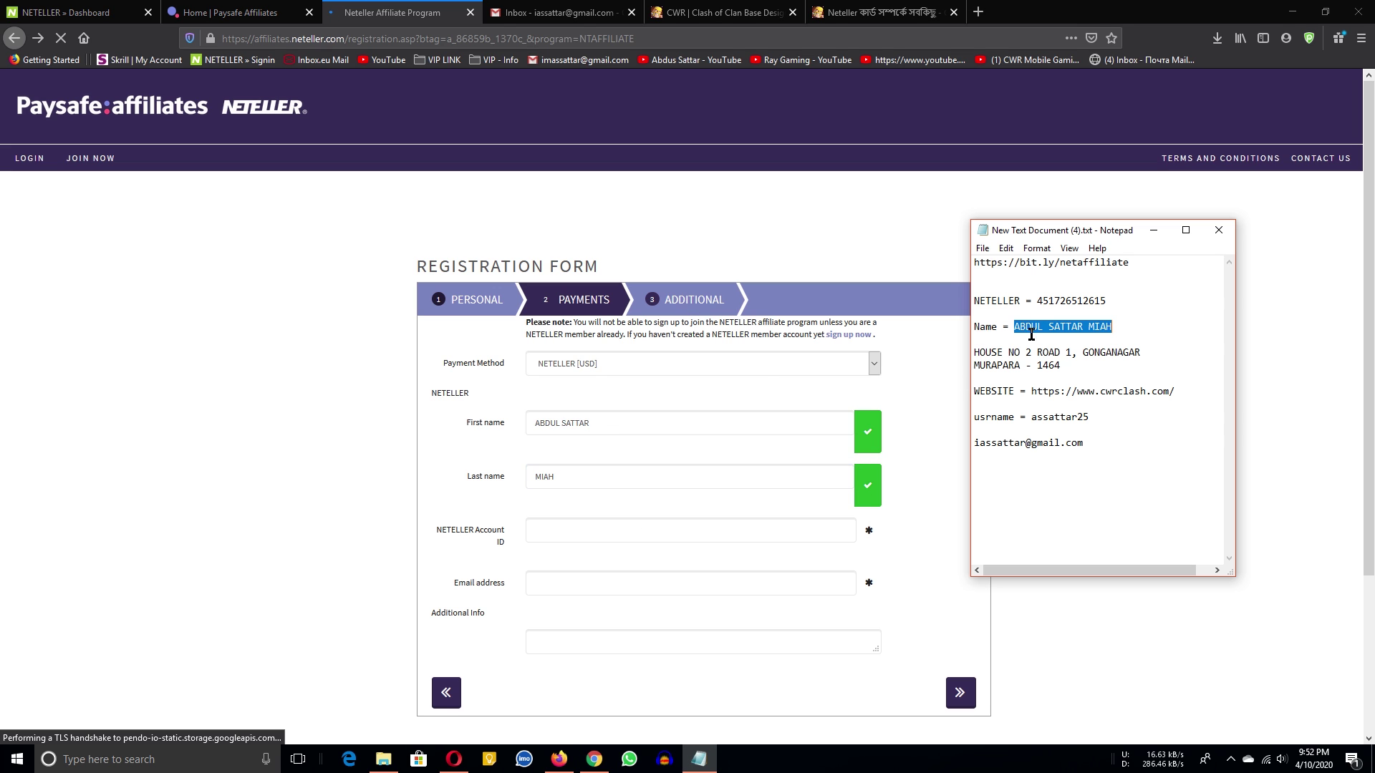
pyautogui.doubleClick(1057, 301)
pyautogui.hotkey('ctrl', 'c')
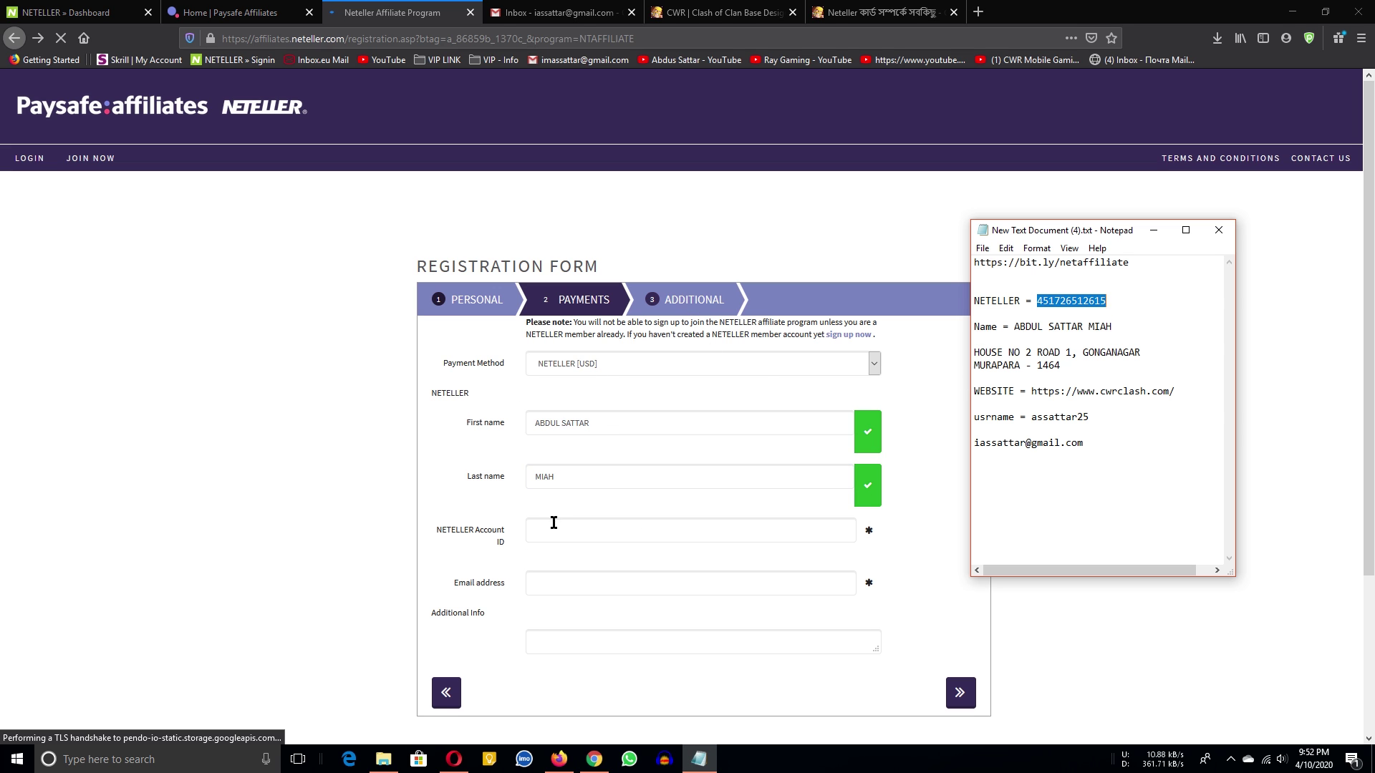
pyautogui.click(552, 528)
pyautogui.hotkey('ctrl', 'v')
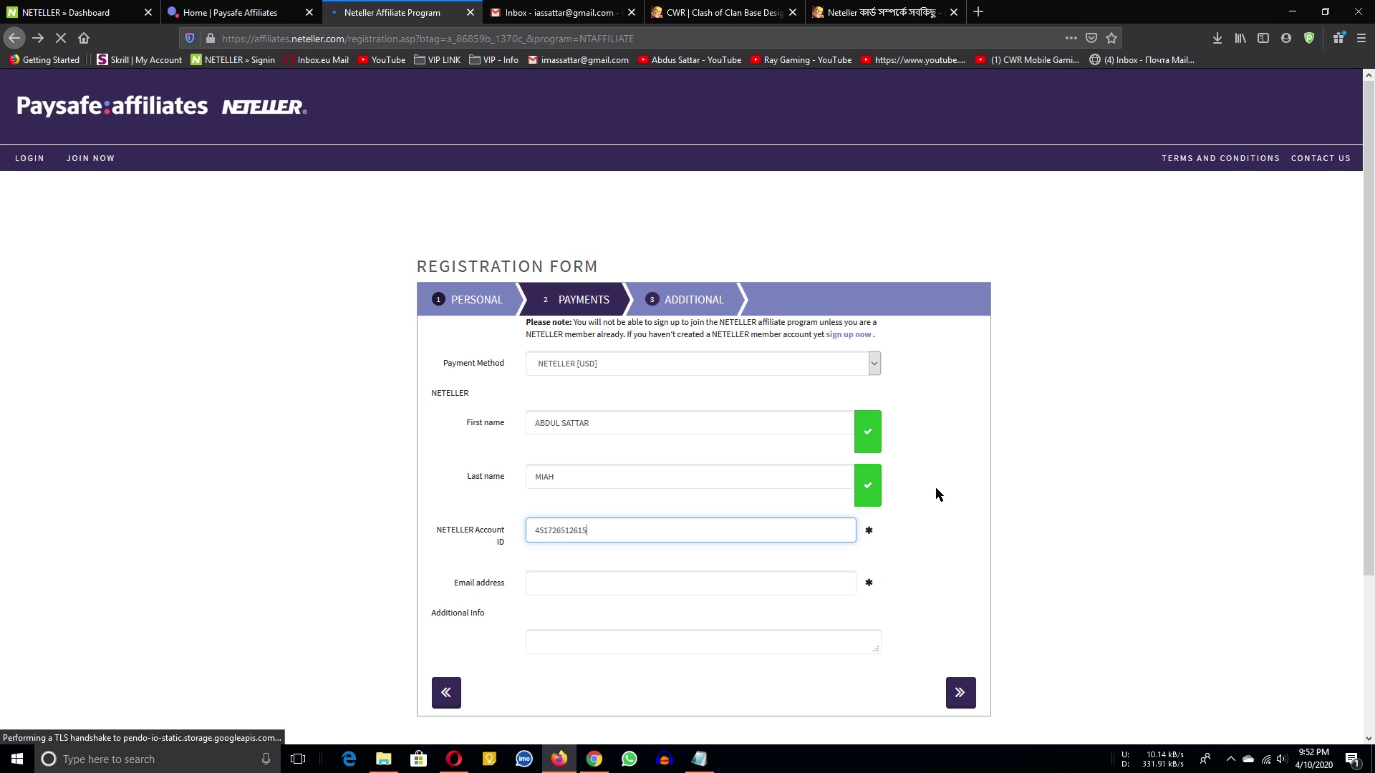
pyautogui.click(935, 485)
pyautogui.scroll(-3, 930, 466)
pyautogui.scroll(1, 824, 494)
pyautogui.scroll(2, 758, 502)
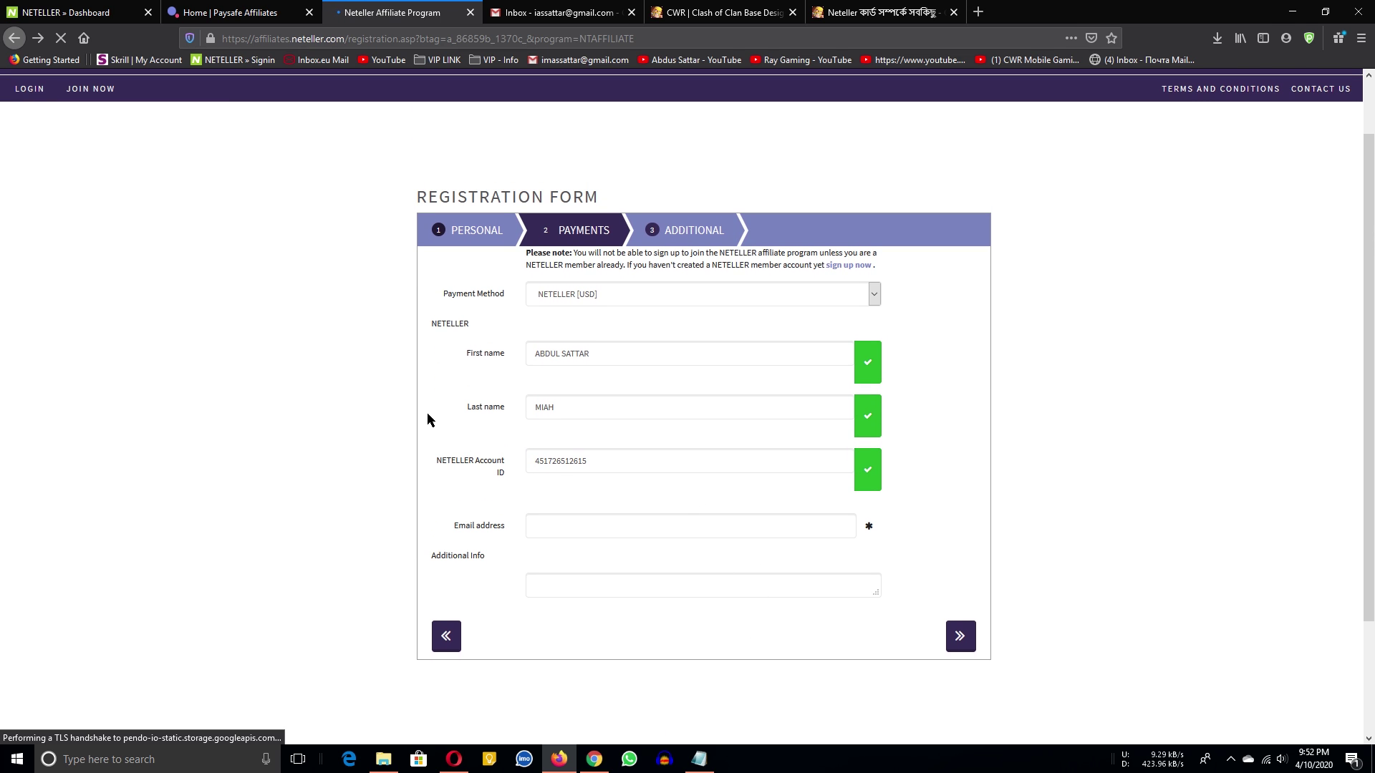
# Paste the e-mail address from the notes into the Email address field.
pyautogui.click(583, 525)
pyautogui.click(699, 761)
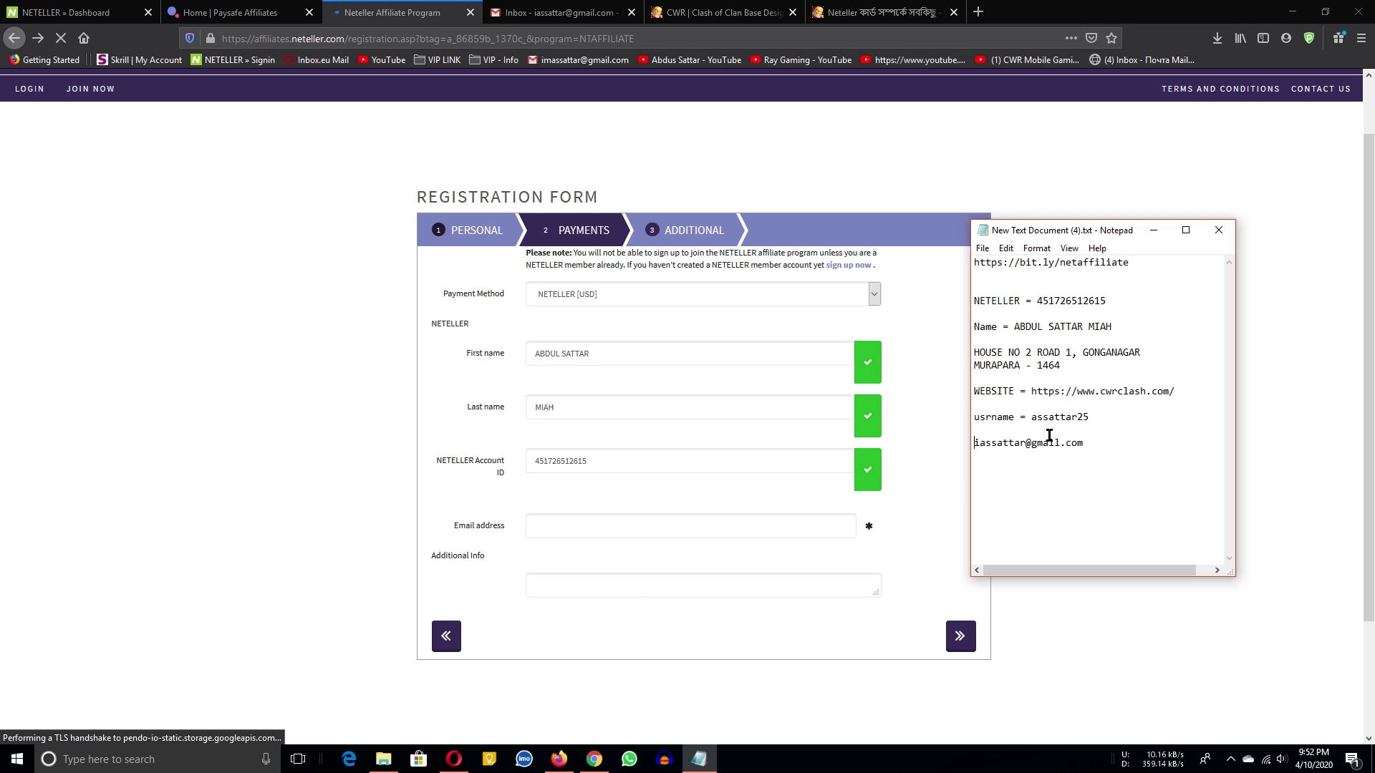
pyautogui.doubleClick(1042, 443)
pyautogui.click(525, 525)
pyautogui.hotkey('ctrl', 'v')
pyautogui.scroll(-2, 788, 576)
# Write 'i wanna join paysafe affiliate Program' in Additional Info and continue to the next step.
pyautogui.click(543, 455)
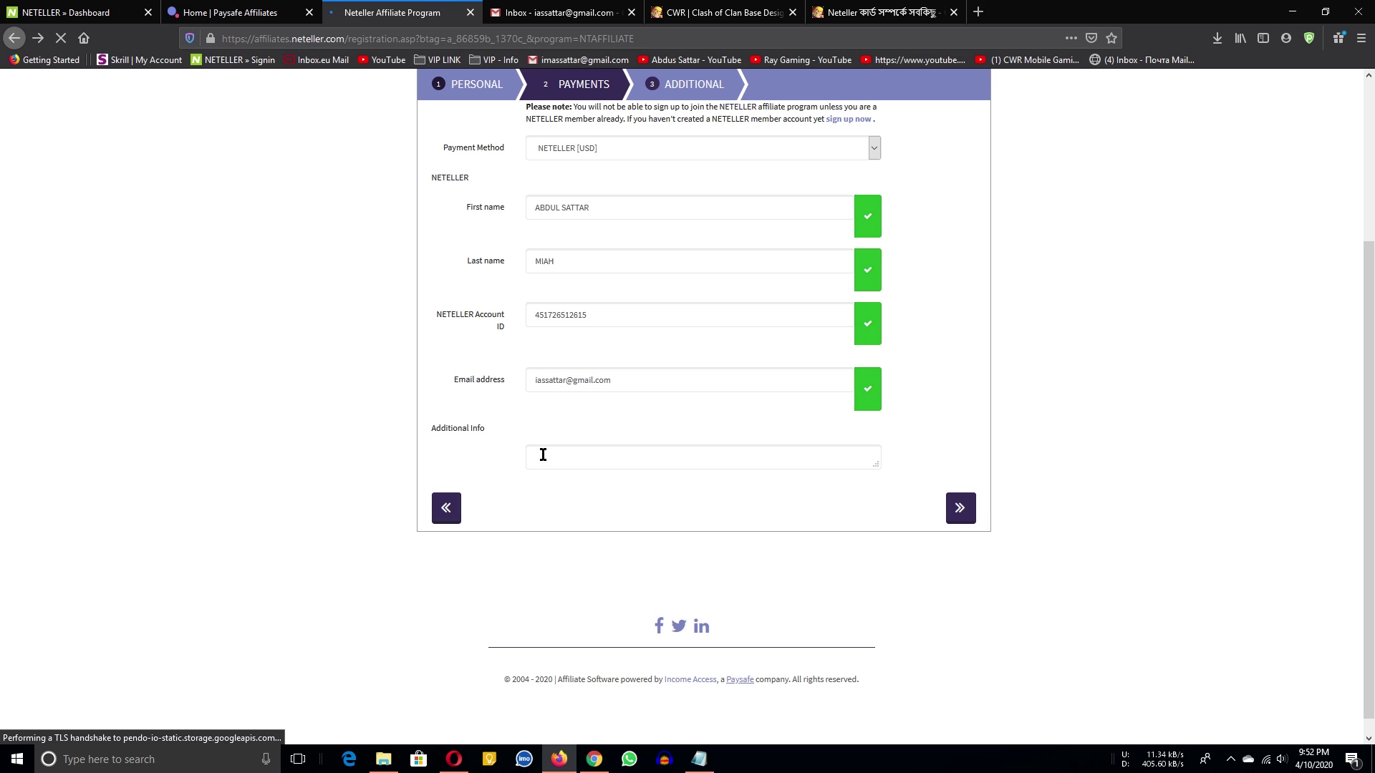
pyautogui.moveTo(877, 460); pyautogui.dragTo(904, 542)
pyautogui.scroll(4, 951, 483)
pyautogui.scroll(-3, 952, 483)
pyautogui.scroll(-1, 938, 478)
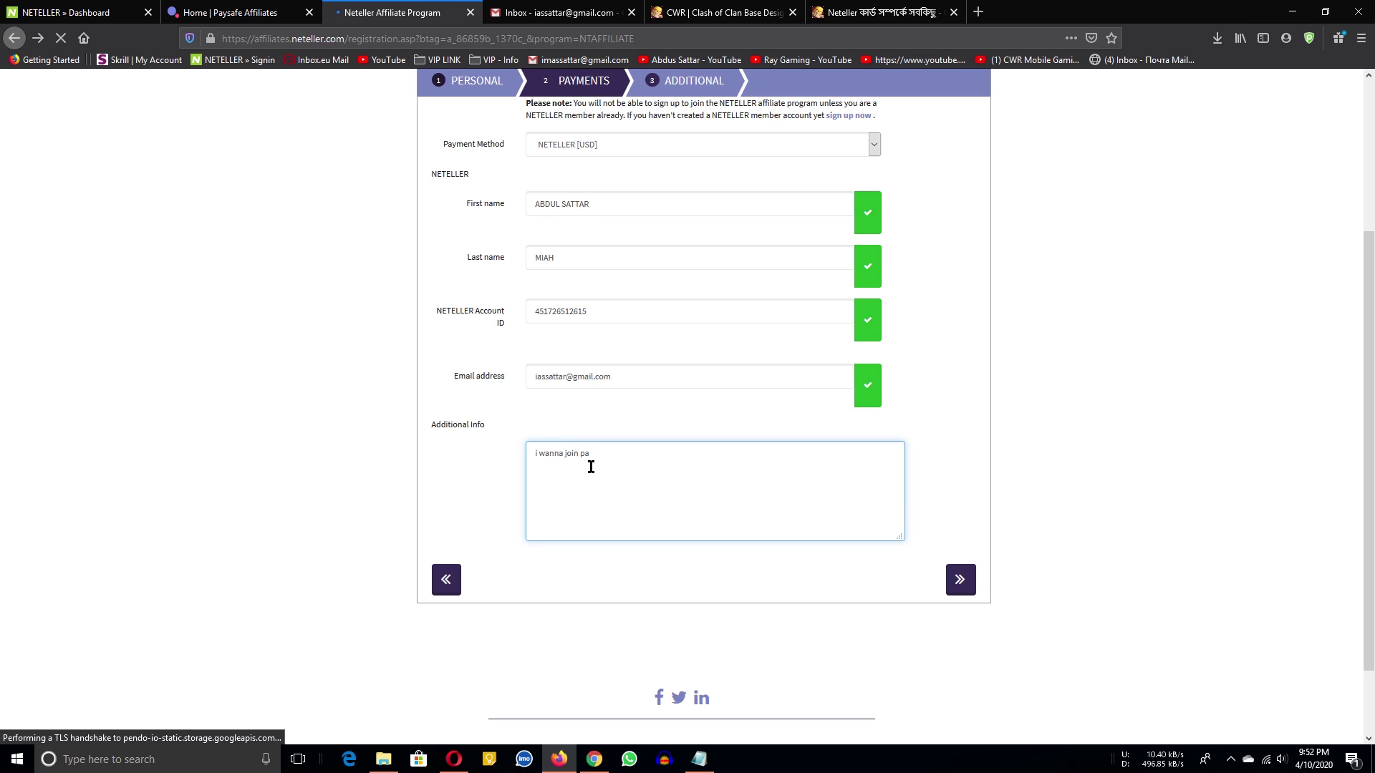
pyautogui.write('afe  affiliate Program')
pyautogui.scroll(3, 989, 436)
pyautogui.scroll(-3, 746, 299)
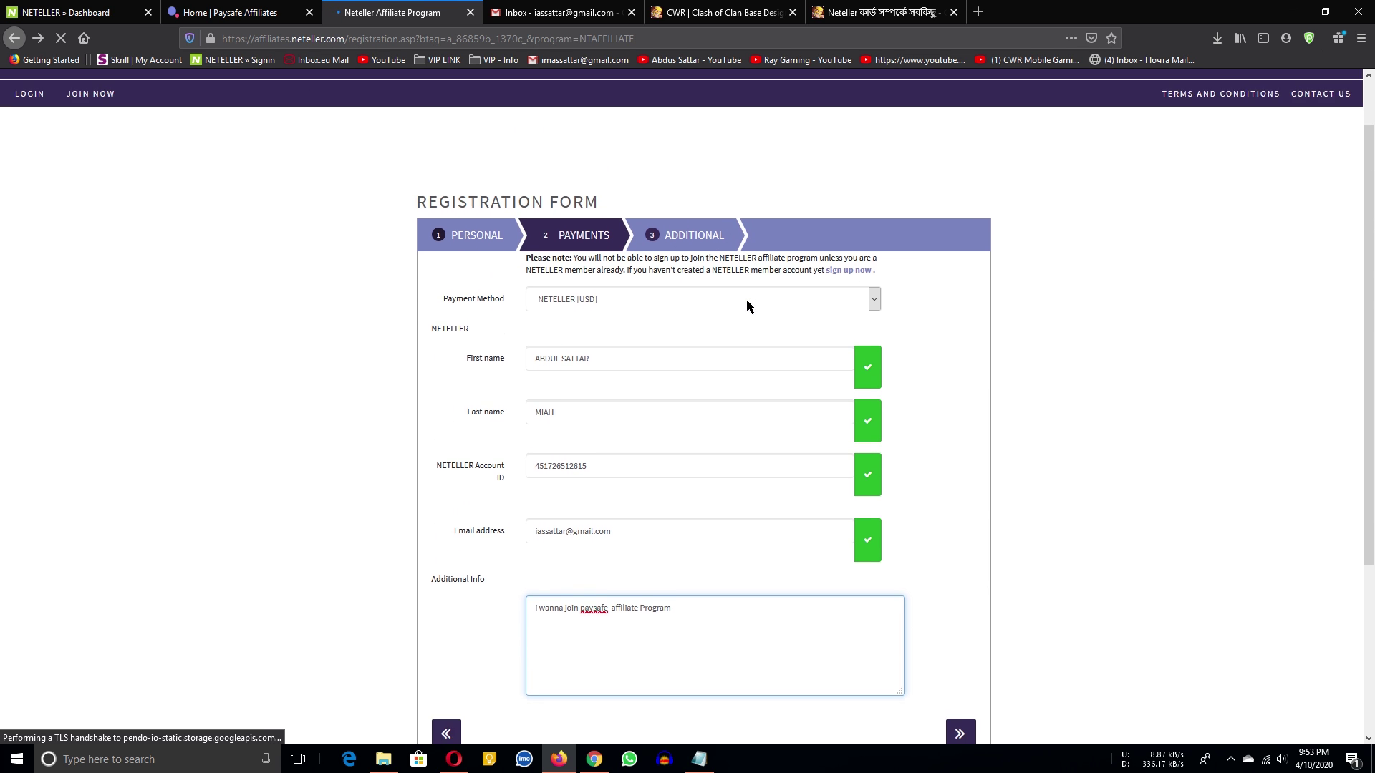
pyautogui.scroll(2, 555, 338)
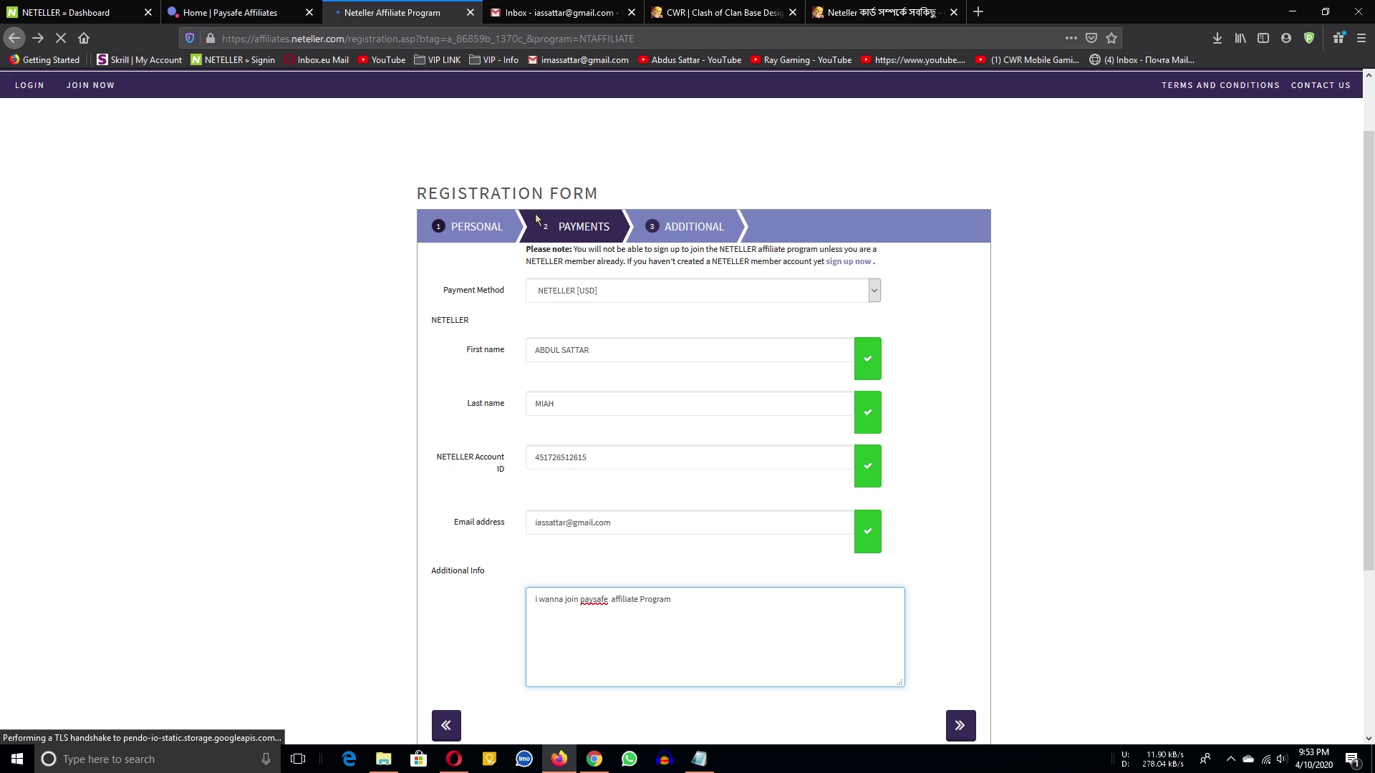
pyautogui.scroll(-3, 972, 586)
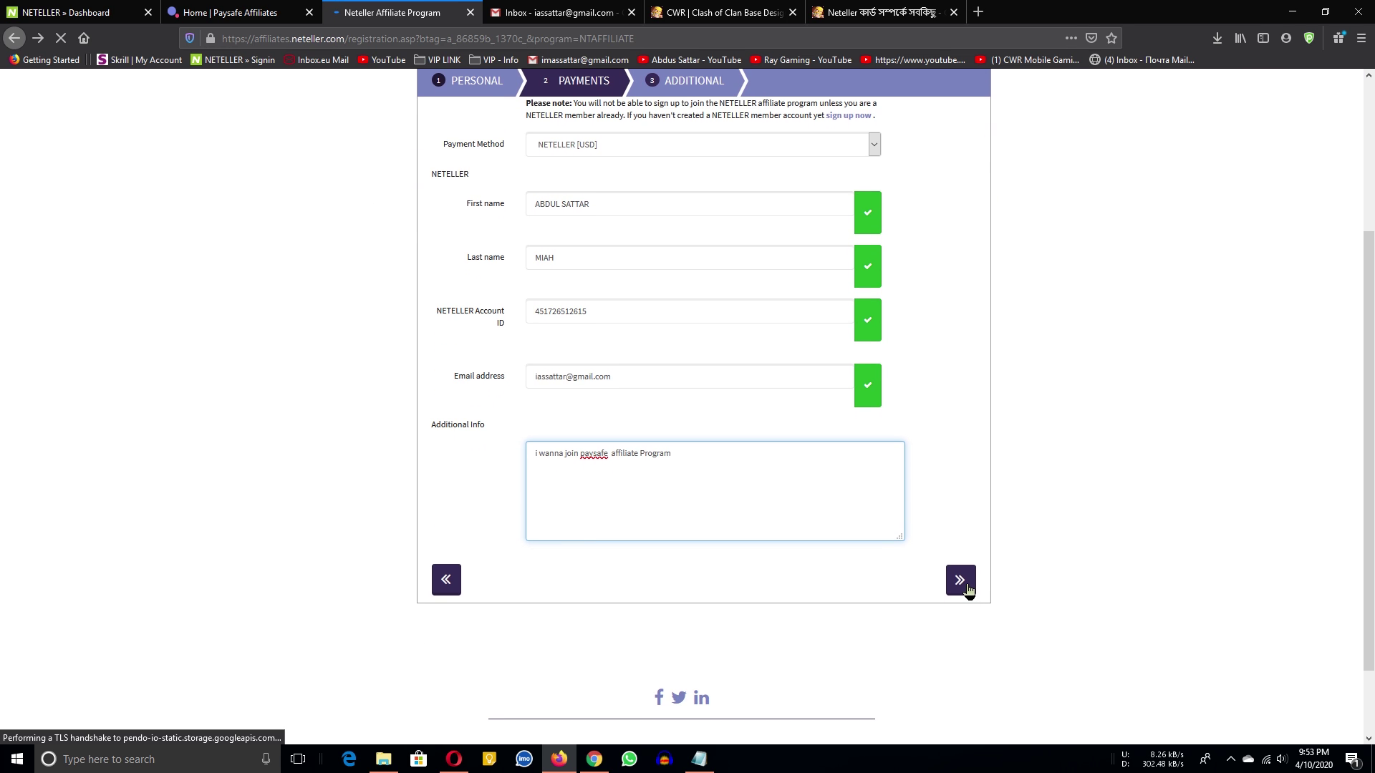
pyautogui.click(963, 582)
# Copy the website URL from the notes and load l33tmind.com in a new tab.
pyautogui.scroll(2, 547, 294)
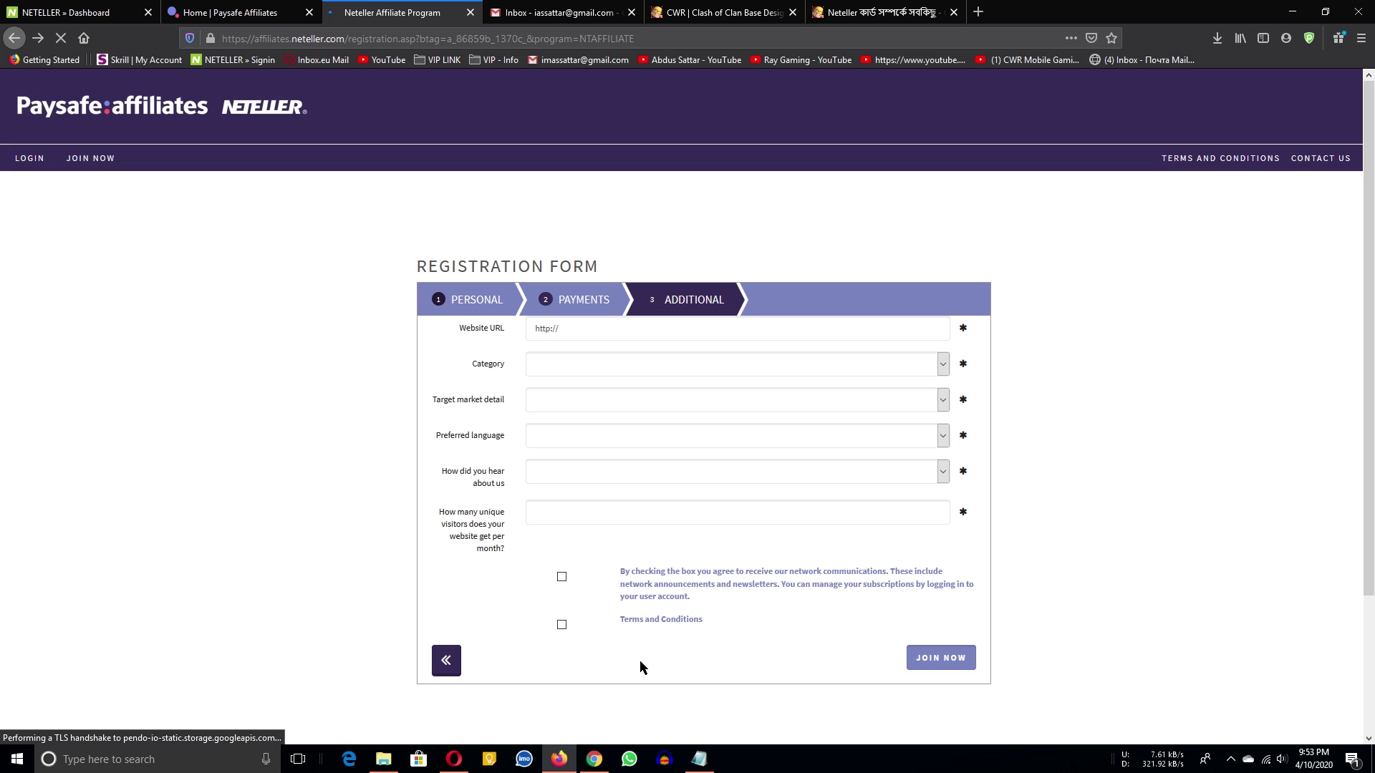
pyautogui.click(699, 759)
pyautogui.click(1180, 392)
pyautogui.moveTo(1180, 392); pyautogui.dragTo(1029, 396)
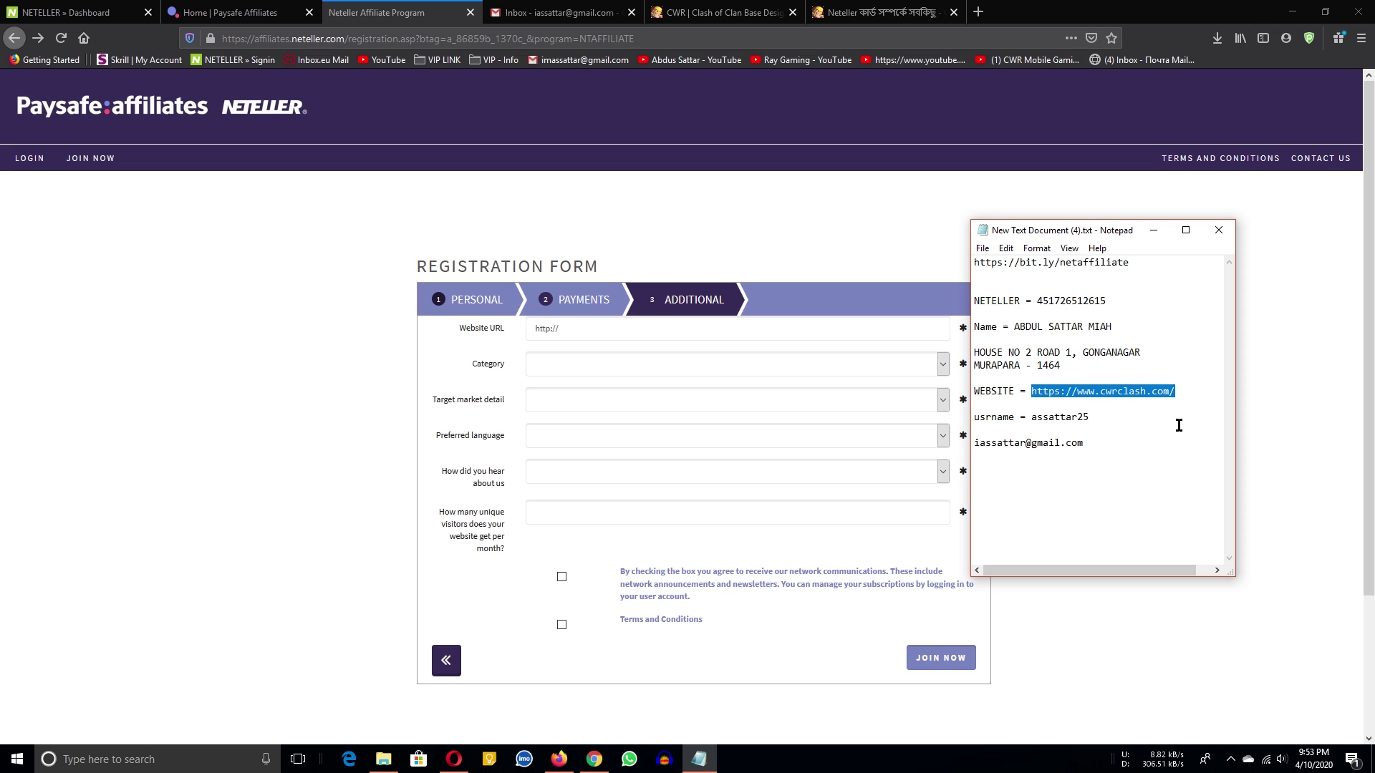
pyautogui.click(989, 16)
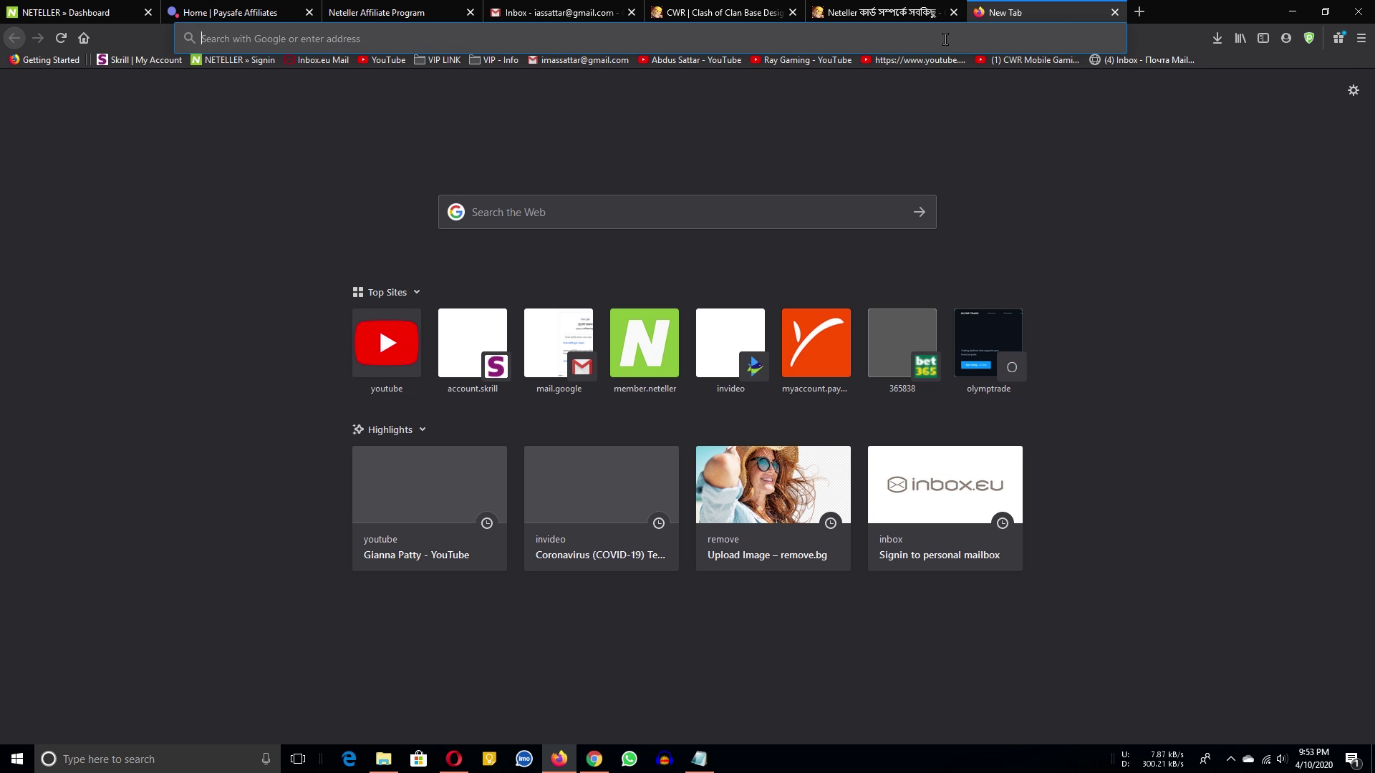
pyautogui.write('l33tm')
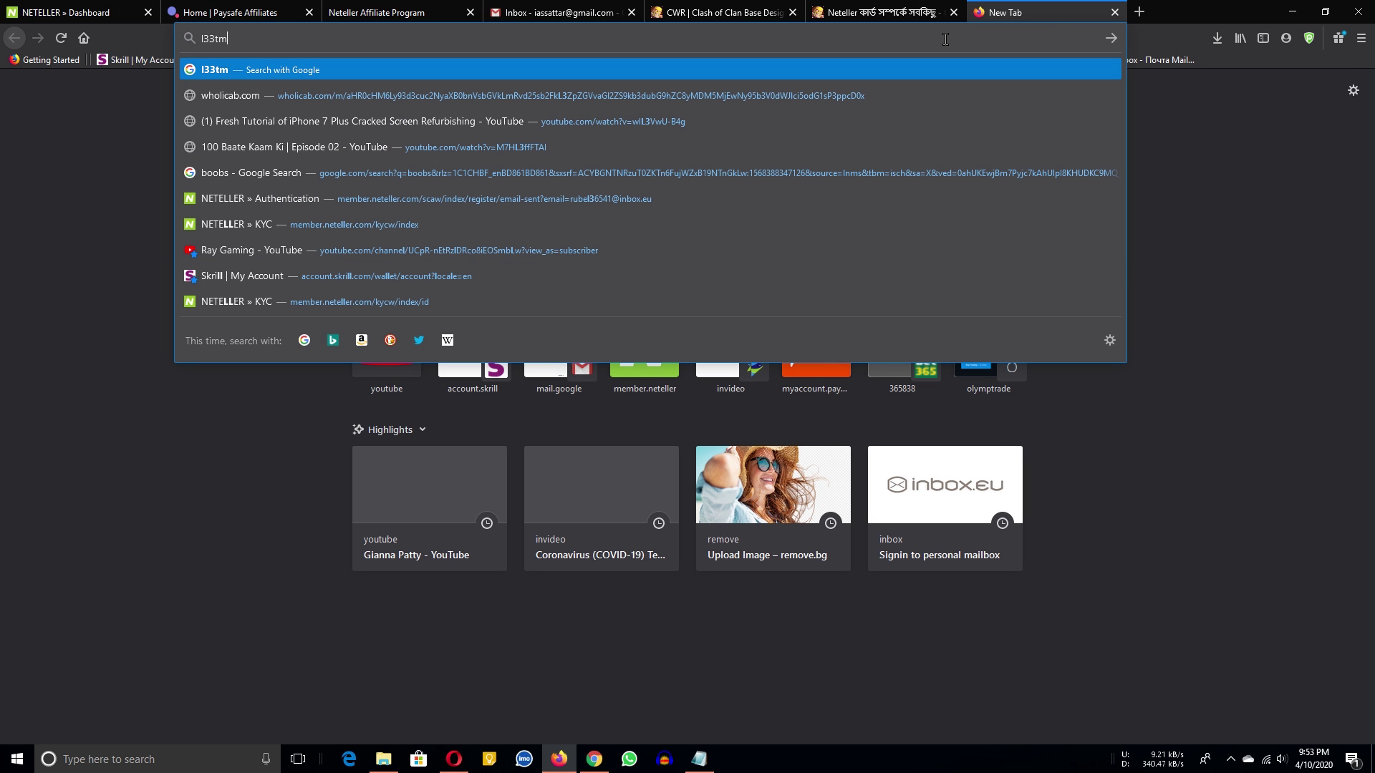
pyautogui.write('ind.com')
pyautogui.press('Return')
# Go from the cwrclash.com Neteller article to the cwrclash.com home page.
pyautogui.click(881, 12)
pyautogui.scroll(-3, 686, 437)
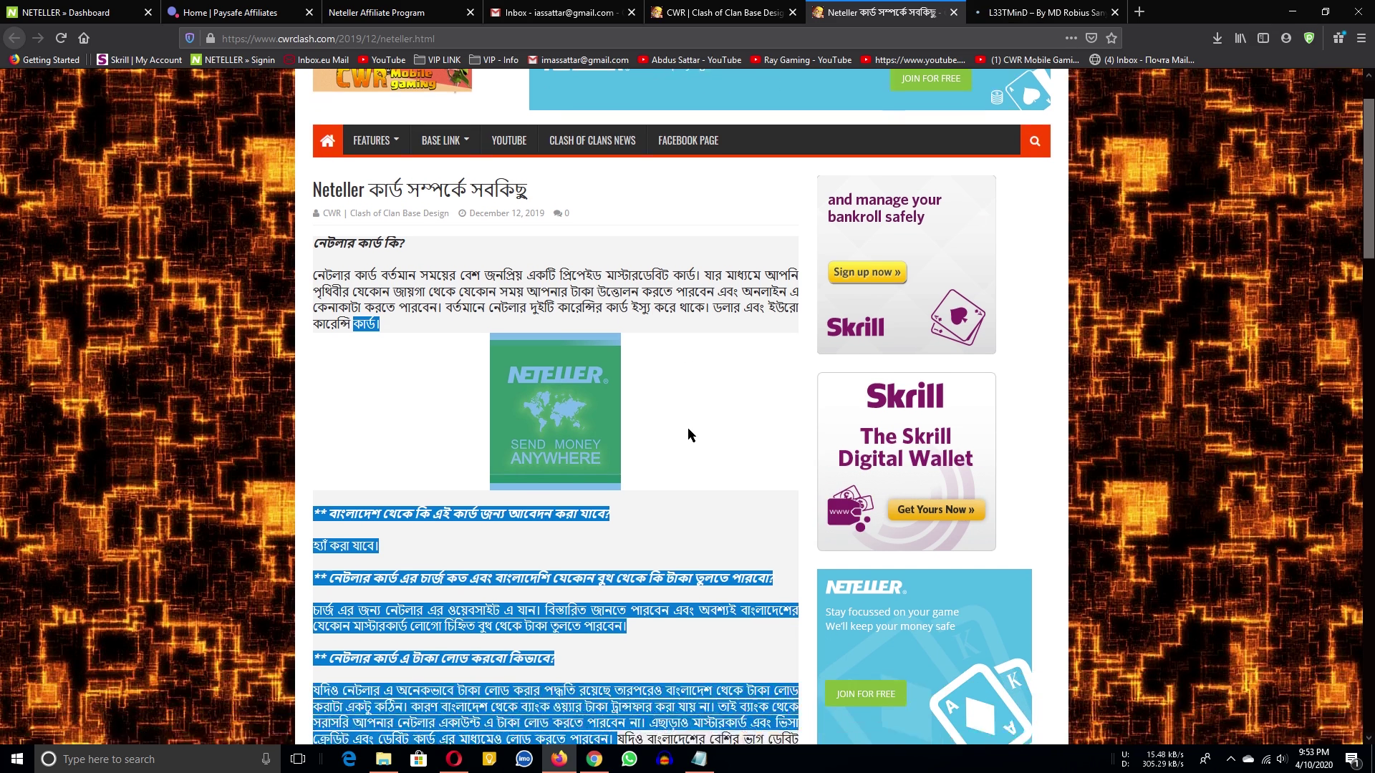
pyautogui.scroll(3, 707, 351)
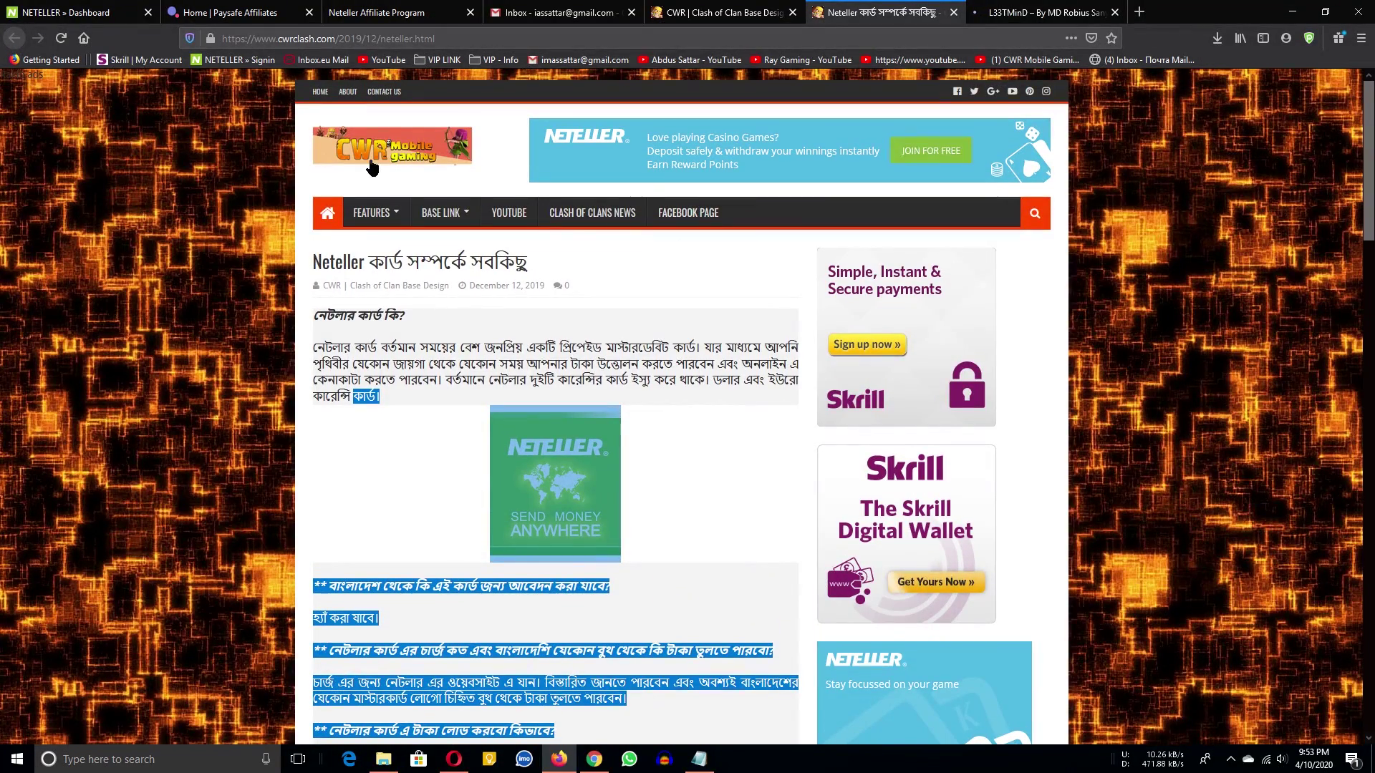
pyautogui.click(340, 213)
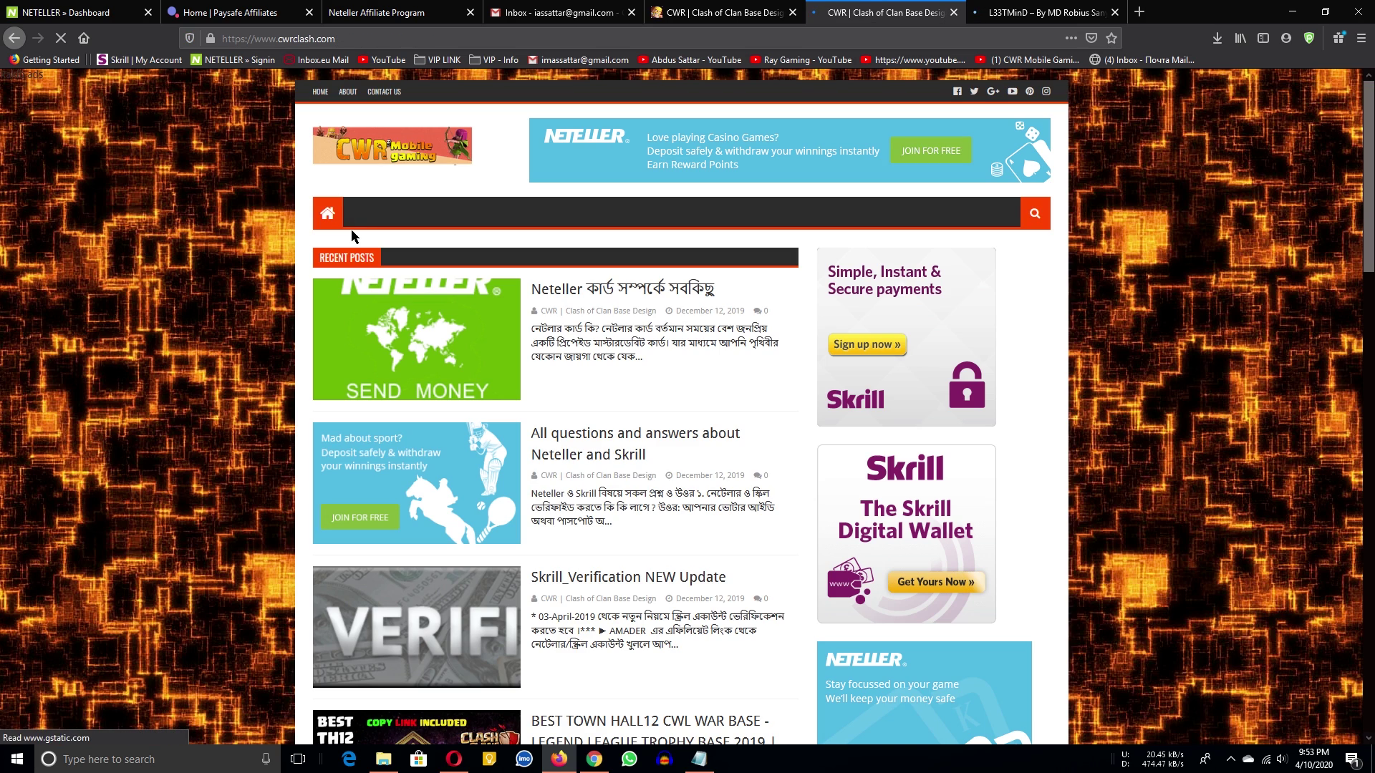
# Browse the L33TMinD site, then return to the NETELLER registration form.
pyautogui.click(1042, 12)
pyautogui.scroll(-3, 1122, 374)
pyautogui.scroll(-8, 1122, 374)
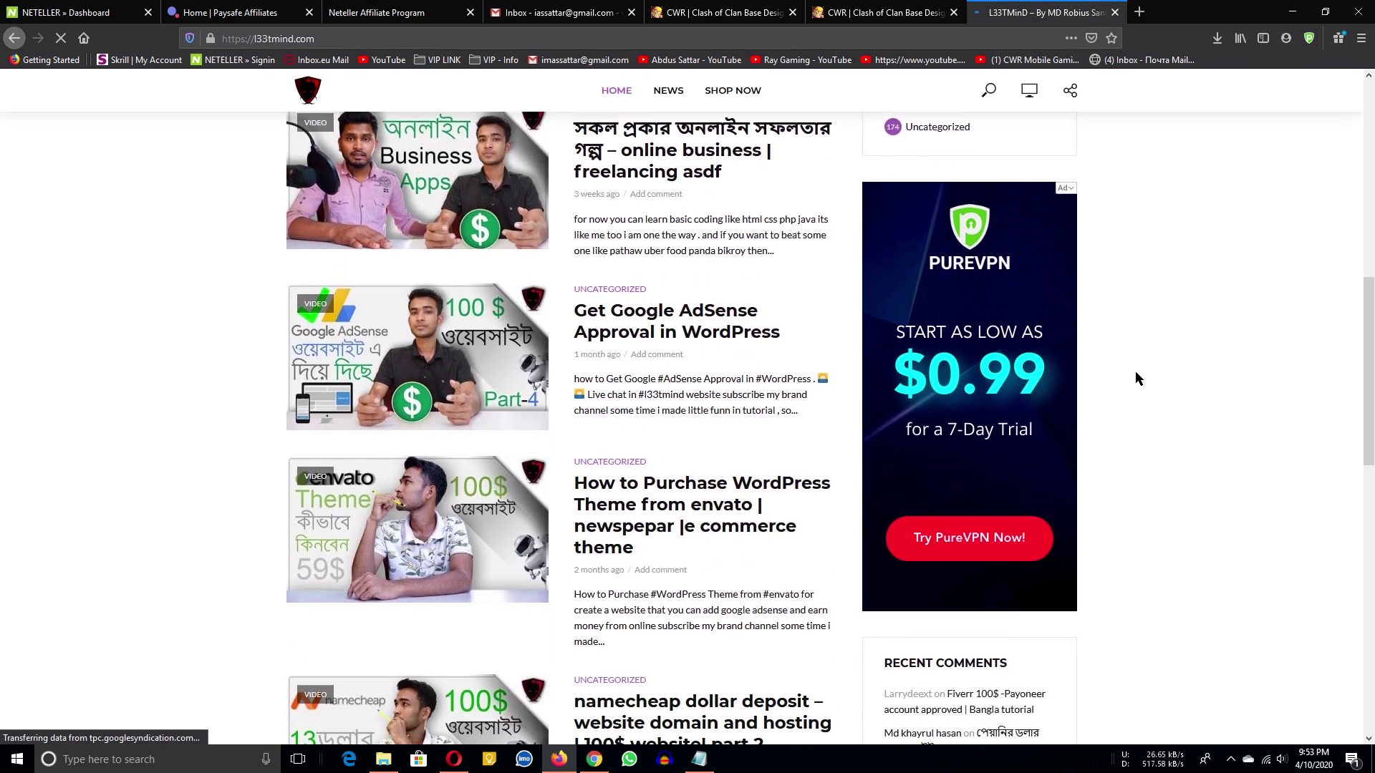
pyautogui.scroll(5, 1076, 473)
pyautogui.scroll(-9, 1061, 338)
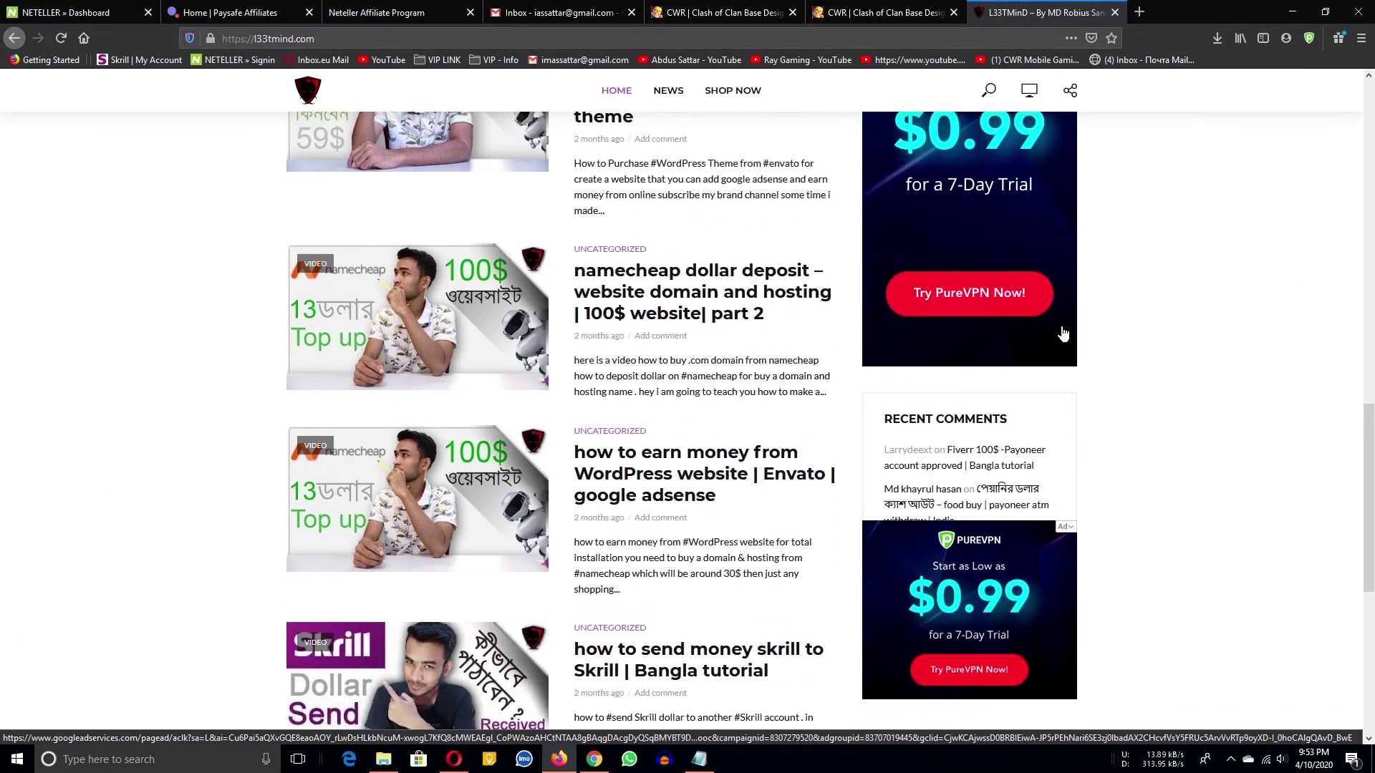
pyautogui.scroll(5, 1059, 331)
pyautogui.click(1072, 146)
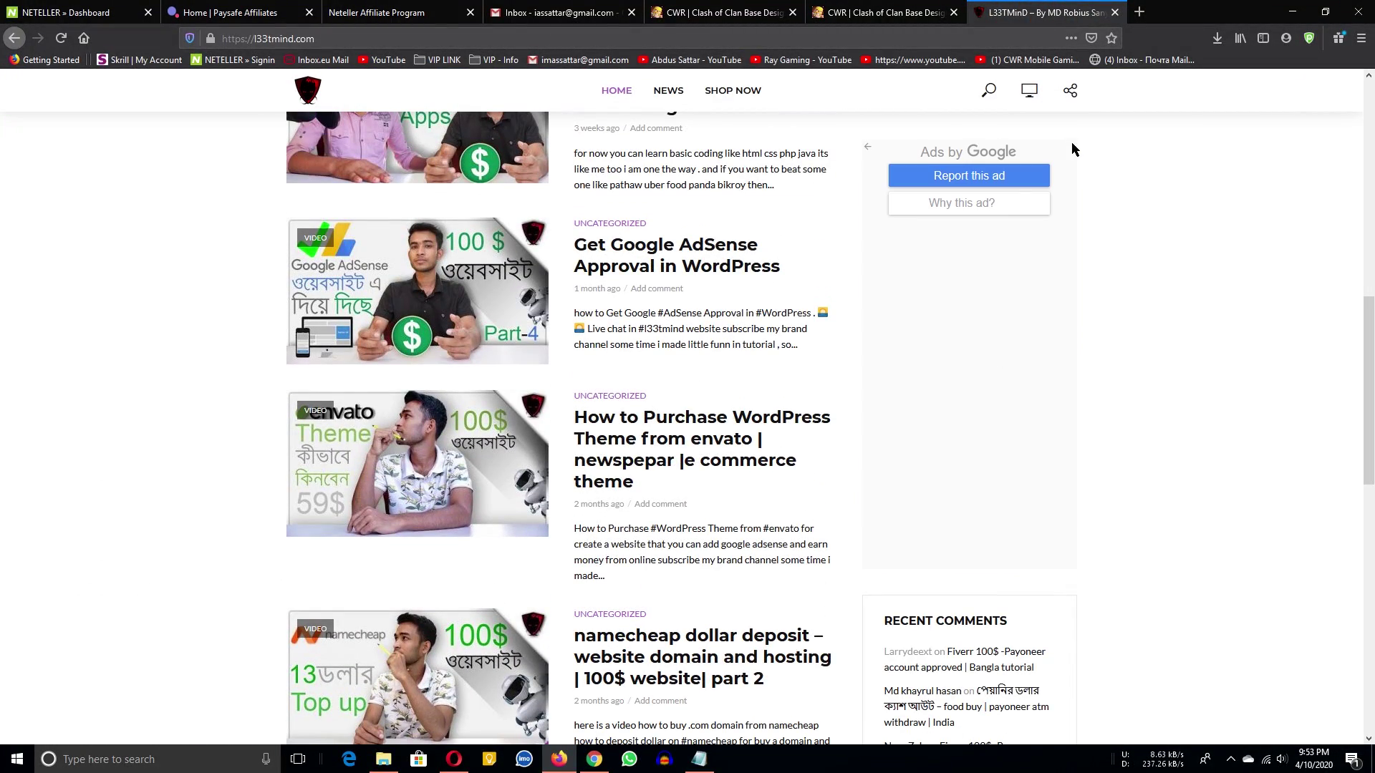
pyautogui.scroll(-5, 767, 306)
pyautogui.scroll(4, 220, 302)
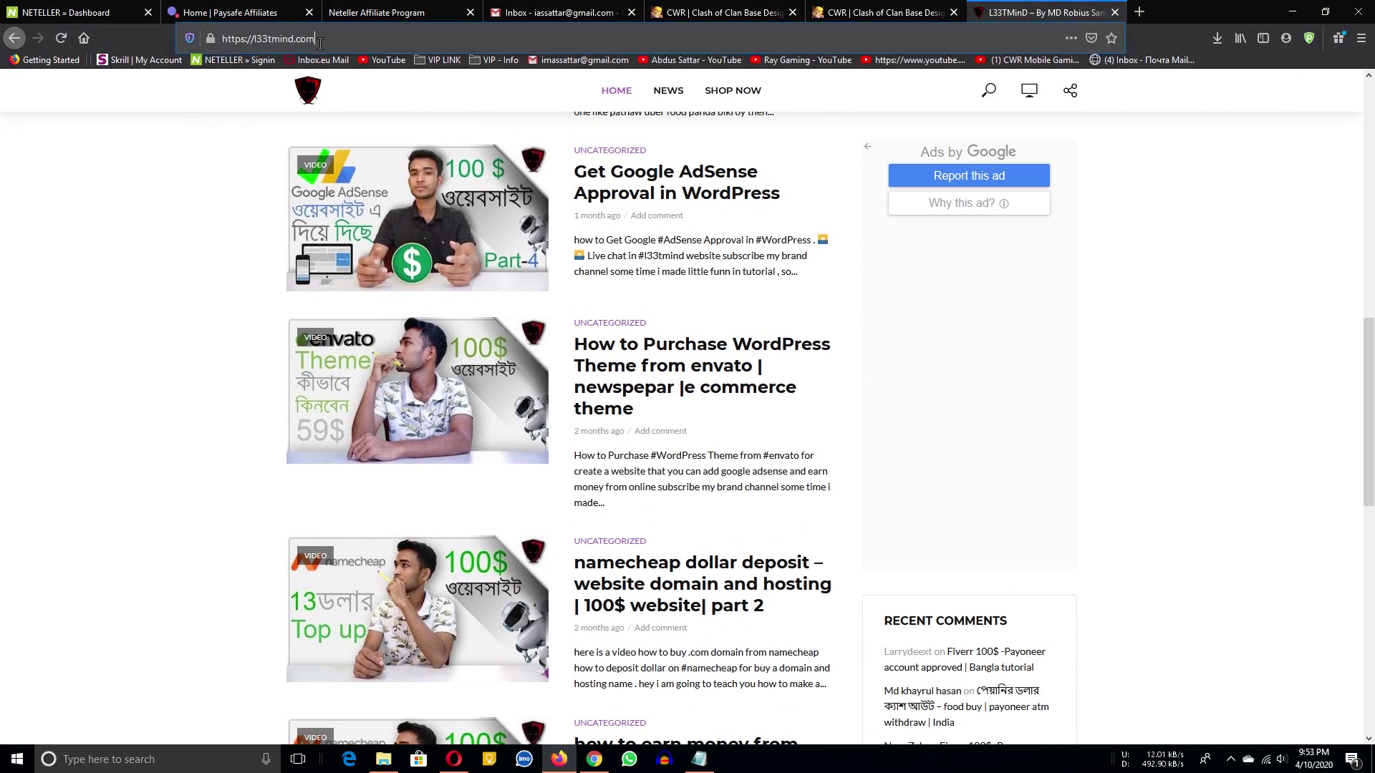
pyautogui.click(315, 40)
pyautogui.click(732, 8)
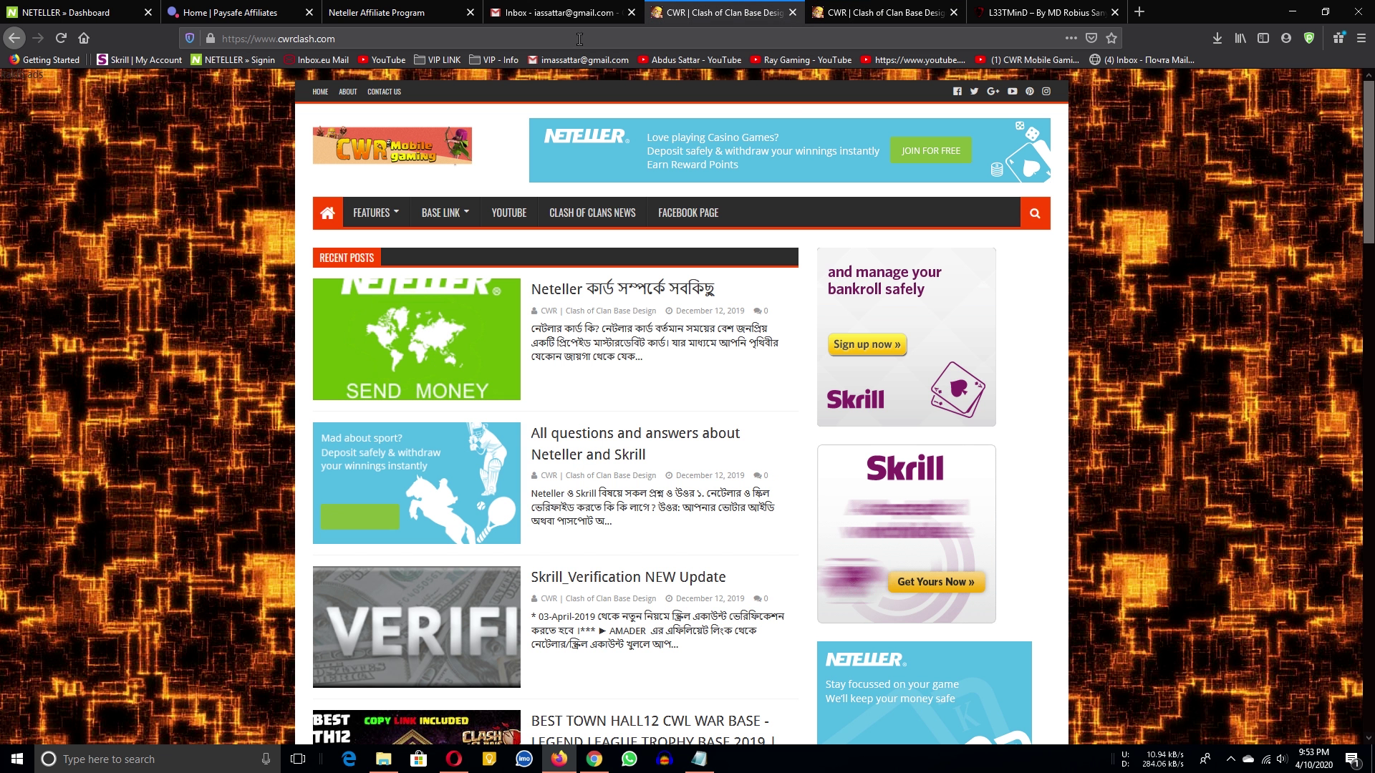
pyautogui.click(387, 13)
pyautogui.click(607, 364)
pyautogui.click(597, 328)
pyautogui.write('https://l33tmind.com/')
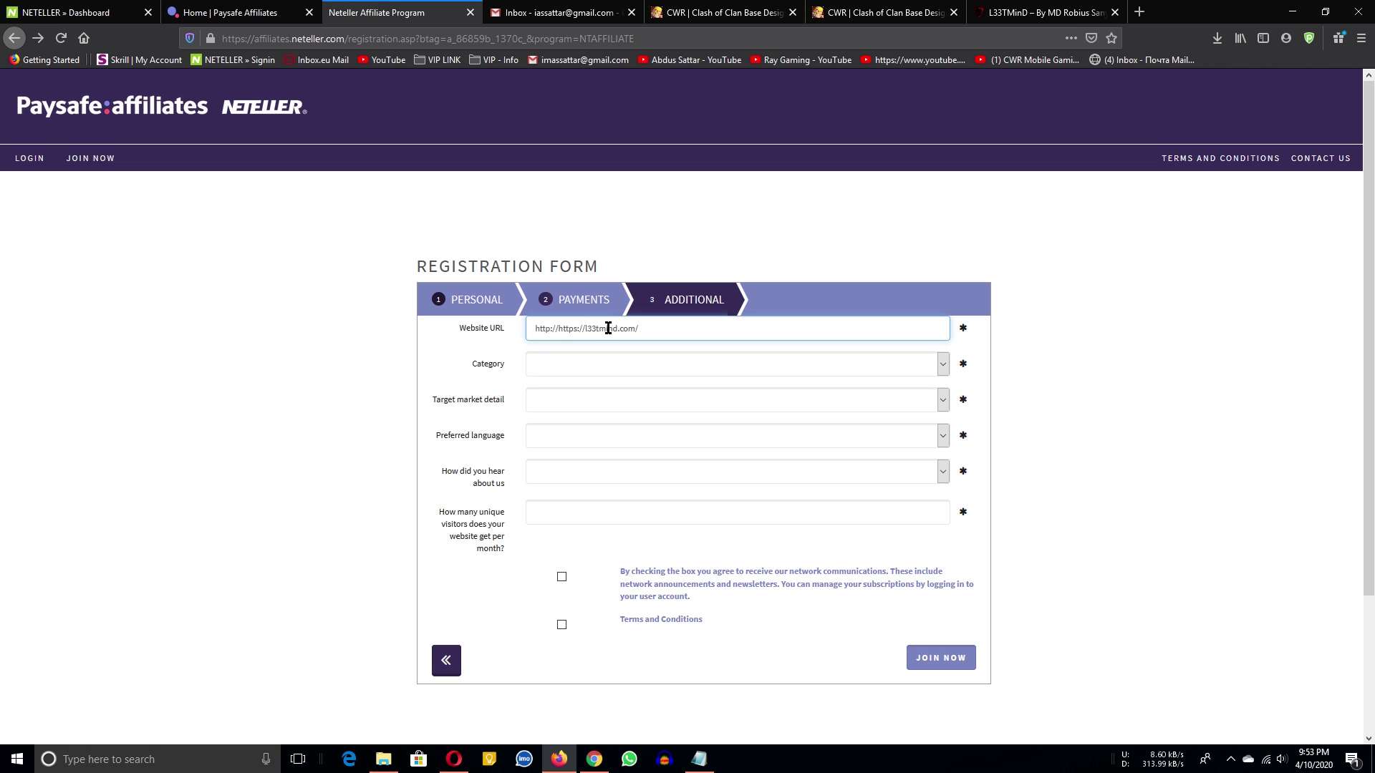
pyautogui.hotkey('ctrl', 'a')
pyautogui.write('https://l33tmind.com/')
# Choose News & information as the website category.
pyautogui.click(790, 384)
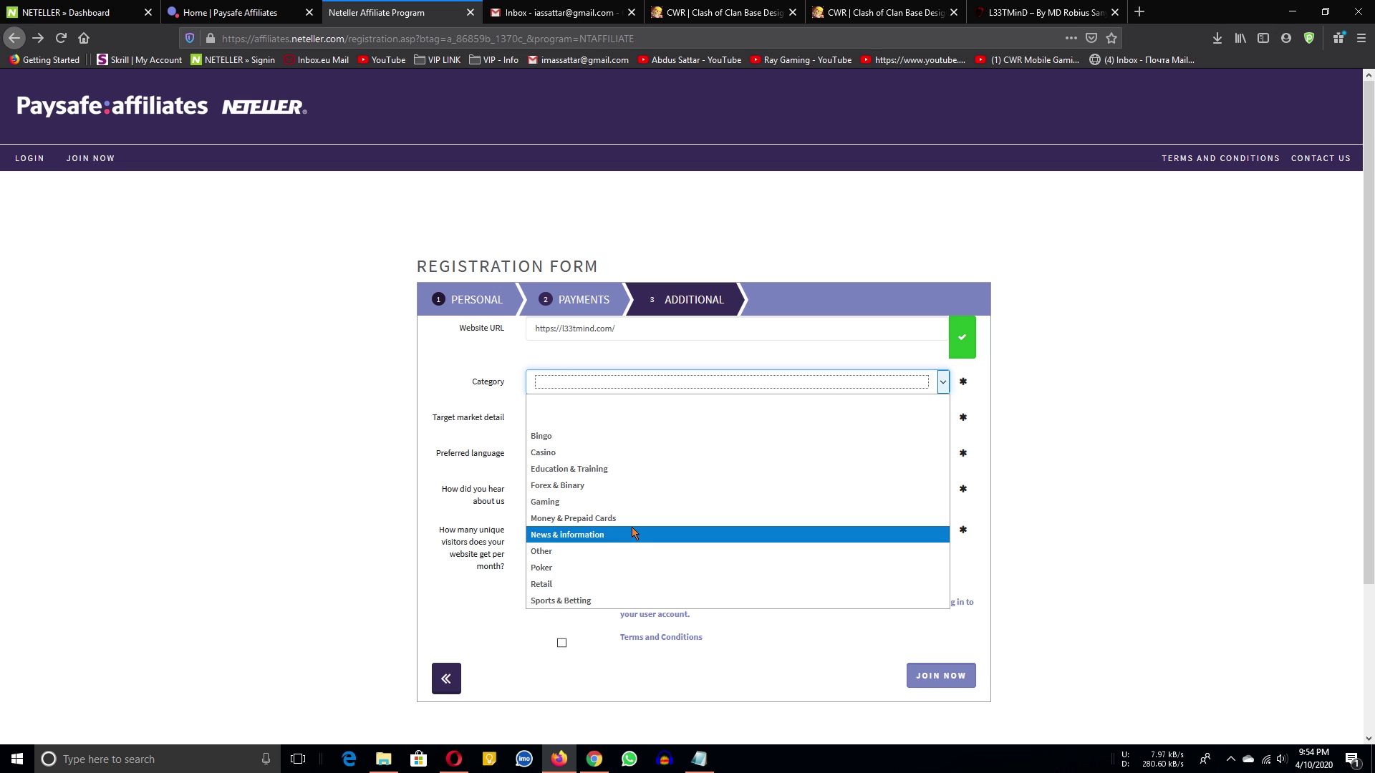
pyautogui.click(598, 535)
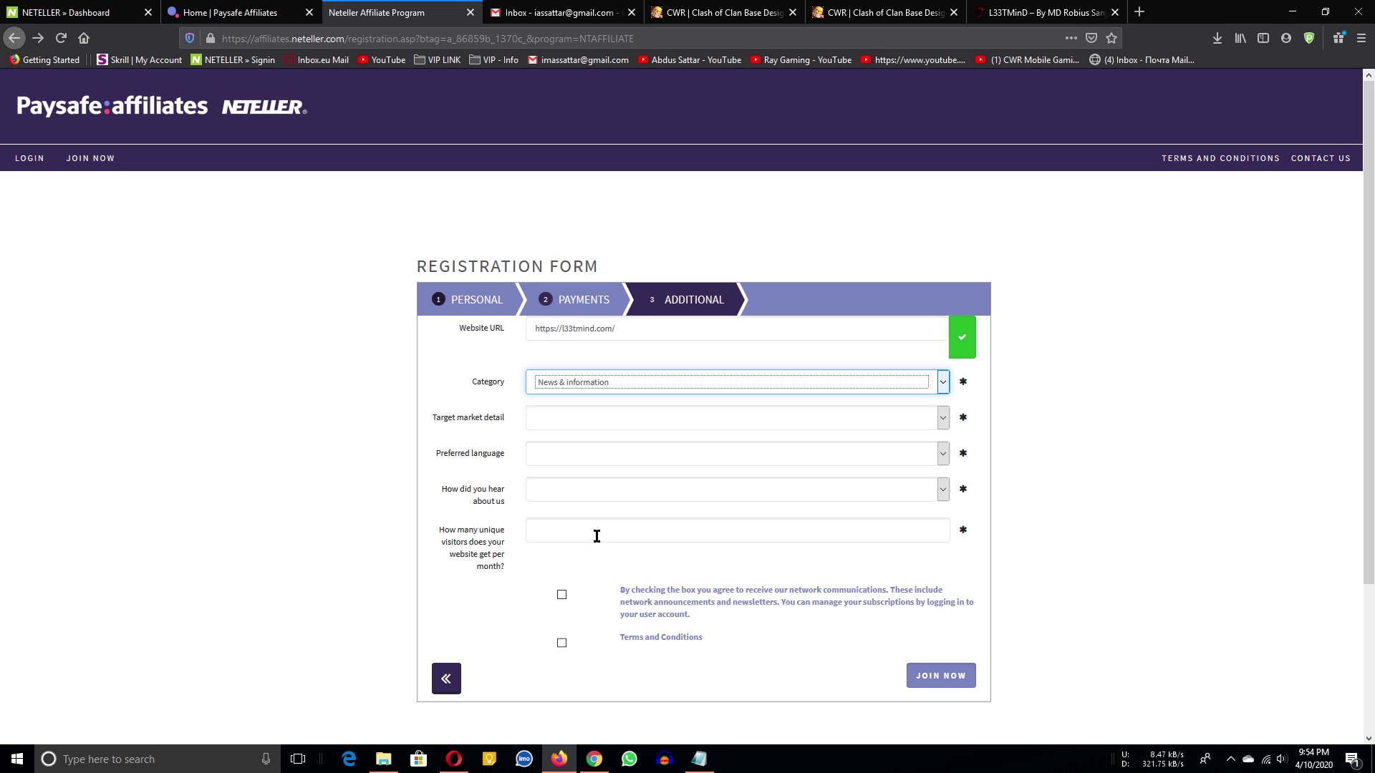
pyautogui.click(979, 363)
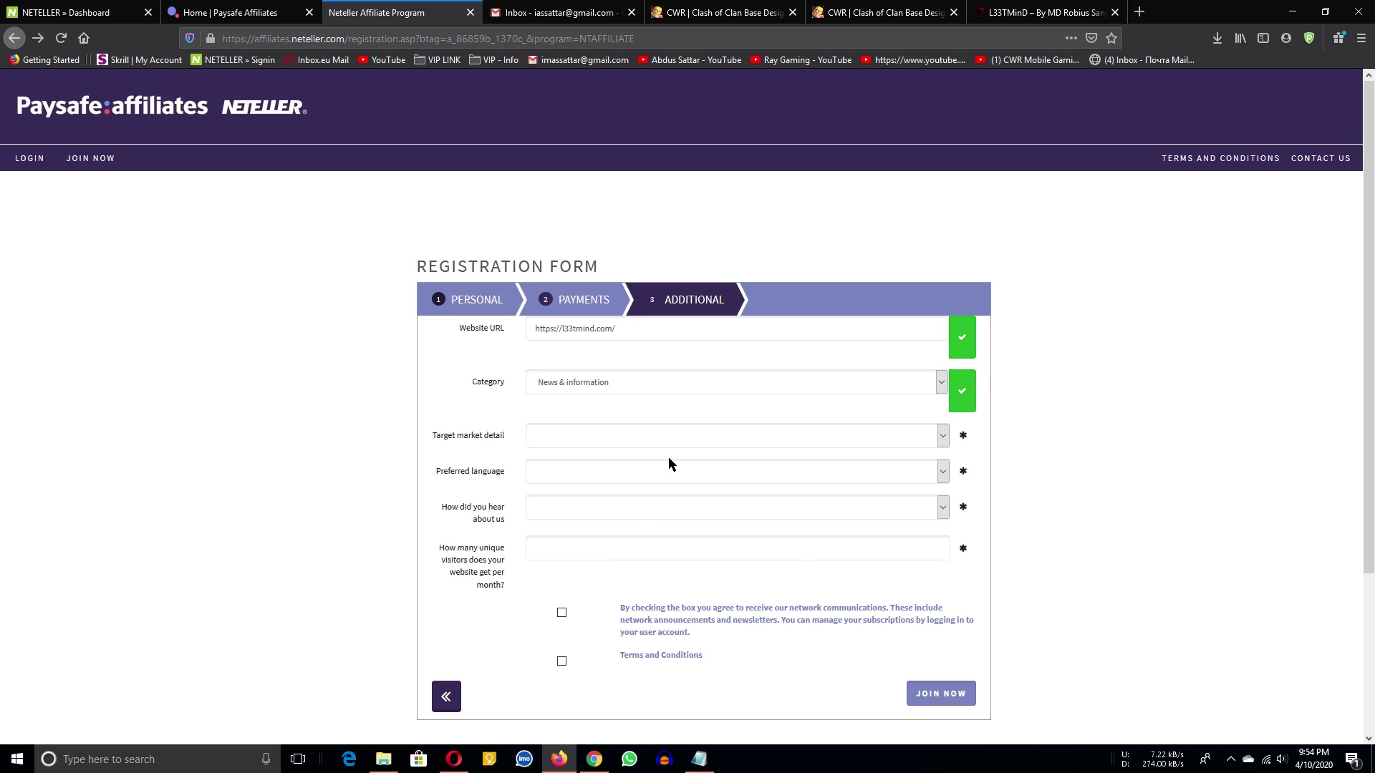
pyautogui.click(590, 437)
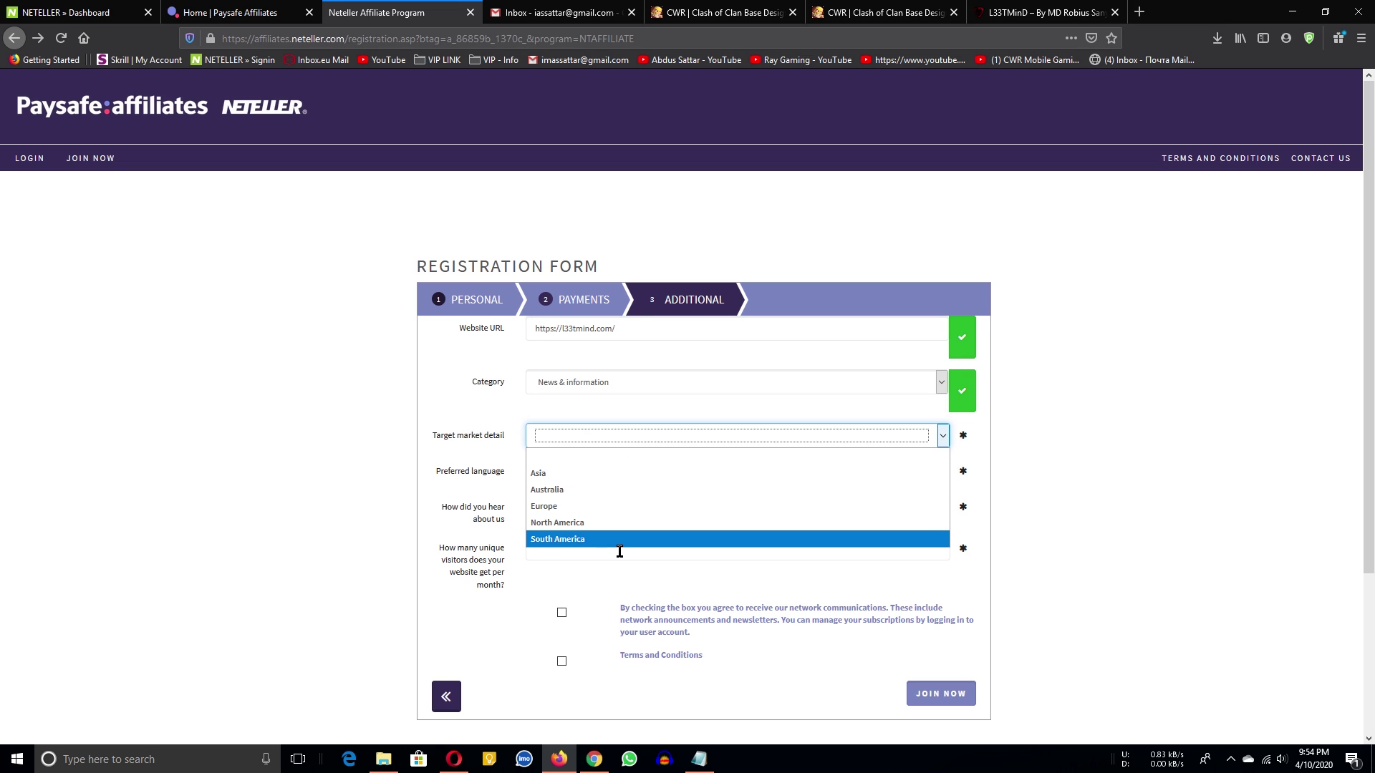
# Set target market to Asia, preferred language to English, and referral source to Referred by affiliate.
pyautogui.click(542, 476)
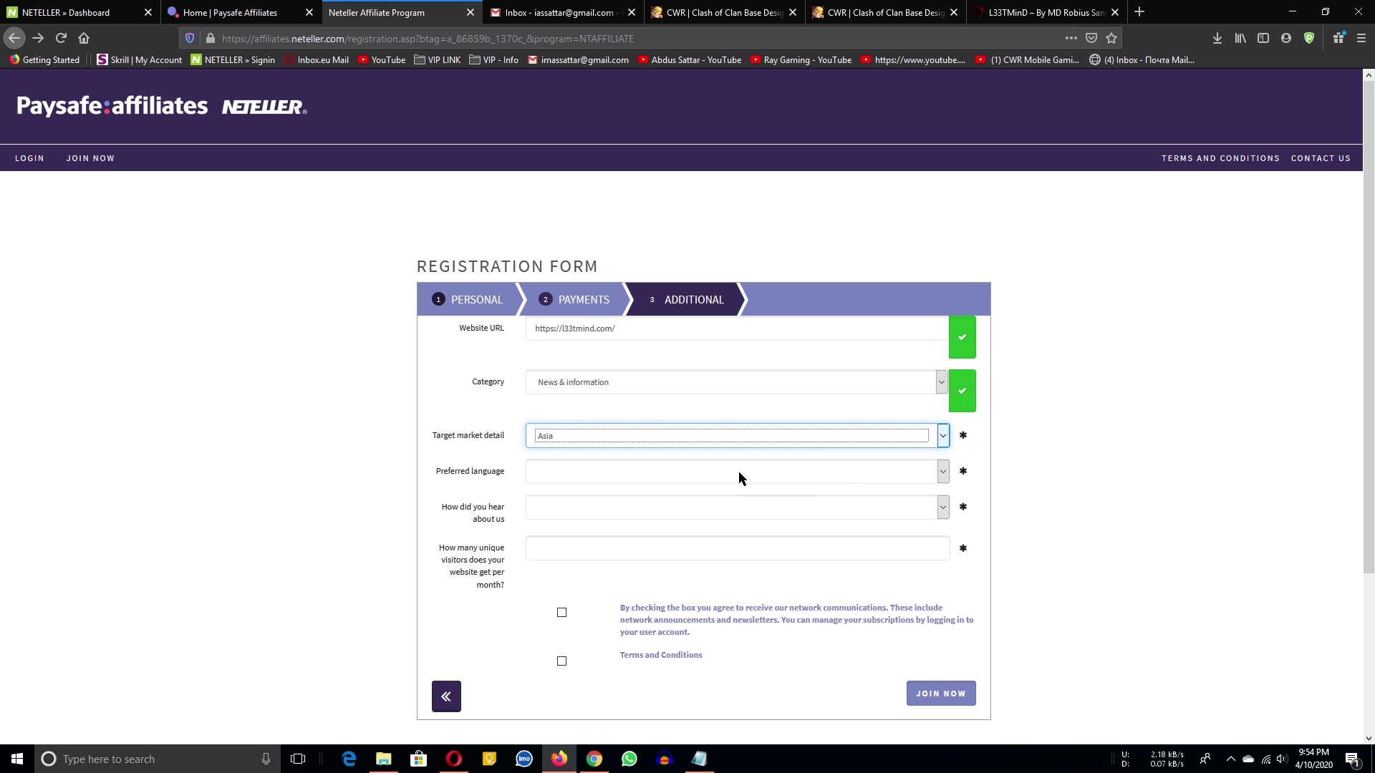
pyautogui.click(596, 470)
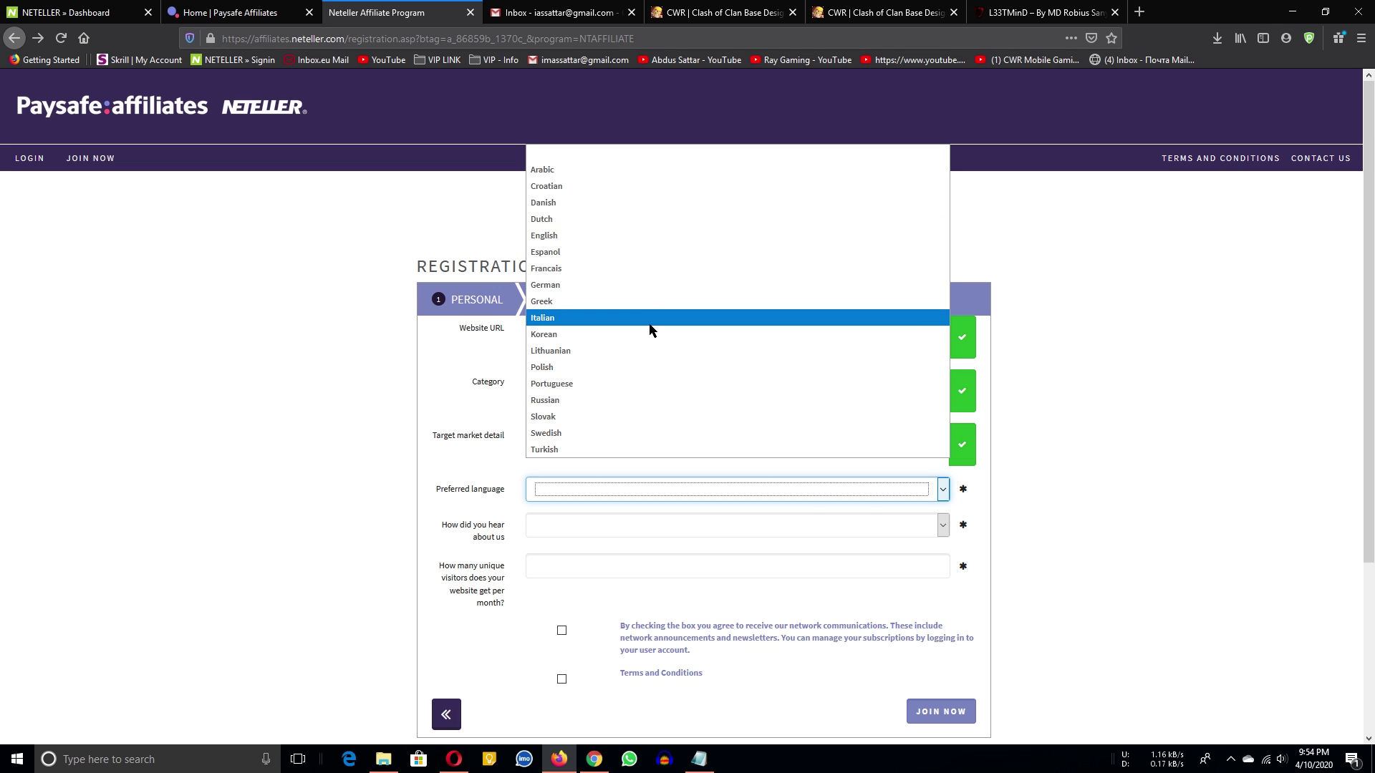
pyautogui.click(605, 235)
pyautogui.scroll(-2, 740, 530)
pyautogui.click(578, 399)
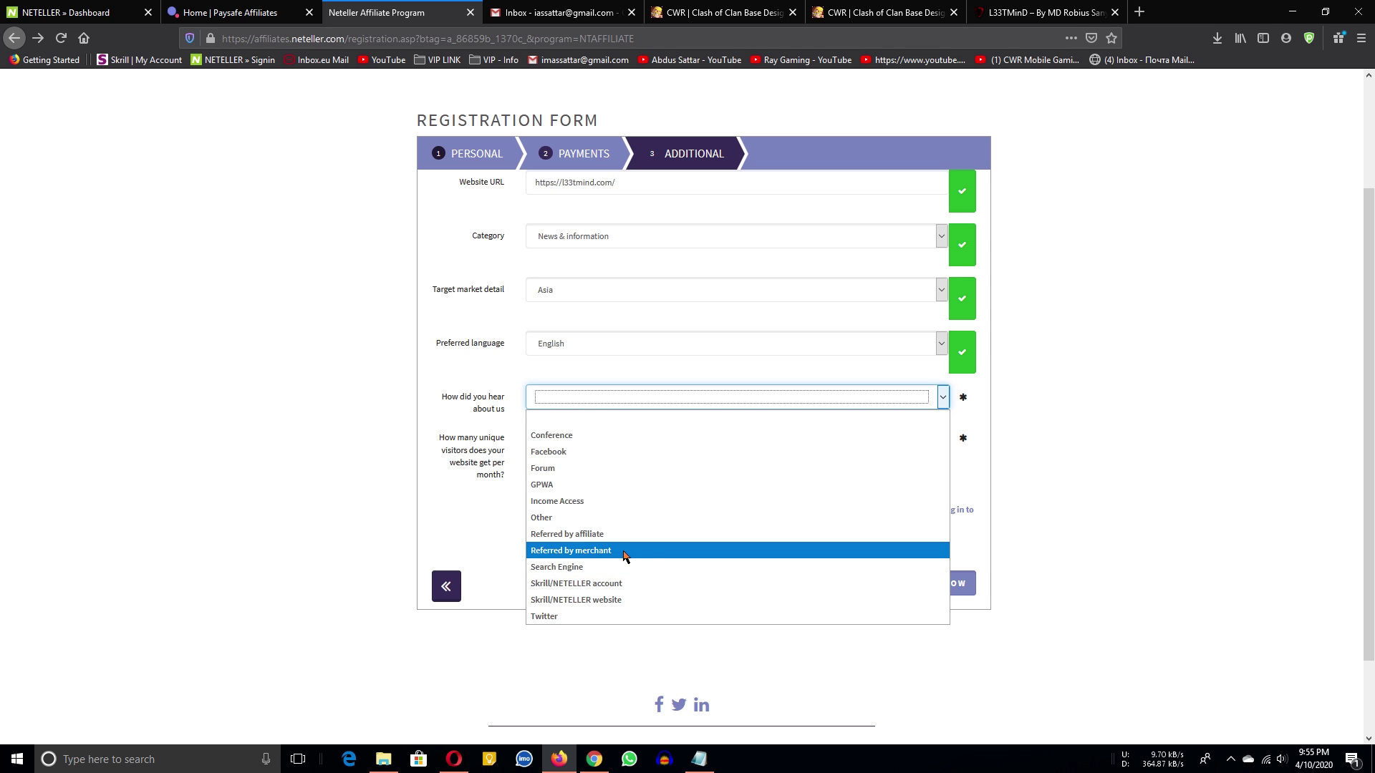
pyautogui.click(573, 534)
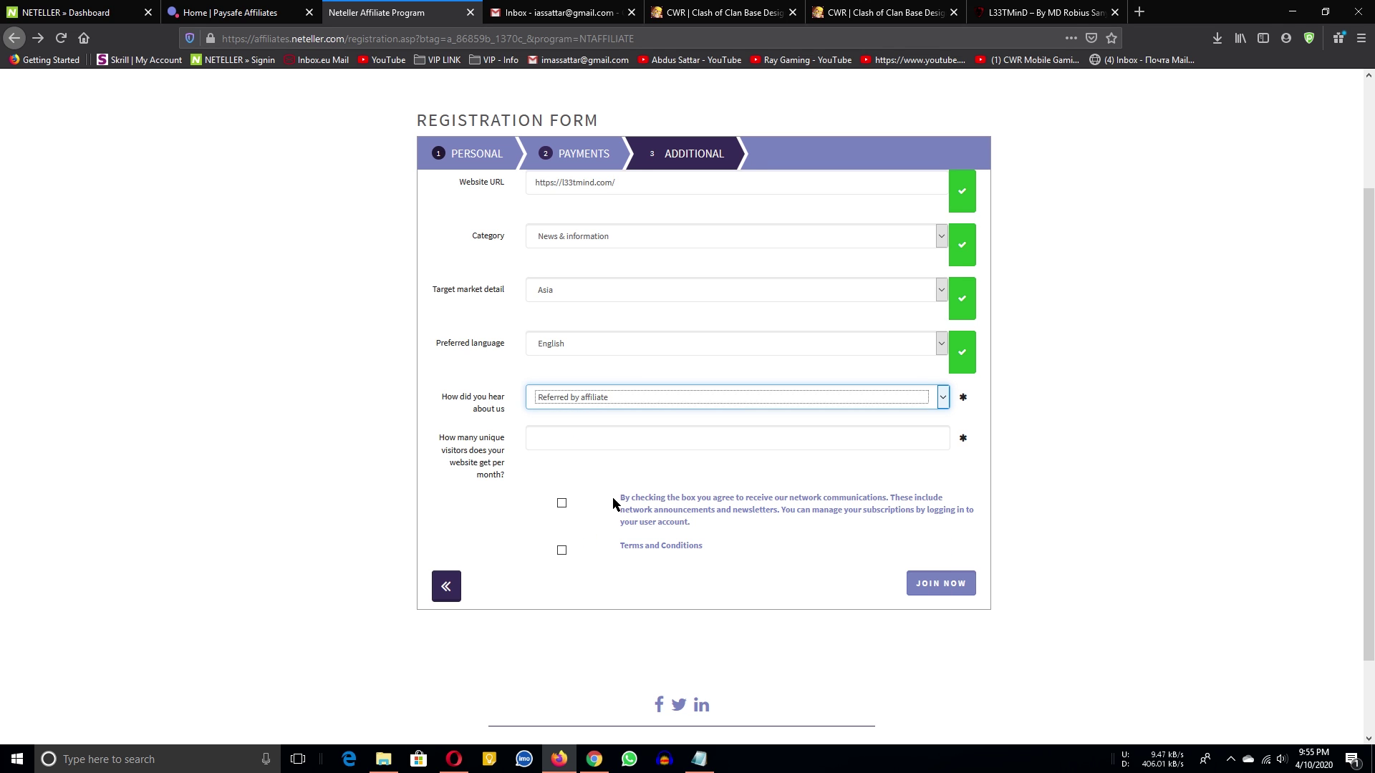
pyautogui.click(788, 399)
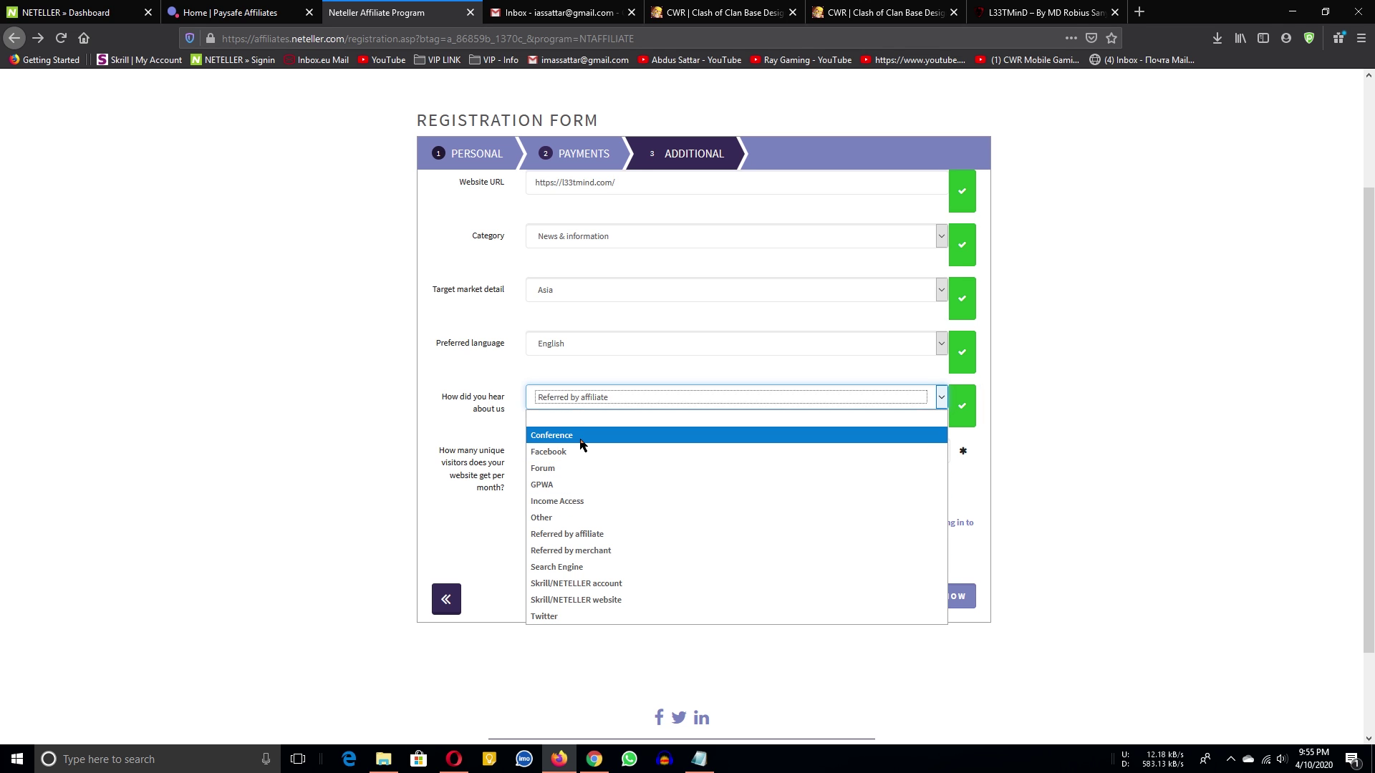
pyautogui.click(478, 487)
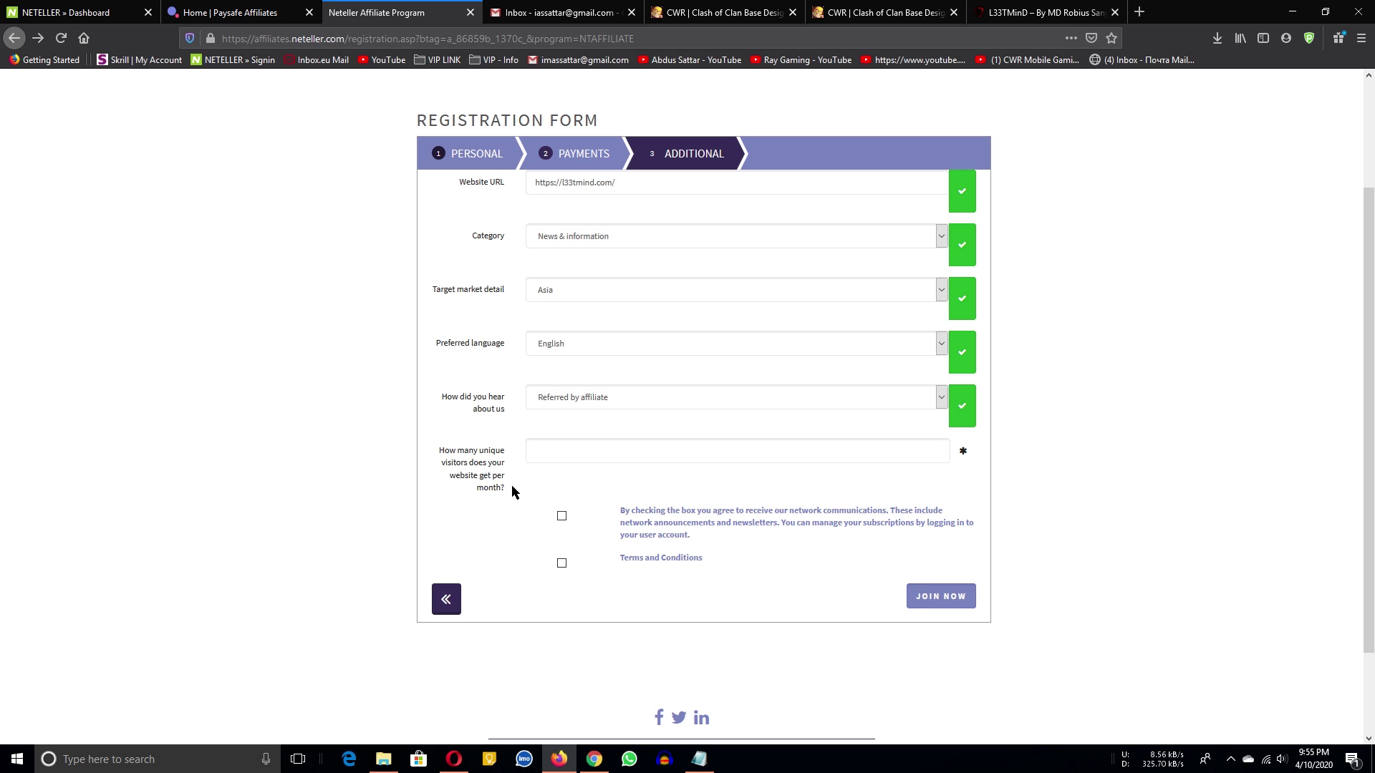
# Enter 500 monthly unique visitors and accept the Terms and Conditions.
pyautogui.click(605, 447)
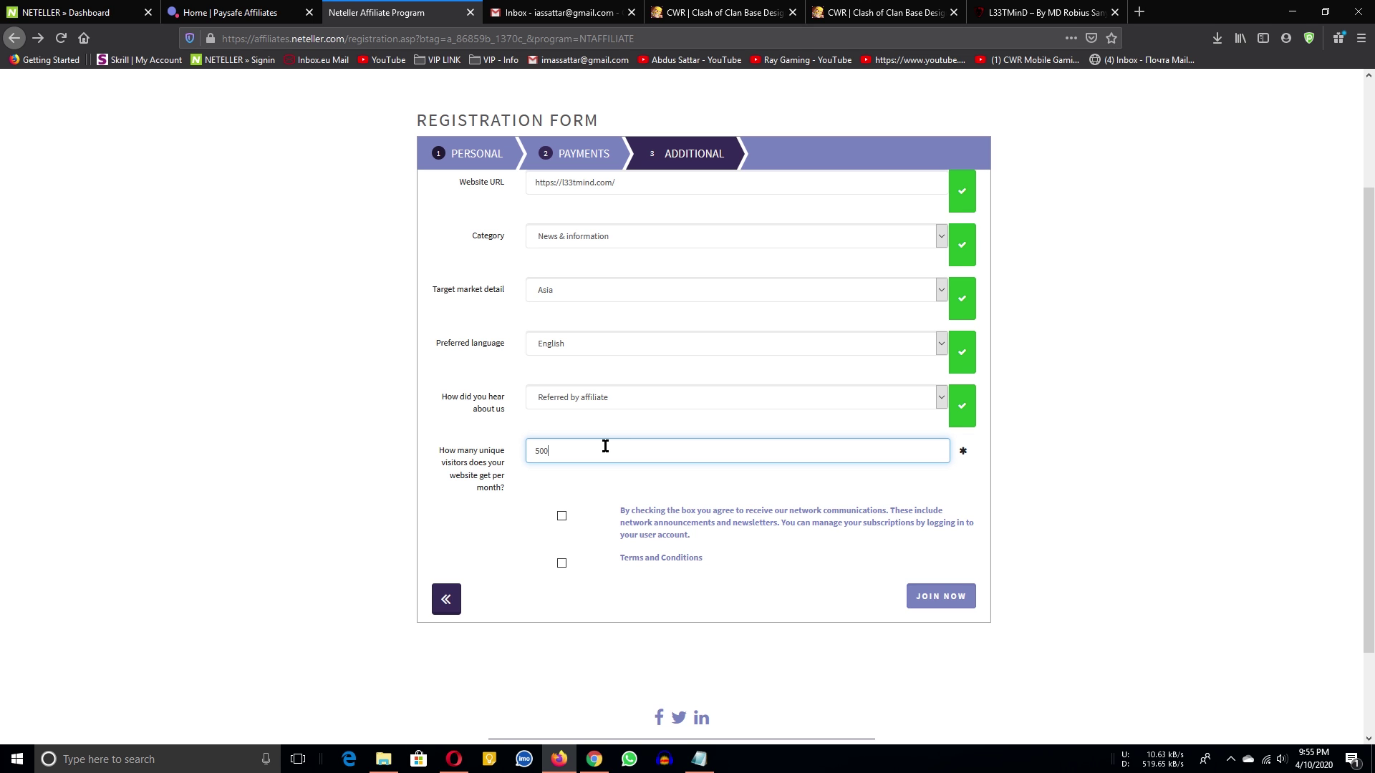
pyautogui.click(1244, 449)
pyautogui.click(1046, 13)
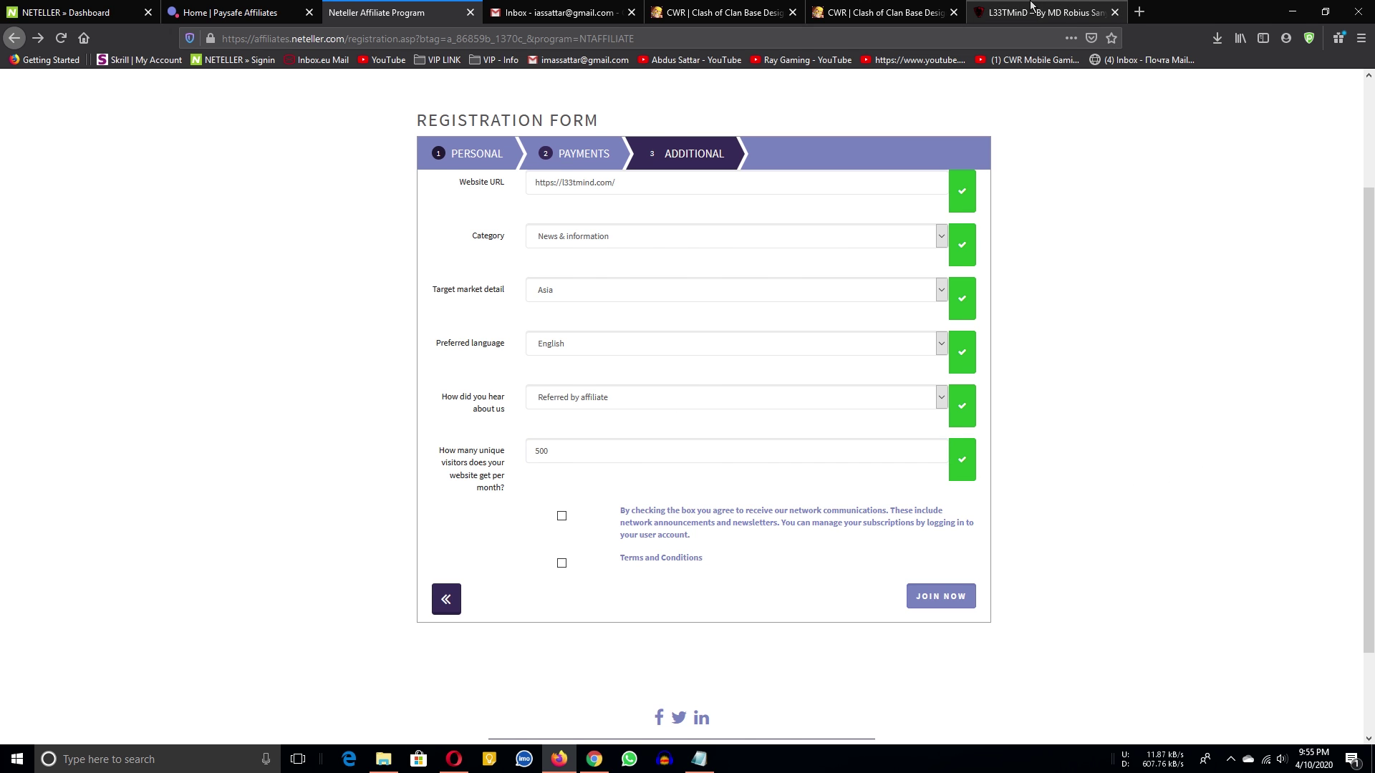
pyautogui.scroll(-10, 654, 493)
pyautogui.scroll(14, 653, 493)
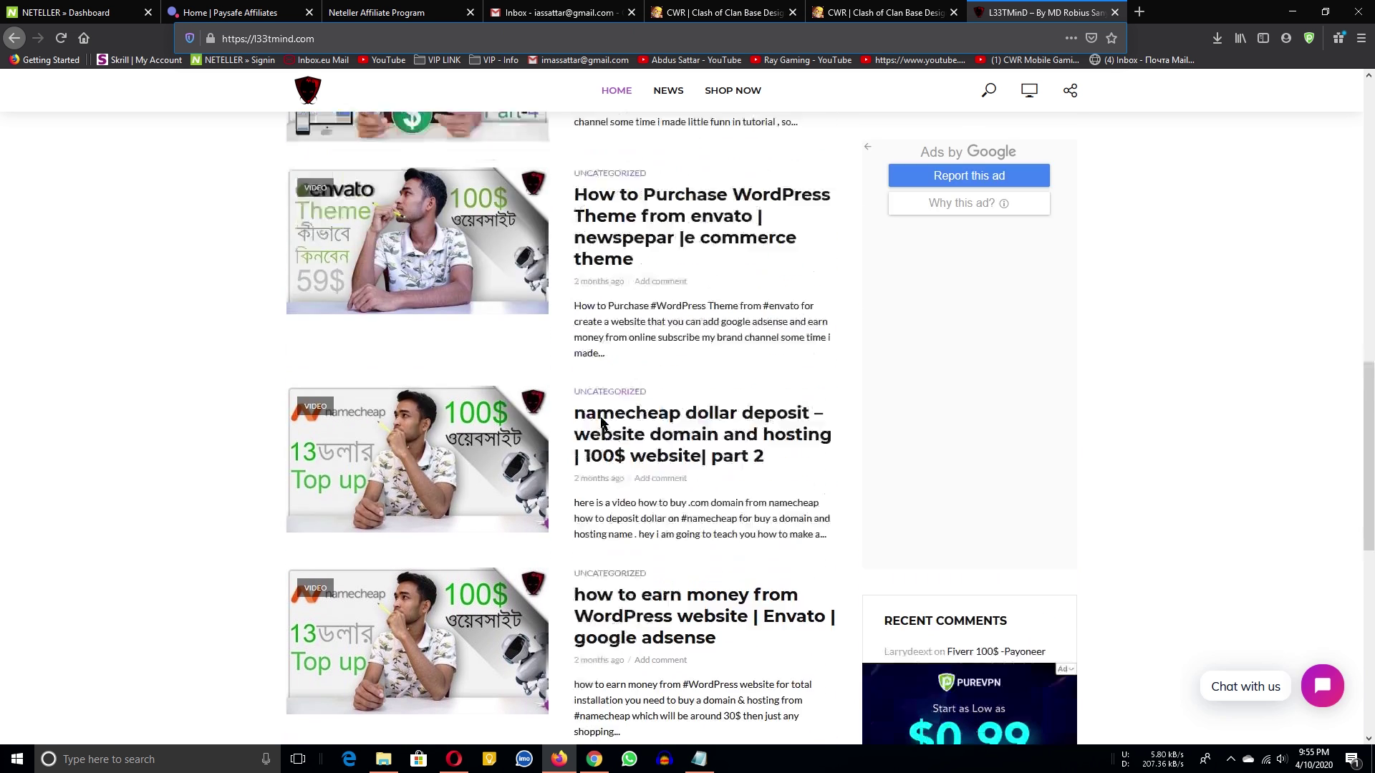
pyautogui.hotkey('ctrl', 'Tab')
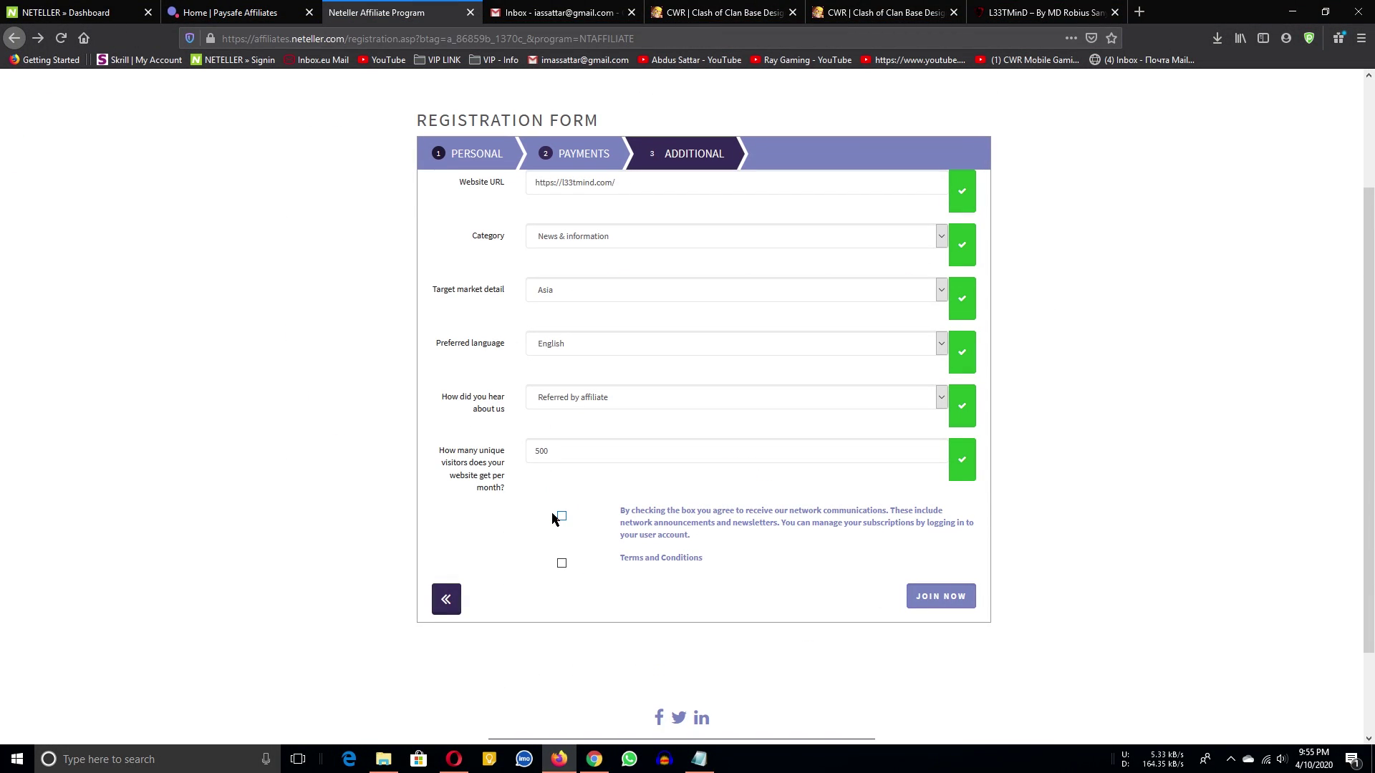
pyautogui.click(561, 565)
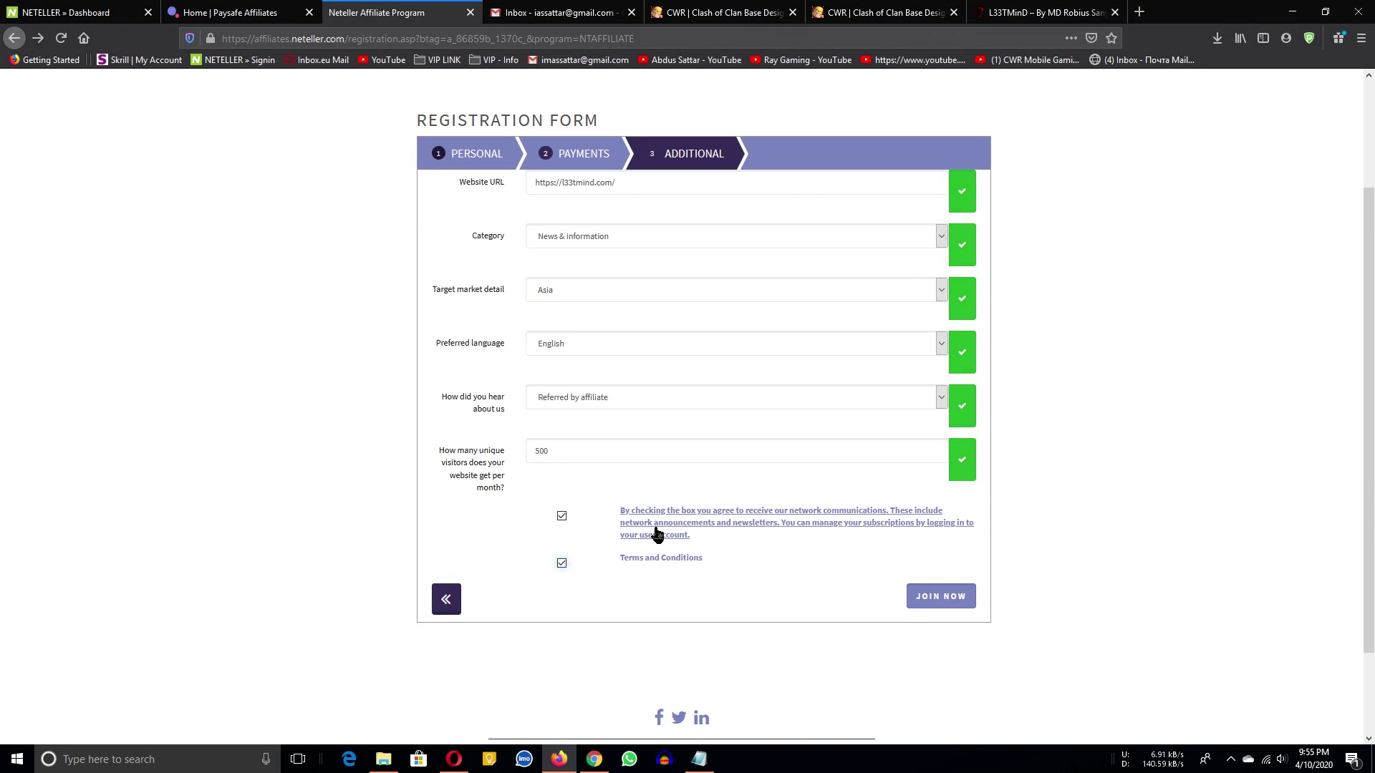
# Submit the application with Join Now, let Firefox save the login, and save the notes file.
pyautogui.click(932, 606)
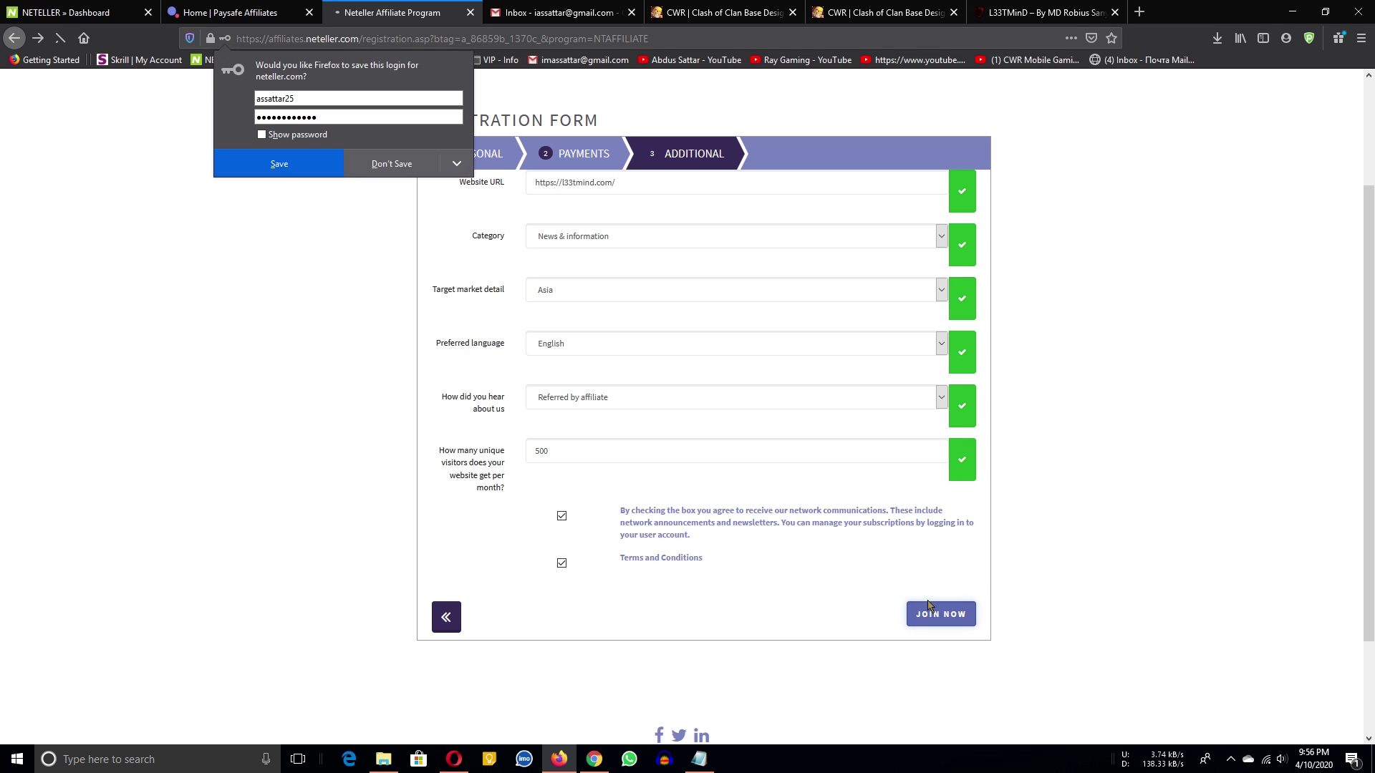
pyautogui.click(290, 162)
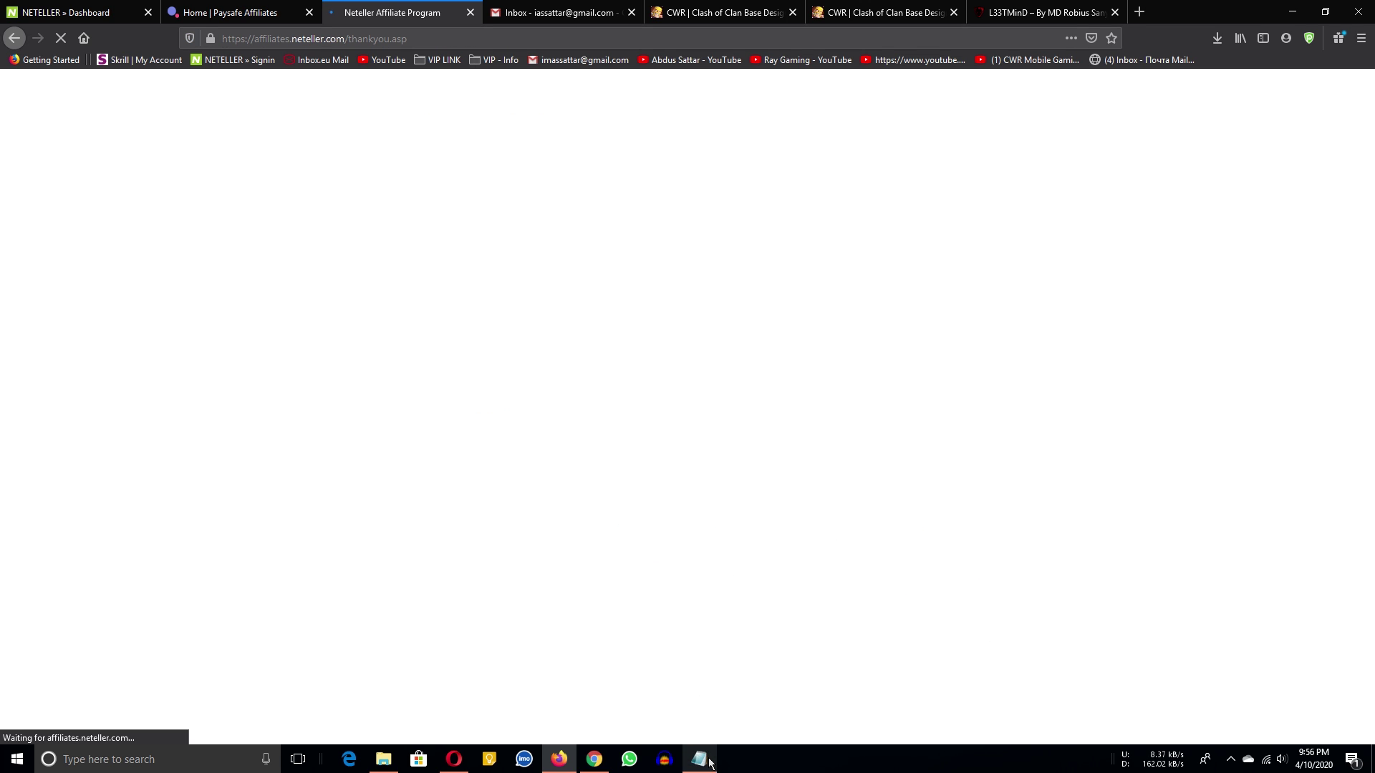
pyautogui.click(699, 759)
pyautogui.click(1091, 445)
pyautogui.click(982, 248)
pyautogui.click(1003, 296)
# Review the thank-you page and highlight the Paysafe sender address.
pyautogui.moveTo(321, 332); pyautogui.dragTo(315, 332)
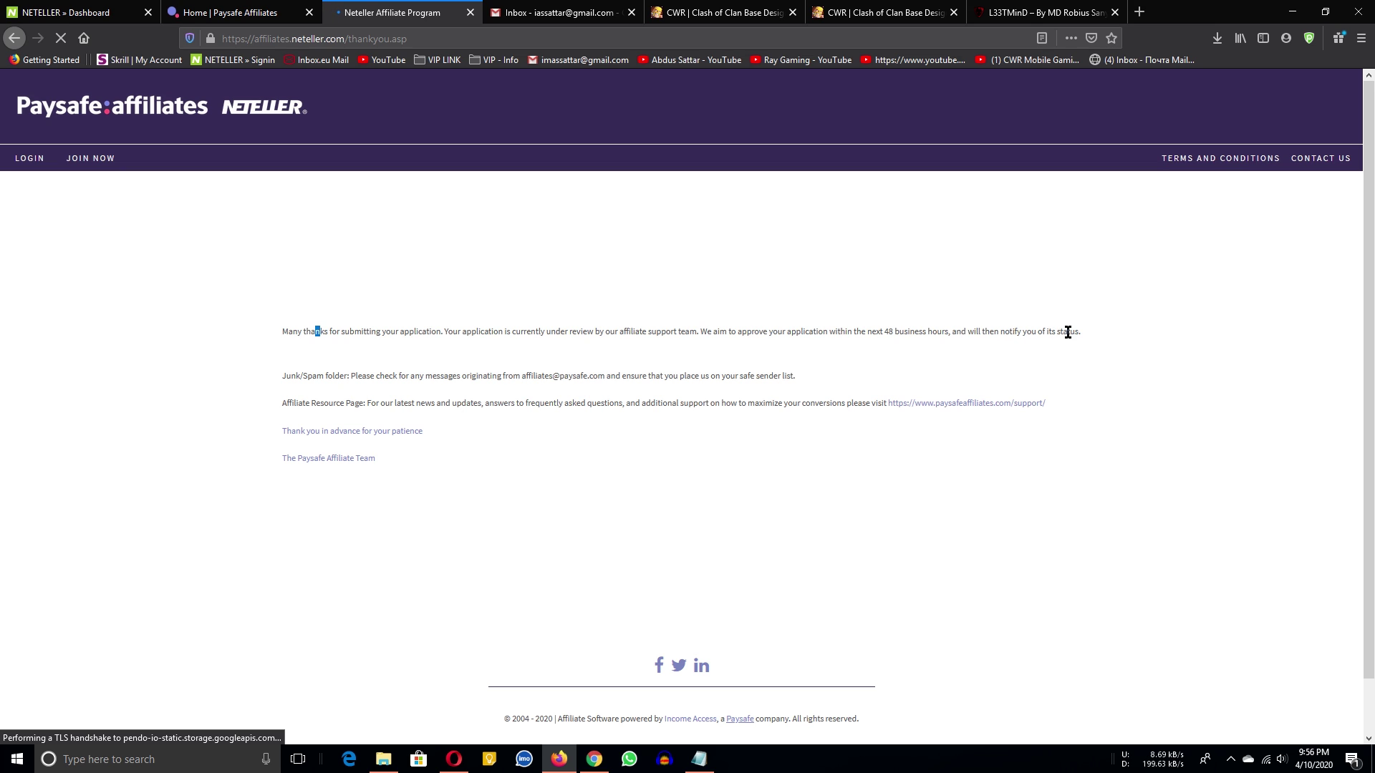
pyautogui.click(513, 298)
pyautogui.moveTo(525, 378); pyautogui.dragTo(605, 375)
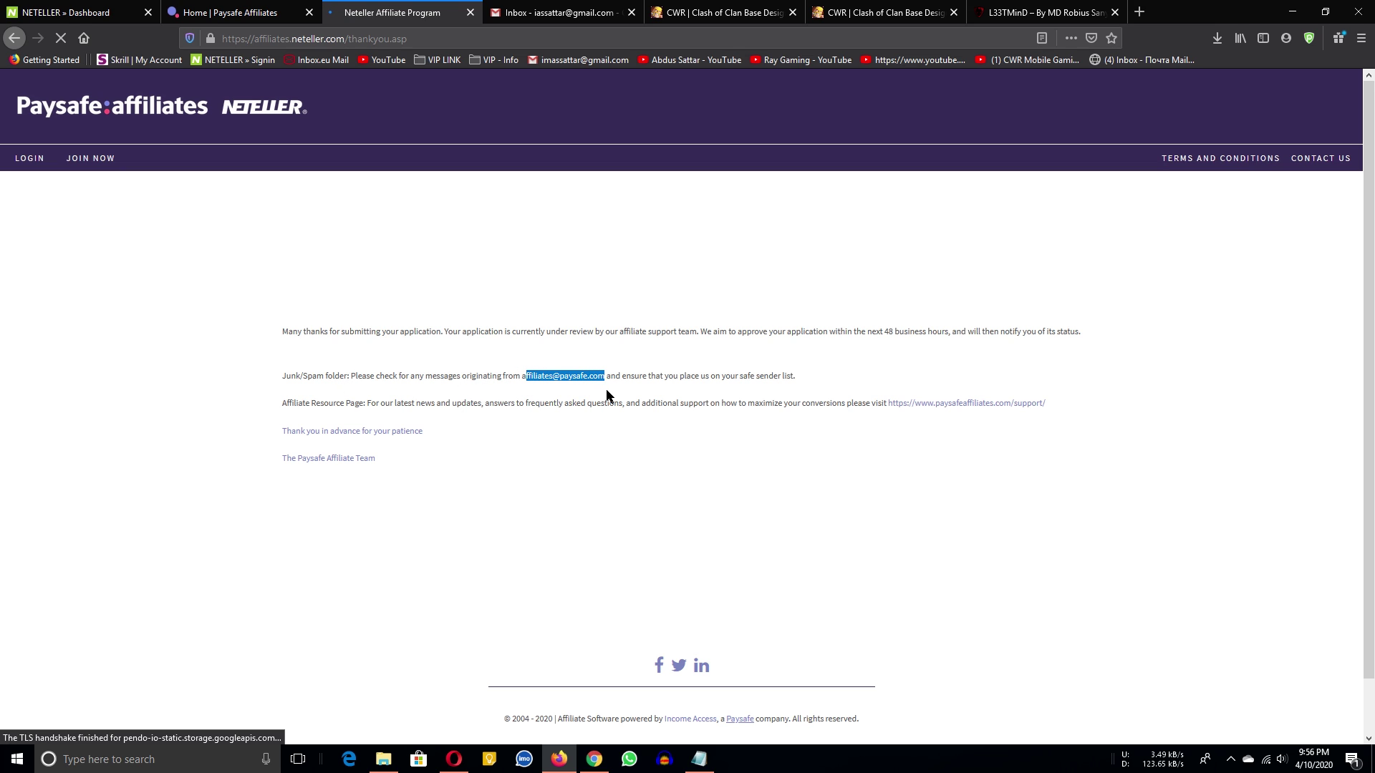
pyautogui.click(561, 375)
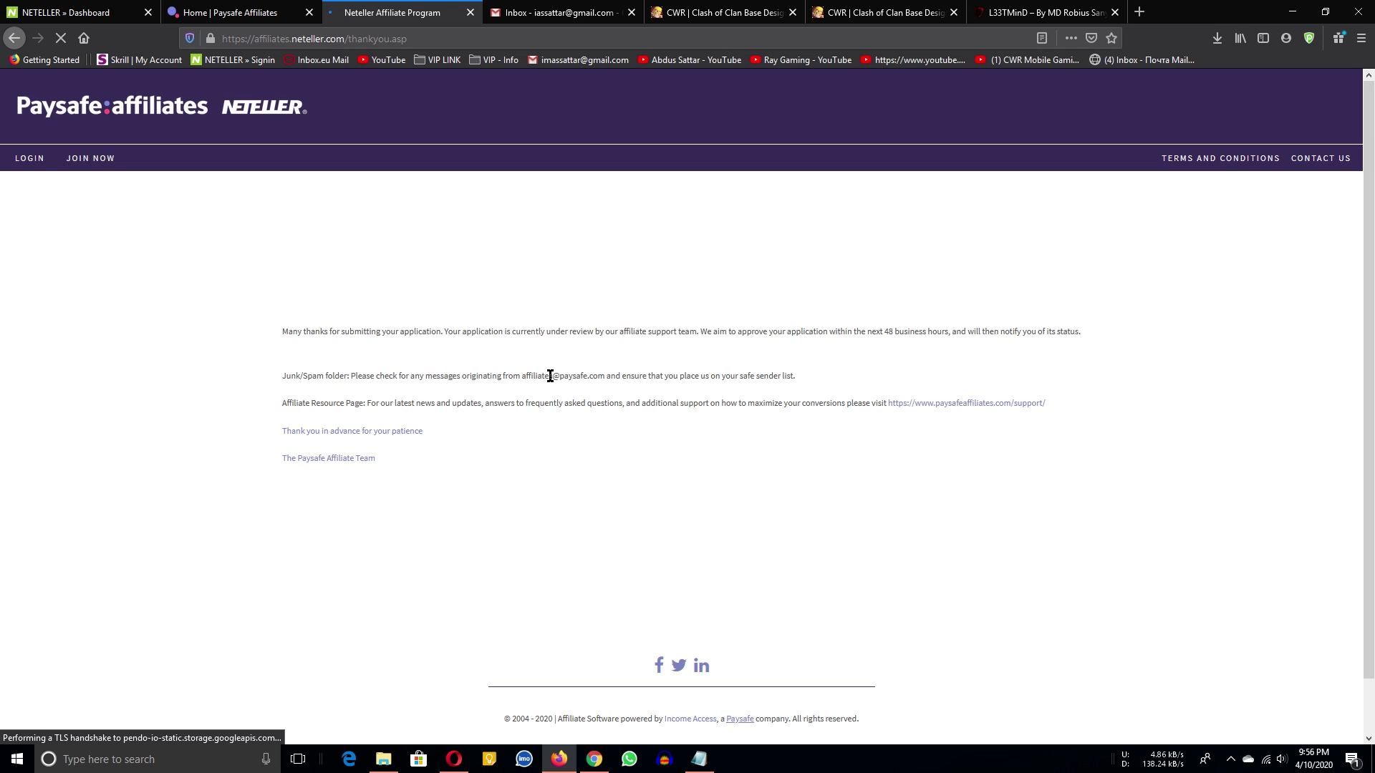
pyautogui.moveTo(520, 375); pyautogui.dragTo(596, 378)
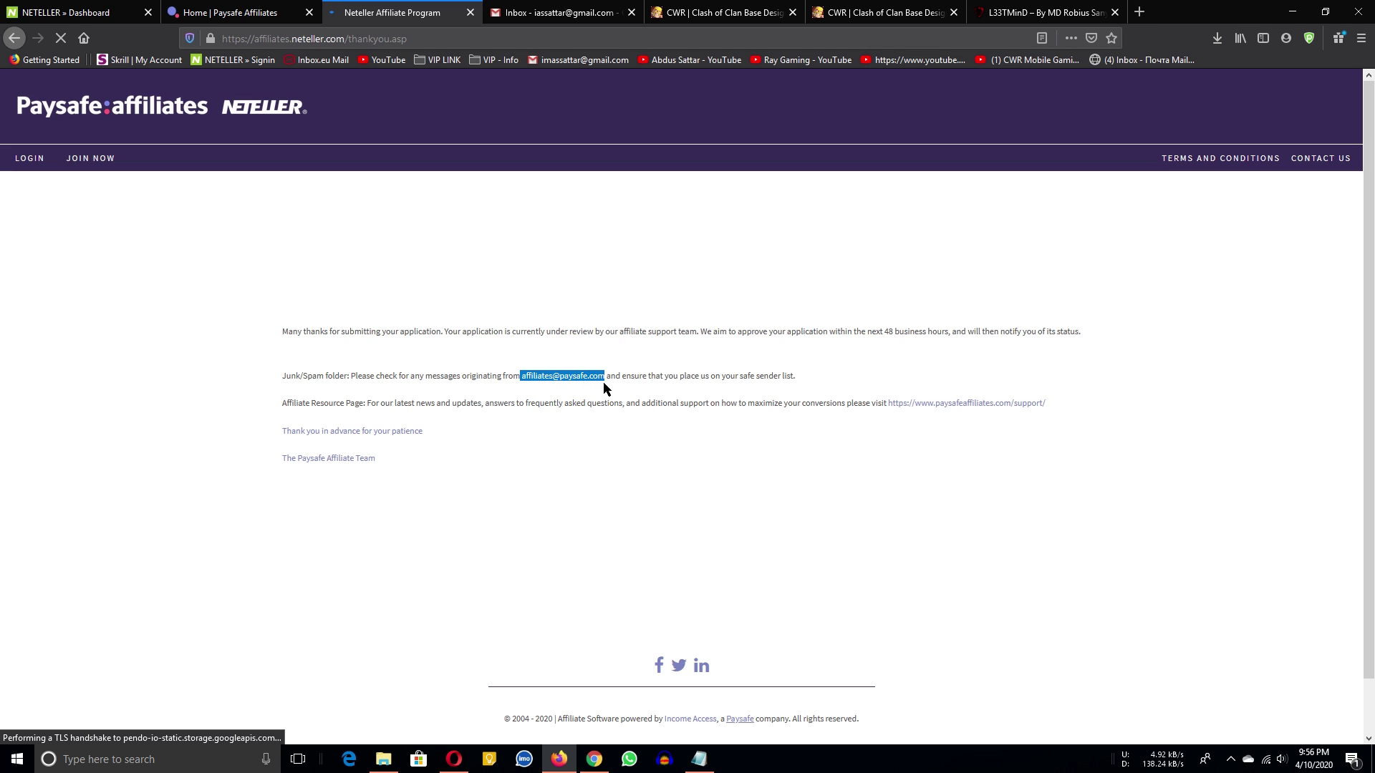
pyautogui.click(580, 236)
# In the maximized second browser's Gmail, search 'paysafe' and open the Skrill & NETELLER Affiliate applications email.
pyautogui.click(562, 13)
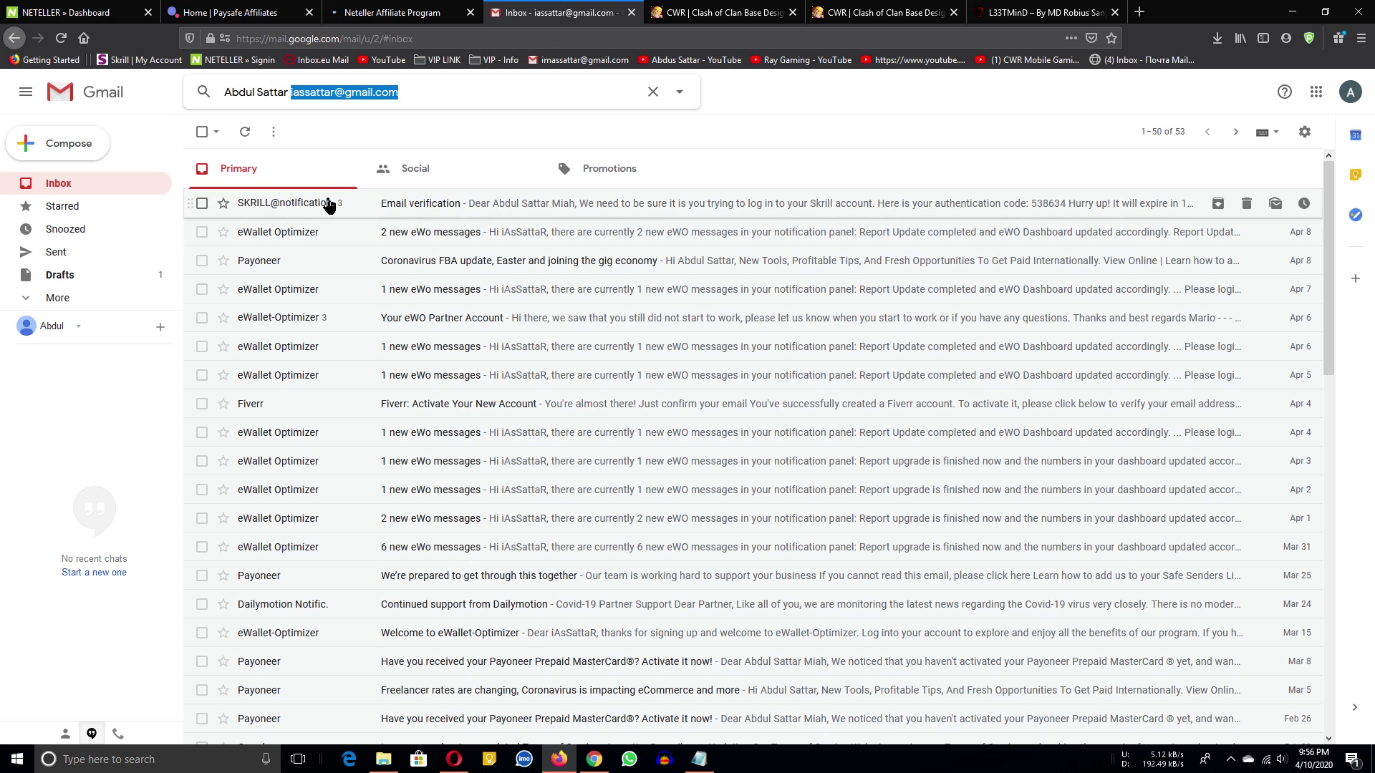
pyautogui.click(454, 759)
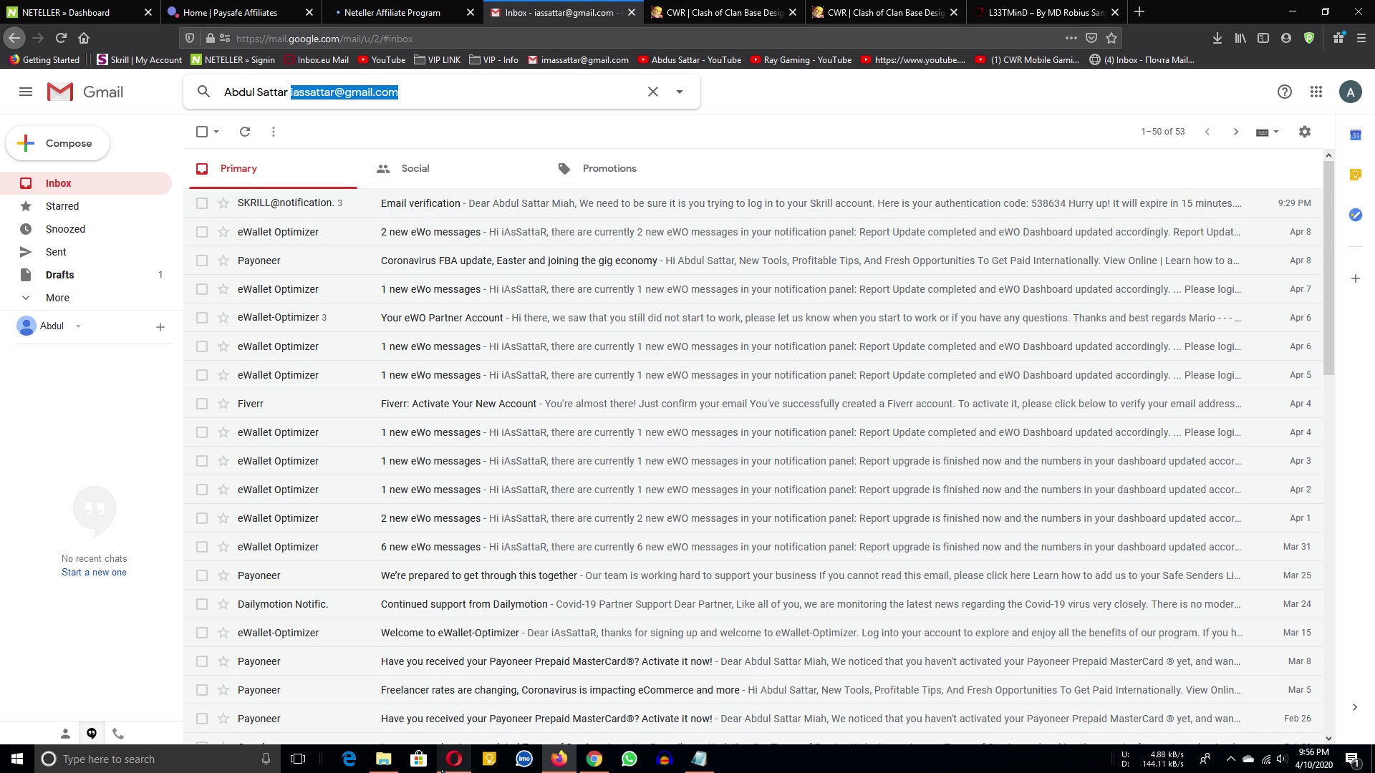
pyautogui.click(1329, 108)
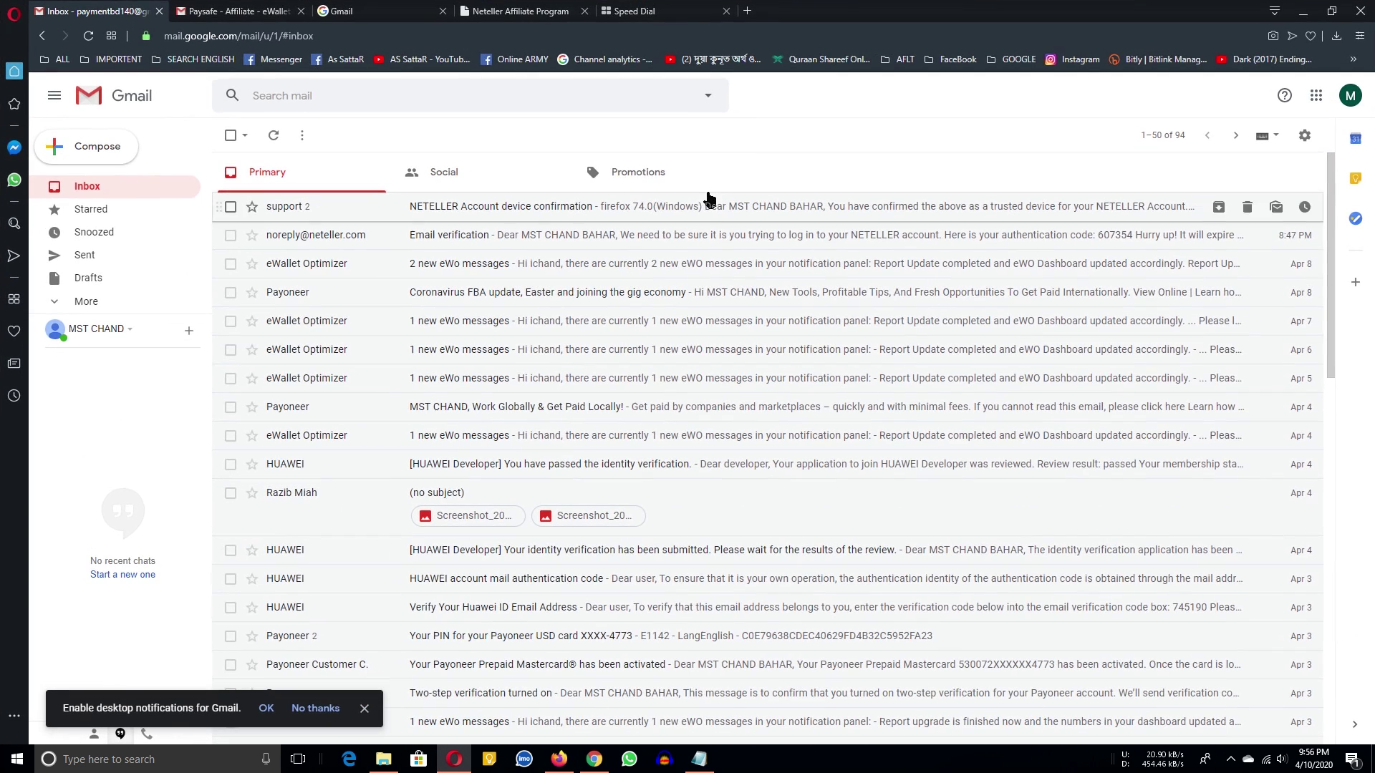
pyautogui.write('paysafe')
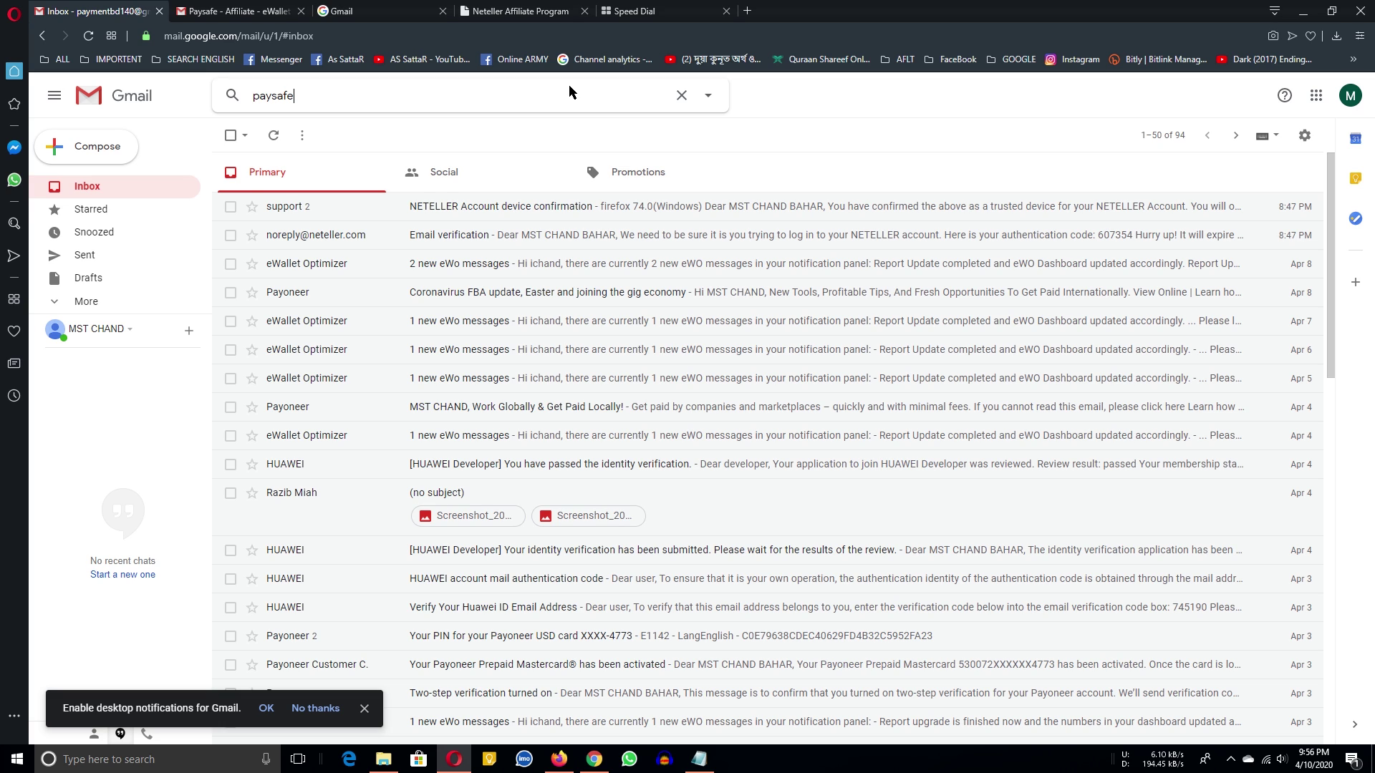
pyautogui.press('Return')
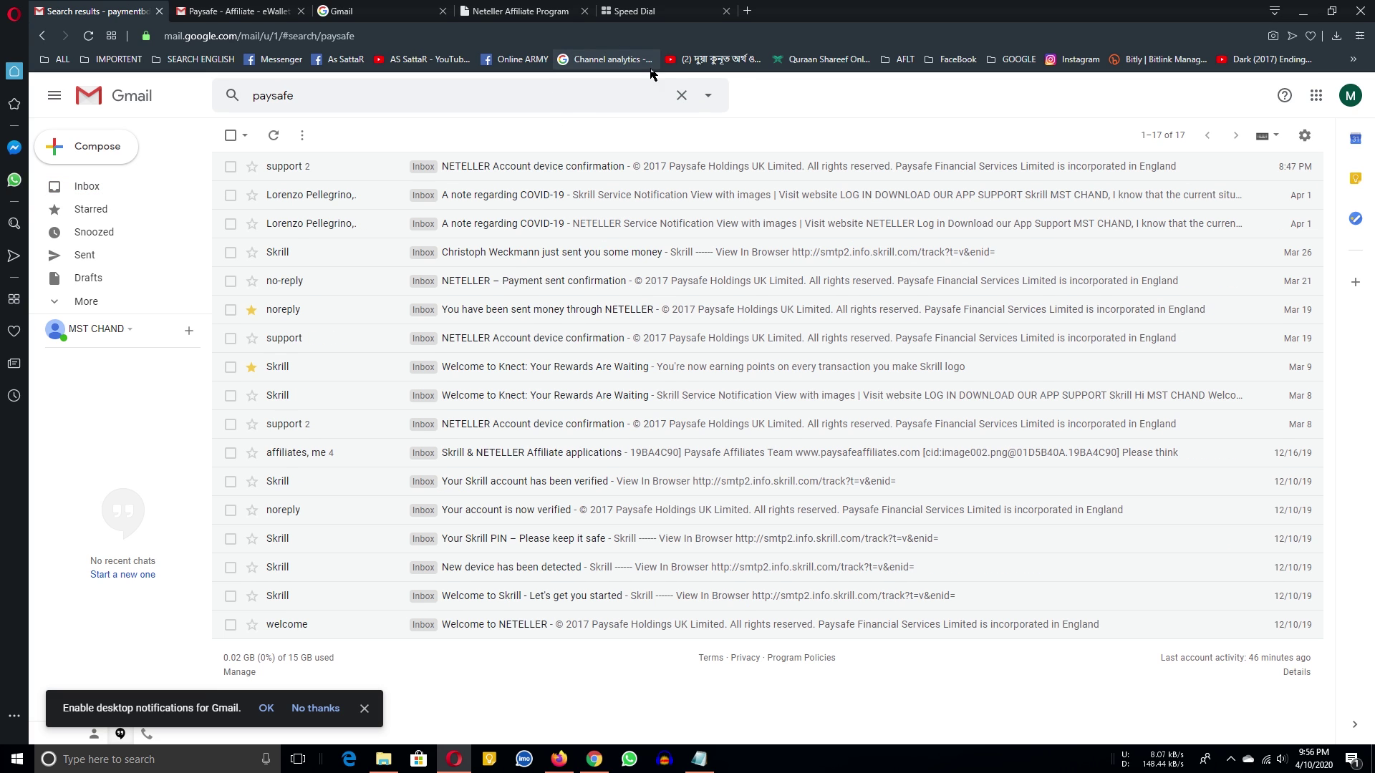
pyautogui.click(523, 457)
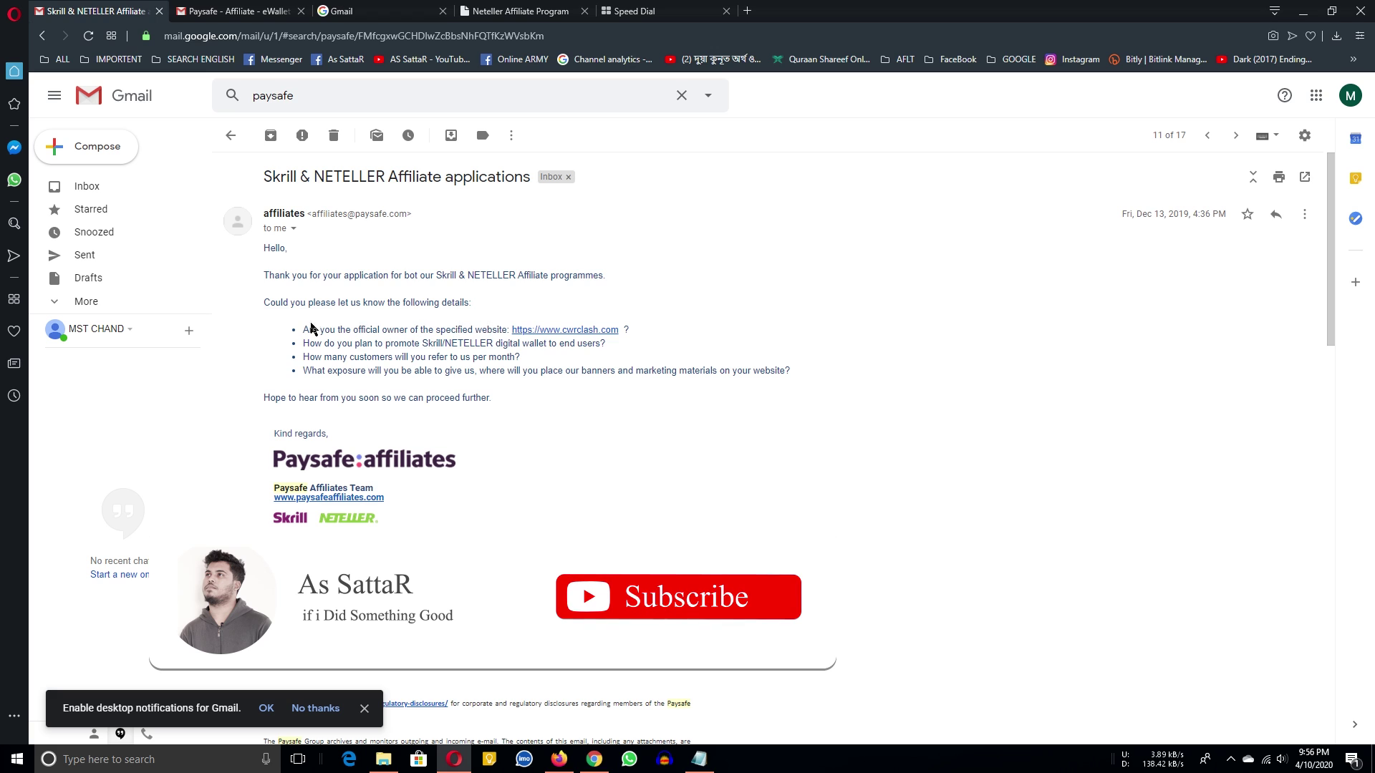
# Read Paysafe's reply approving the affiliate account, then return to the Inbox list.
pyautogui.scroll(-1, 451, 386)
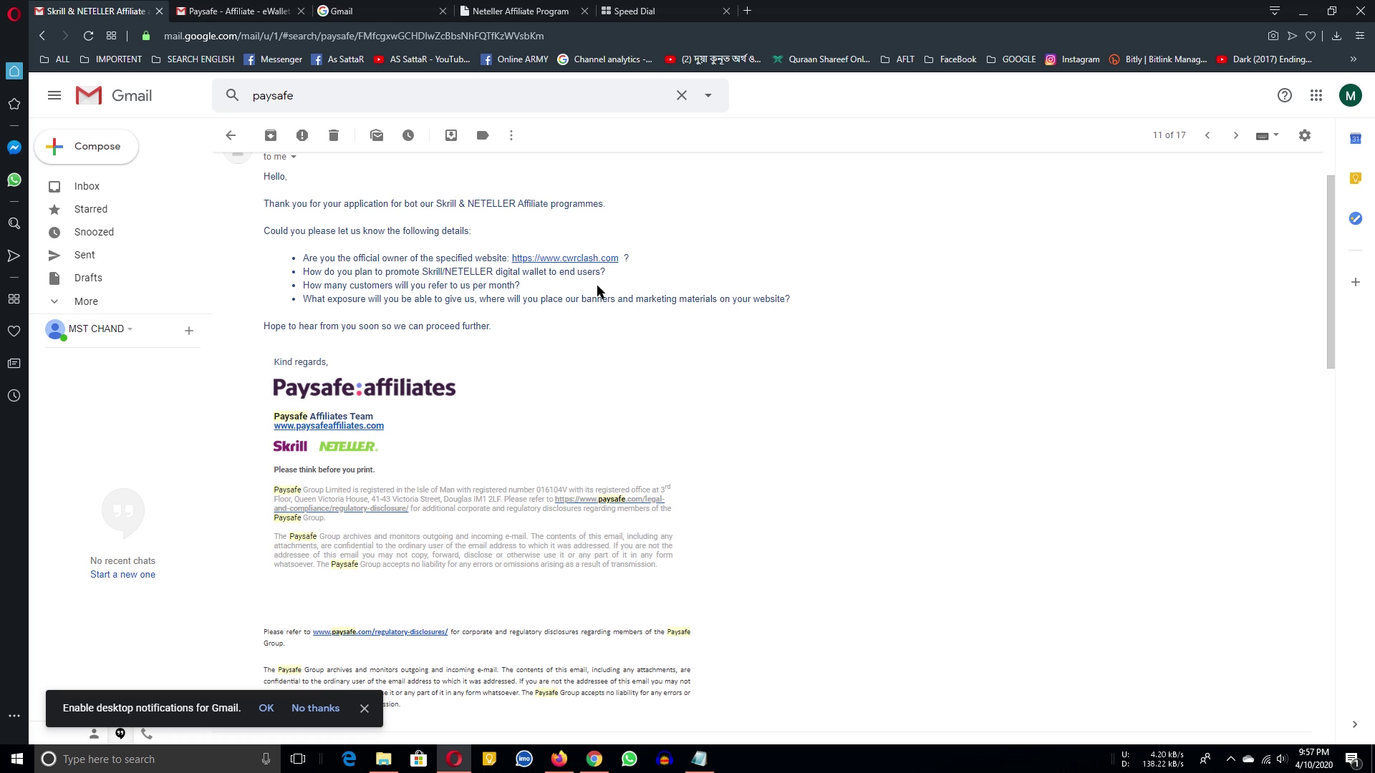
pyautogui.scroll(1, 512, 494)
pyautogui.scroll(1, 455, 391)
pyautogui.scroll(-10, 455, 390)
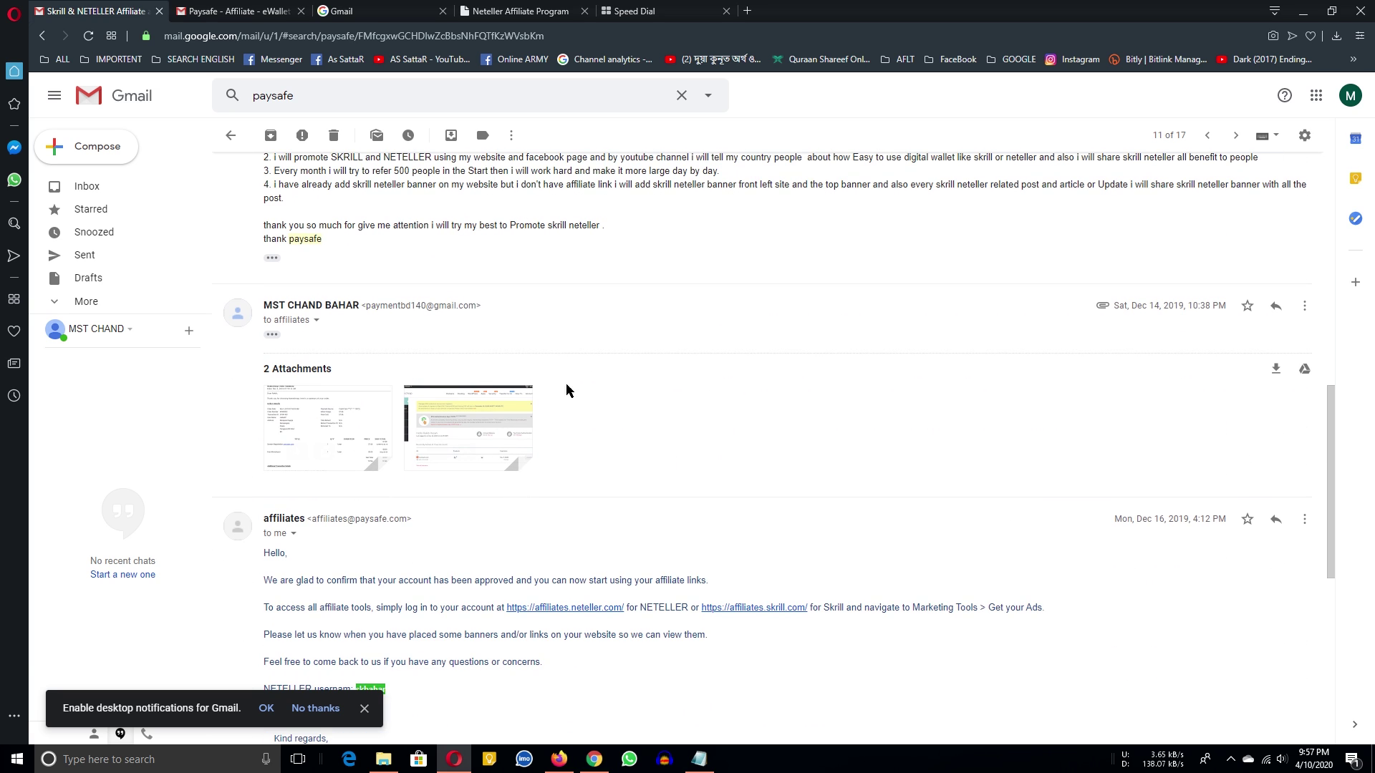
pyautogui.scroll(2, 535, 295)
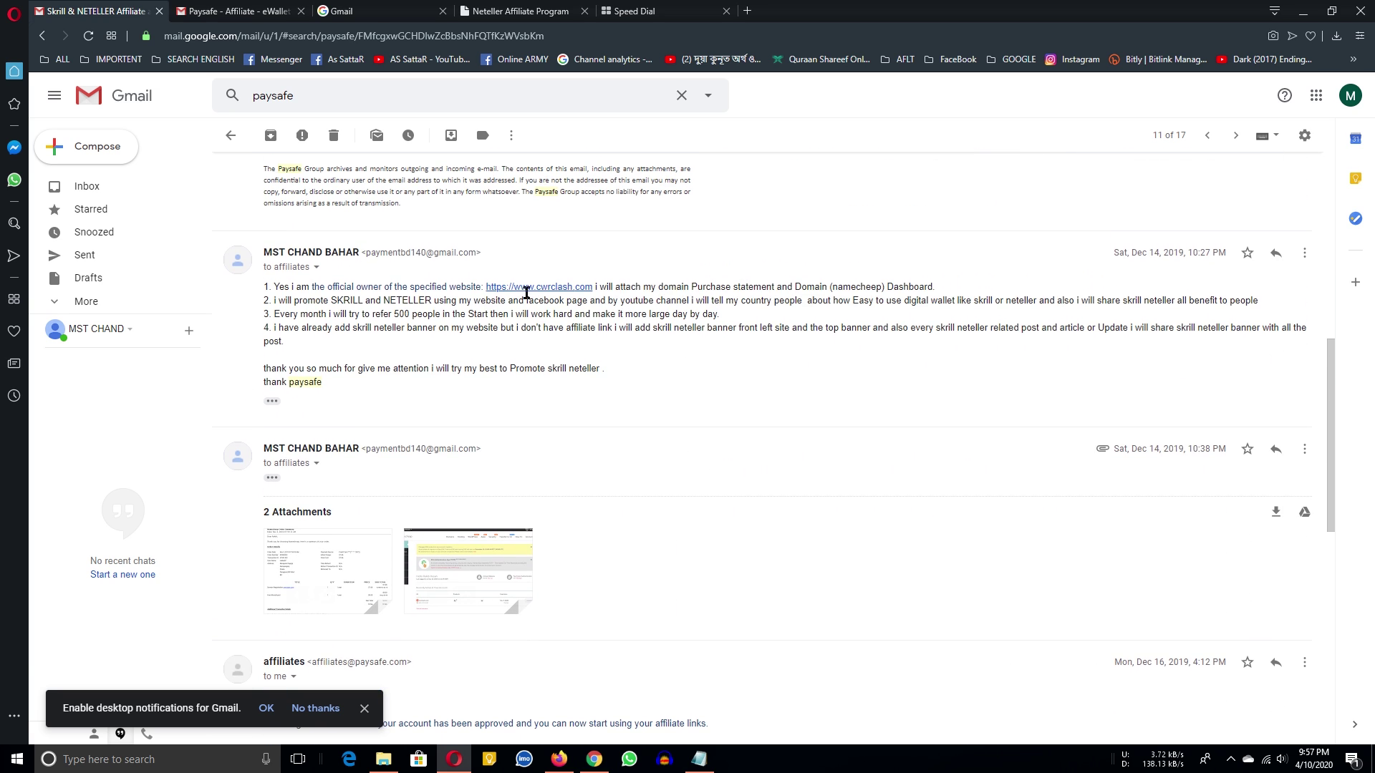
pyautogui.scroll(1, 535, 295)
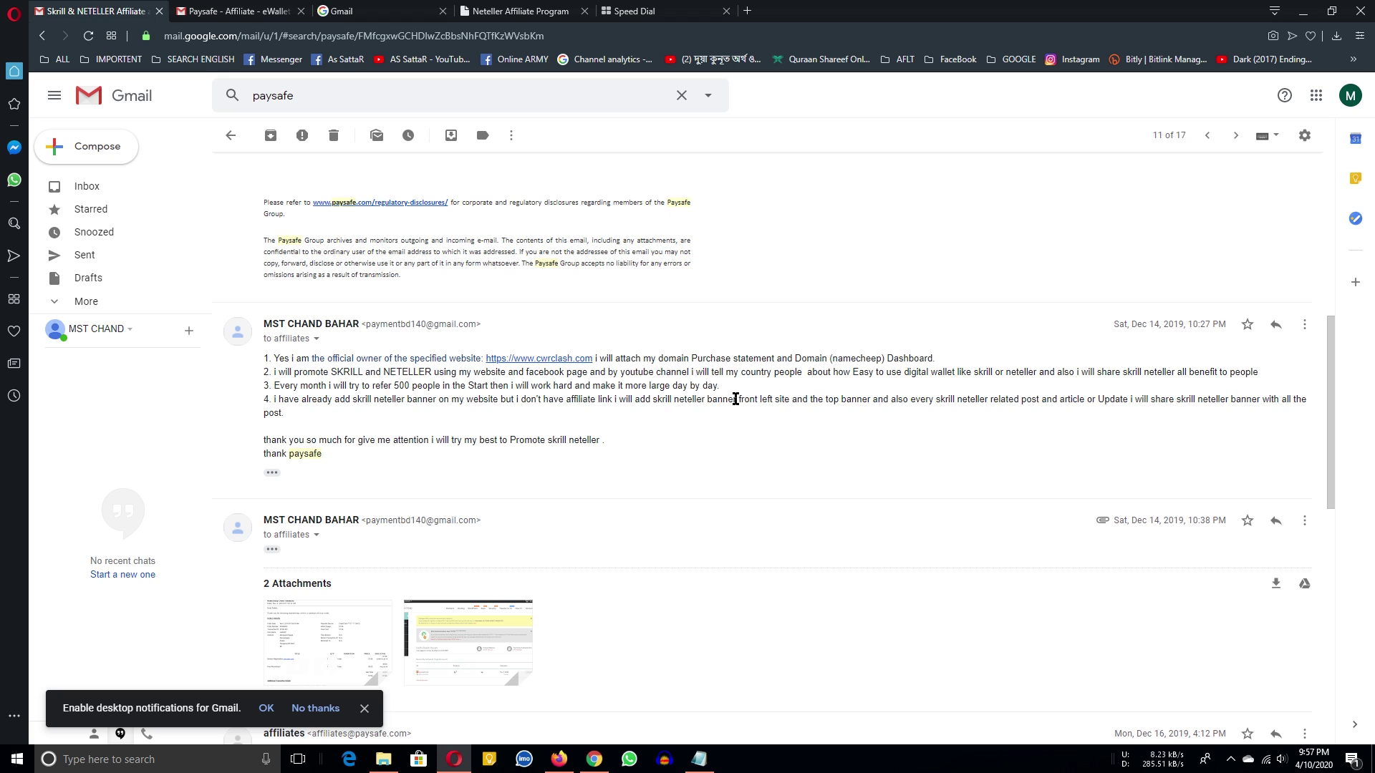
pyautogui.scroll(-3, 735, 399)
pyautogui.moveTo(498, 406)
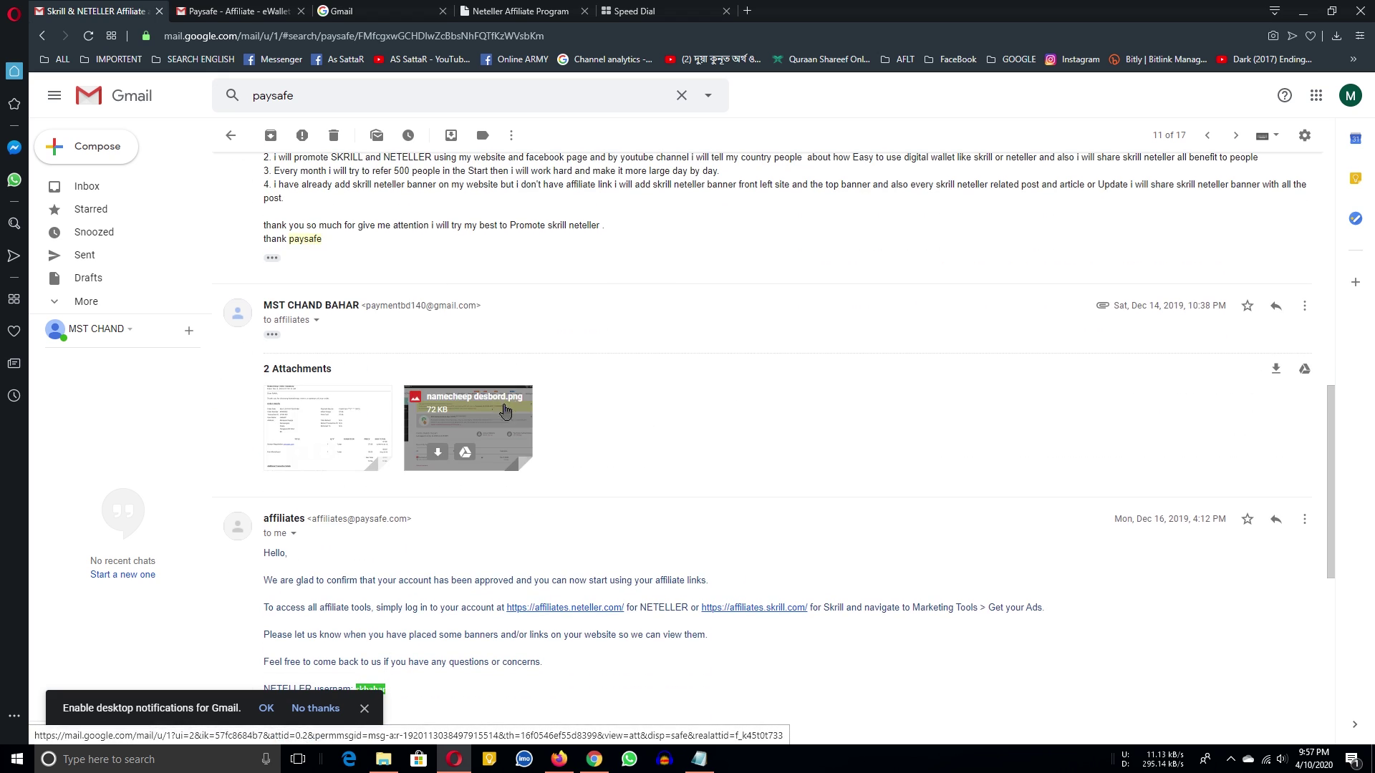
pyautogui.moveTo(371, 406)
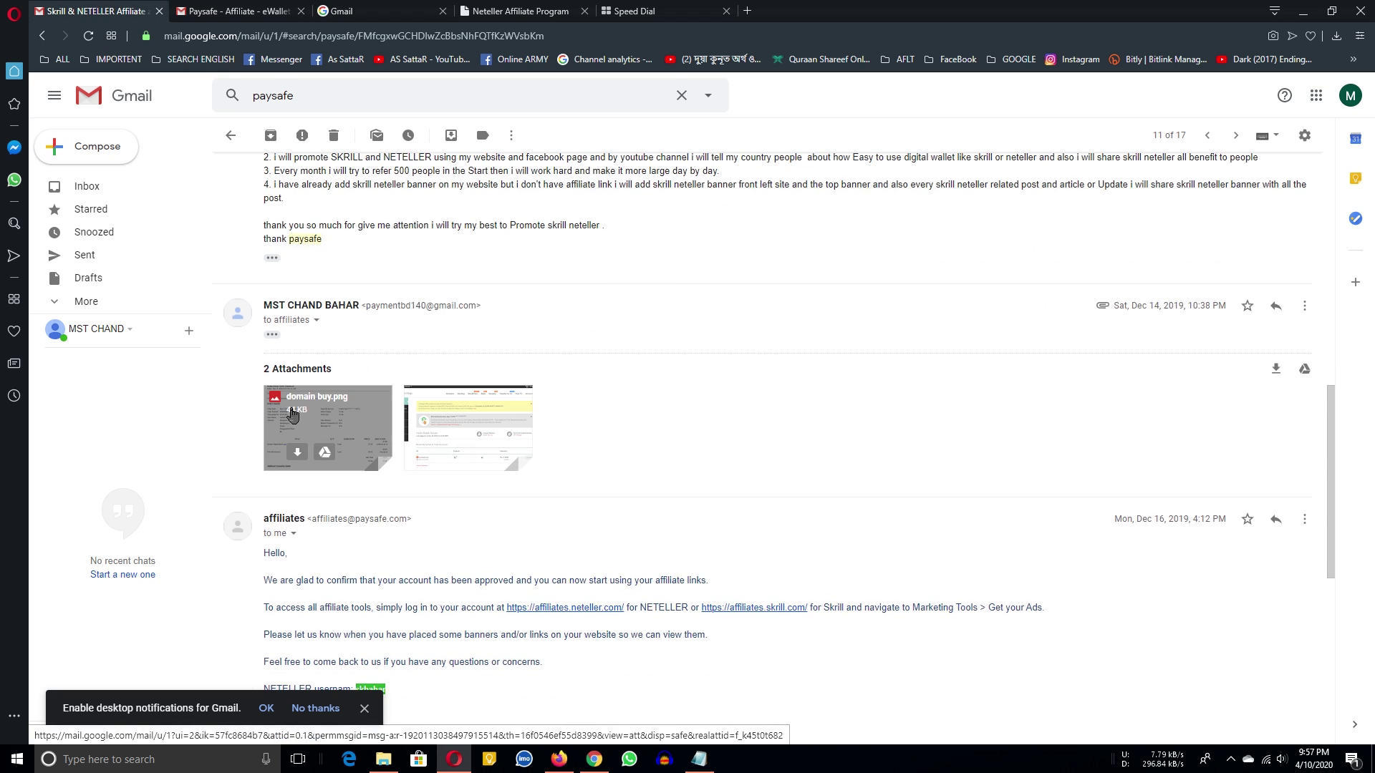
pyautogui.scroll(-4, 552, 319)
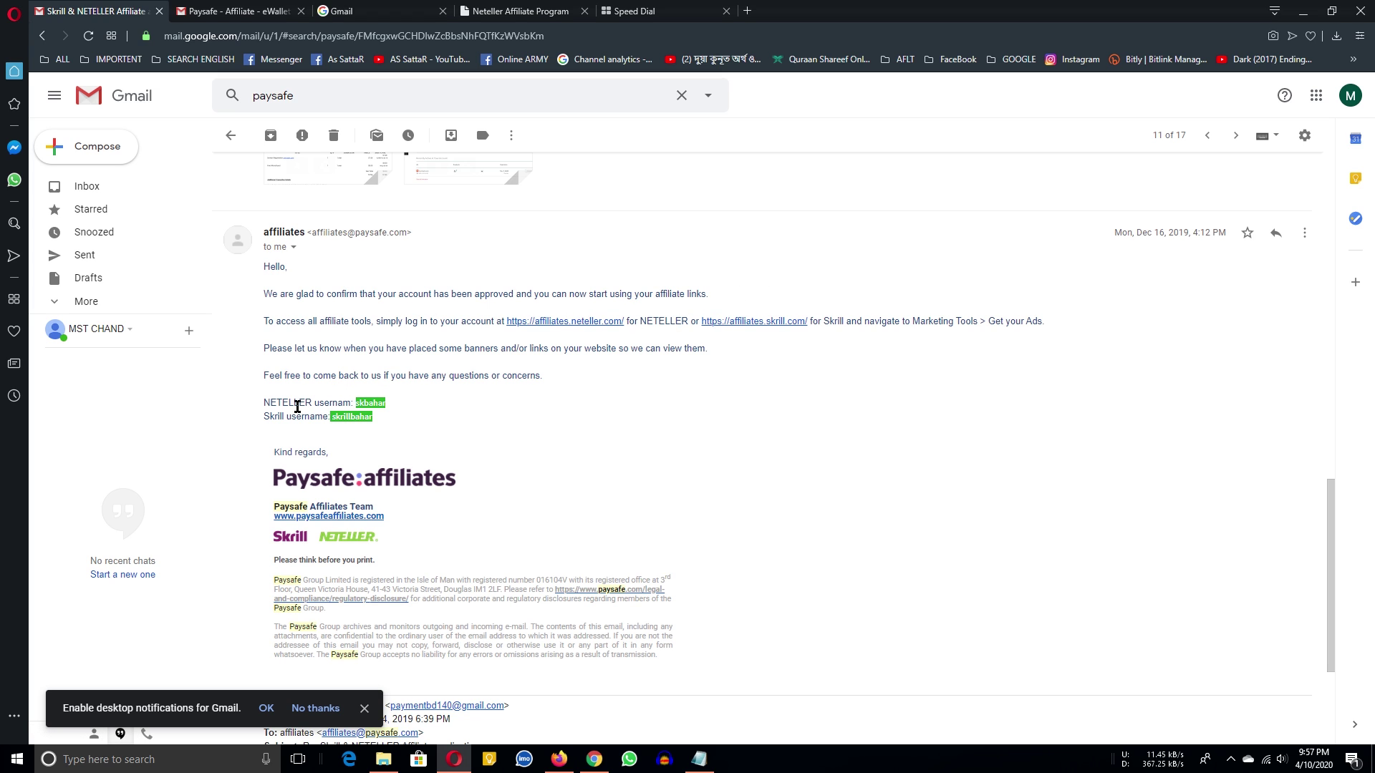
pyautogui.scroll(-3, 458, 415)
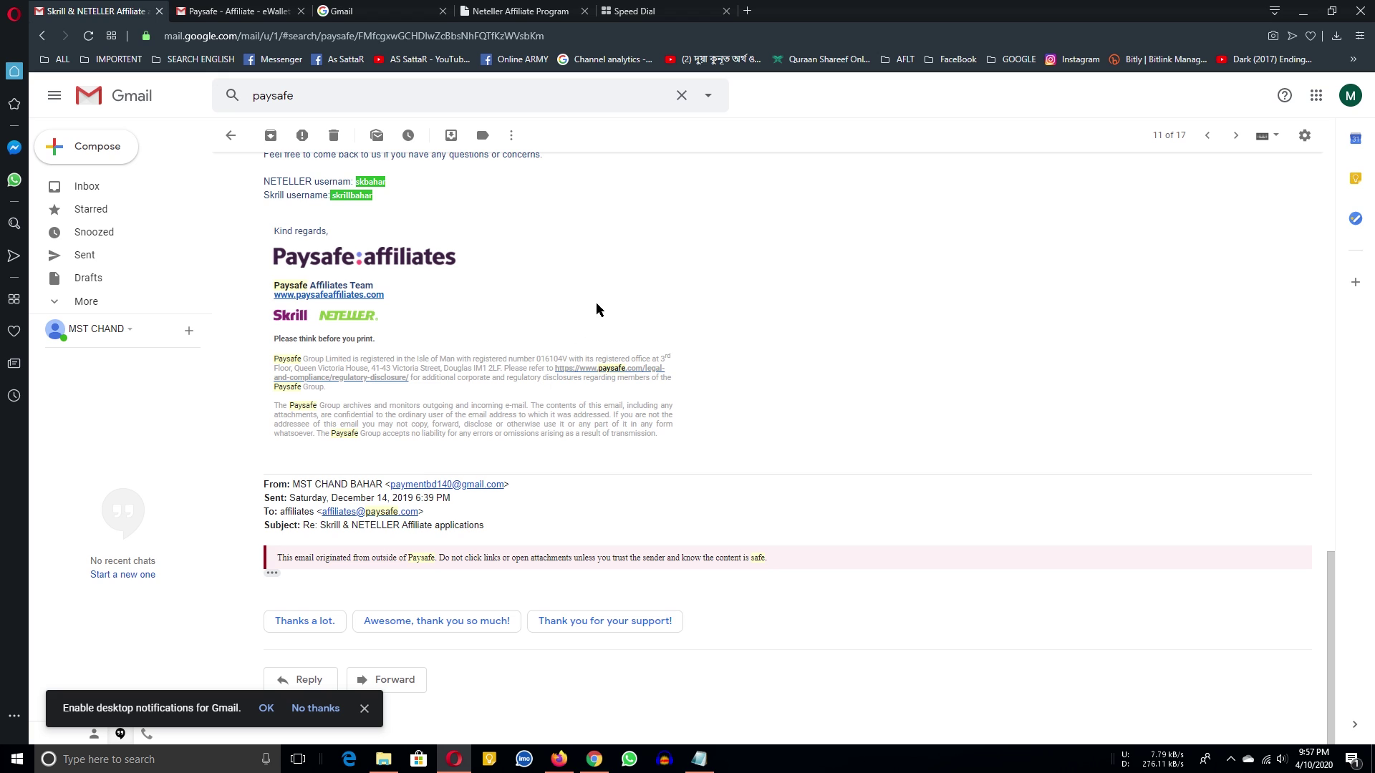
pyautogui.scroll(4, 308, 326)
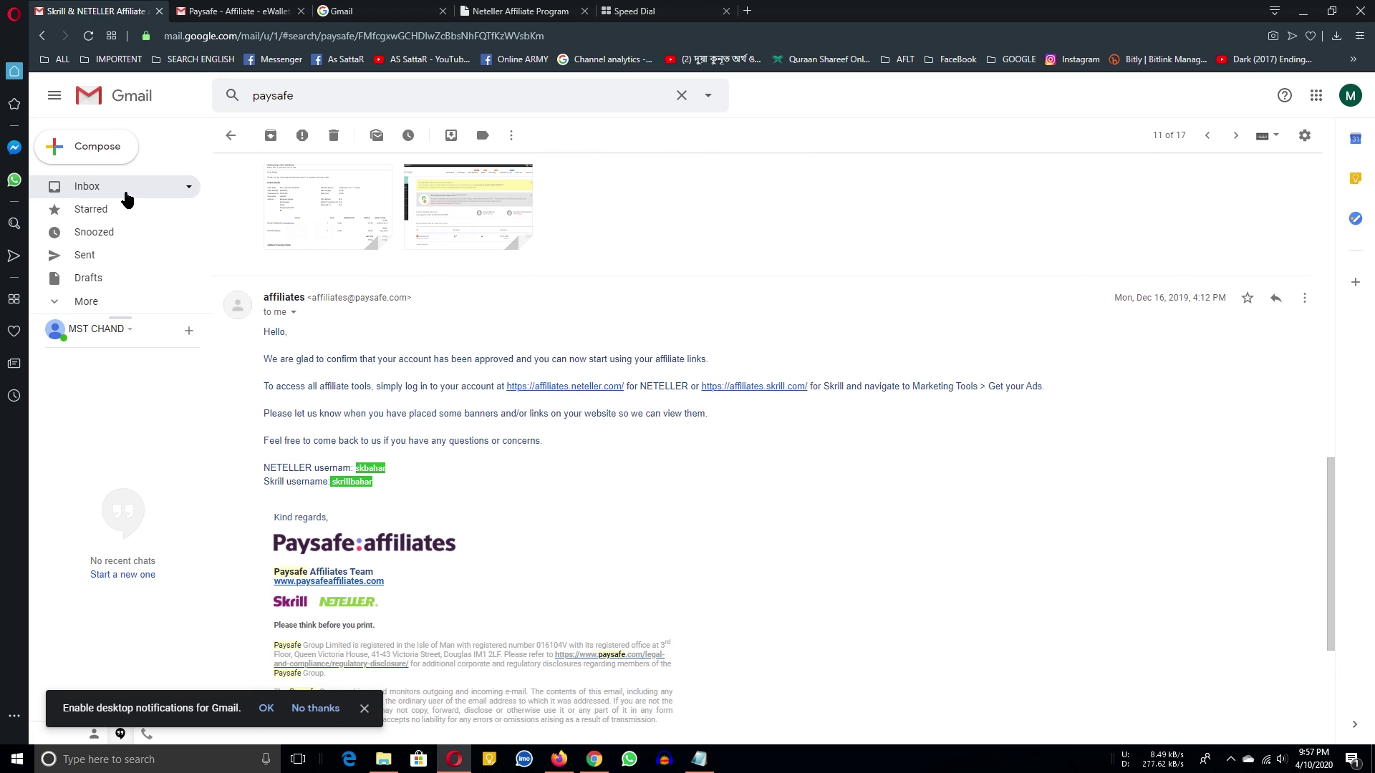
pyautogui.click(127, 192)
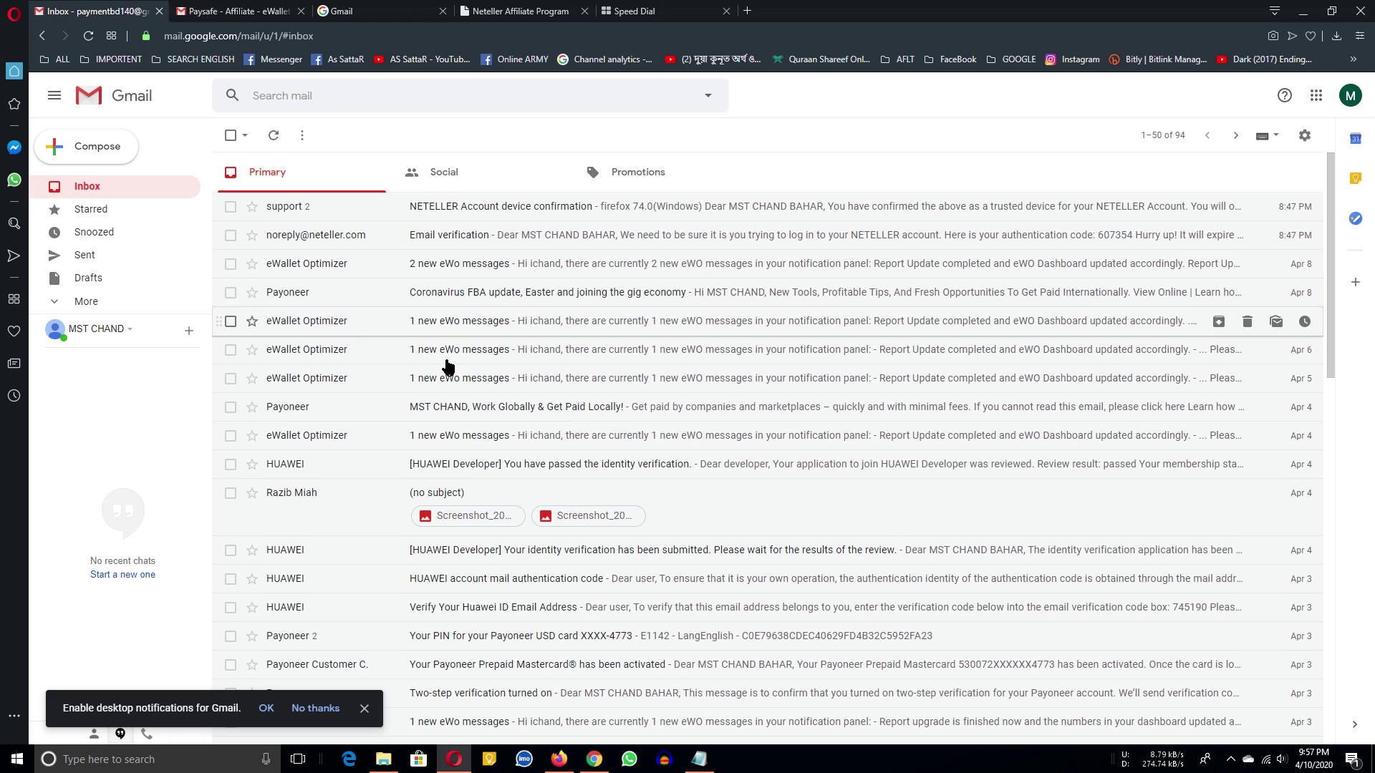
pyautogui.click(237, 11)
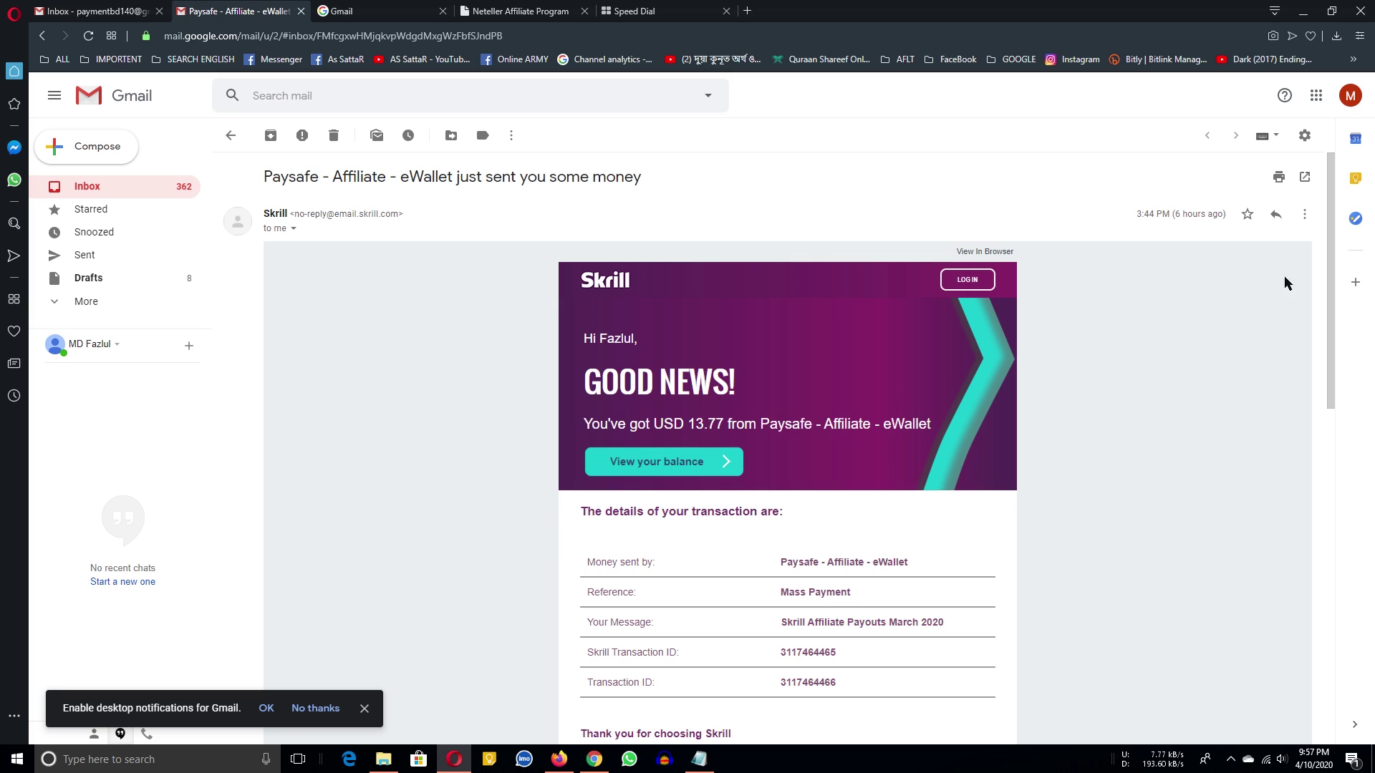
pyautogui.moveTo(583, 428); pyautogui.dragTo(875, 426)
pyautogui.click(680, 425)
pyautogui.moveTo(813, 428); pyautogui.dragTo(904, 425)
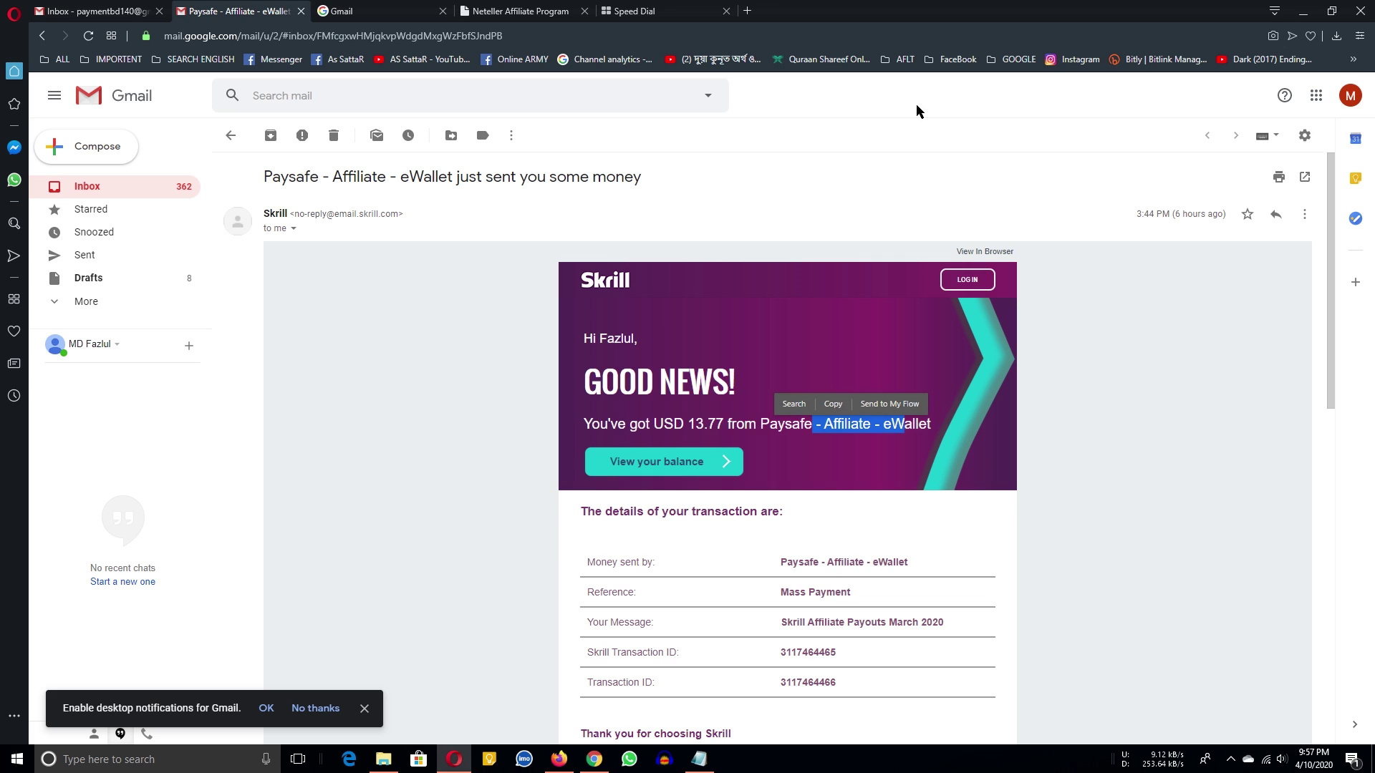
pyautogui.click(827, 468)
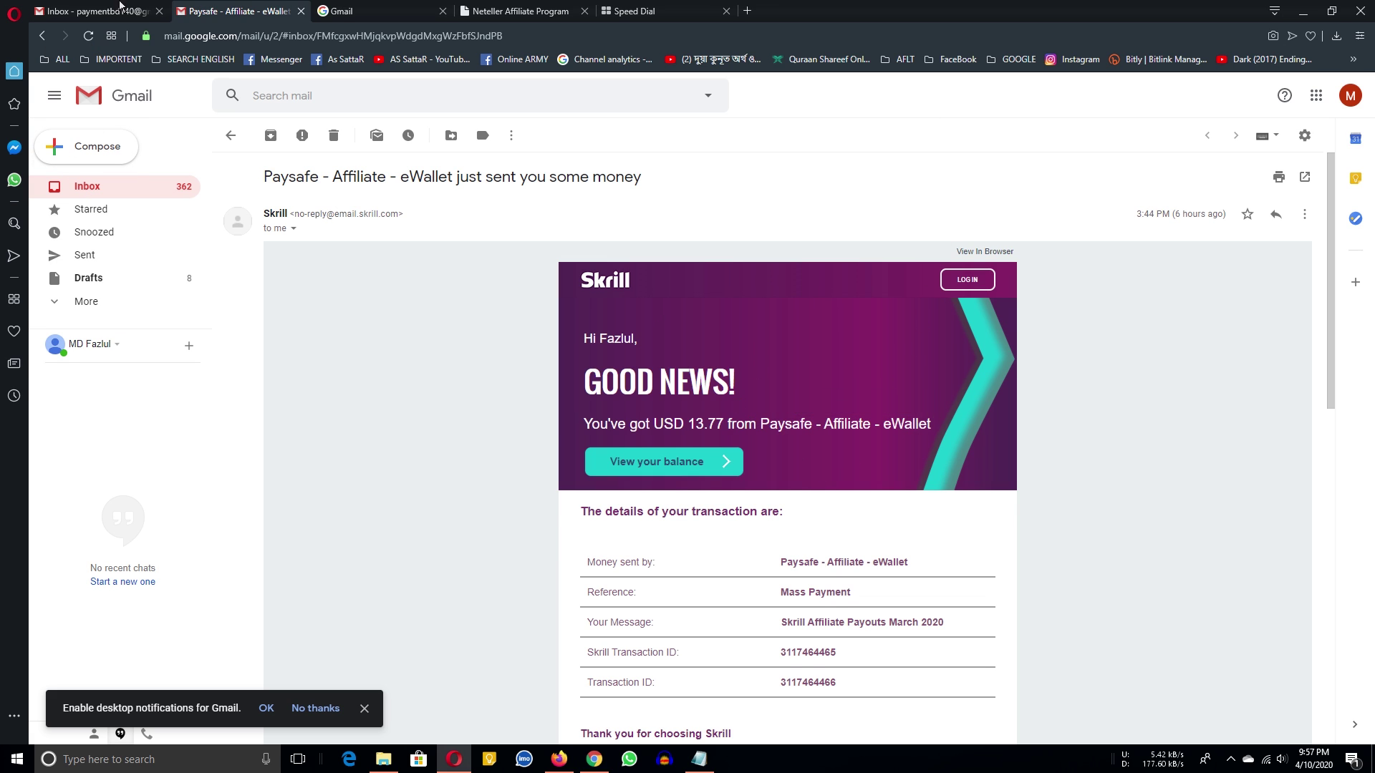
pyautogui.hotkey('ctrl', 'Tab')
pyautogui.scroll(-5, 607, 321)
pyautogui.scroll(5, 607, 320)
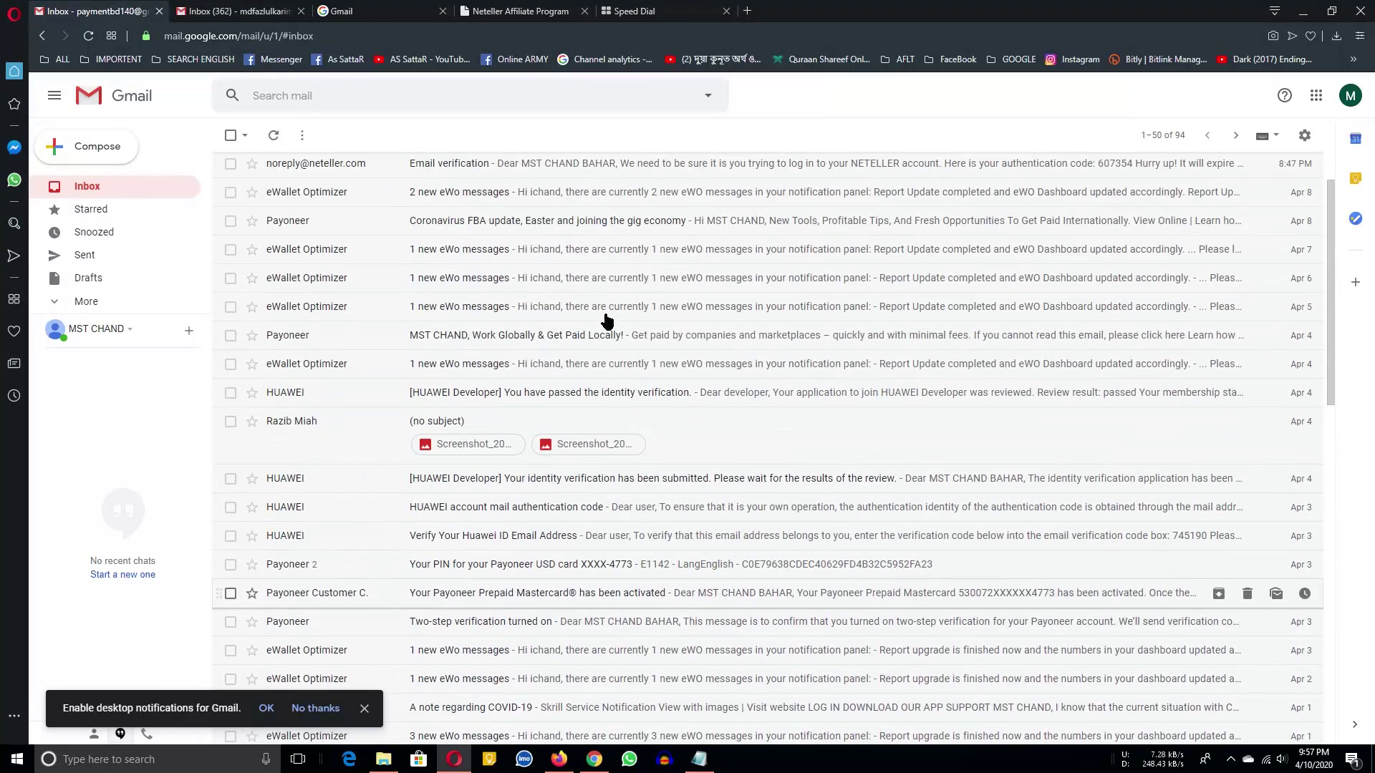
# Move from the Opera and Firefox pages to the affiliate dashboard in Chrome.
pyautogui.click(1303, 11)
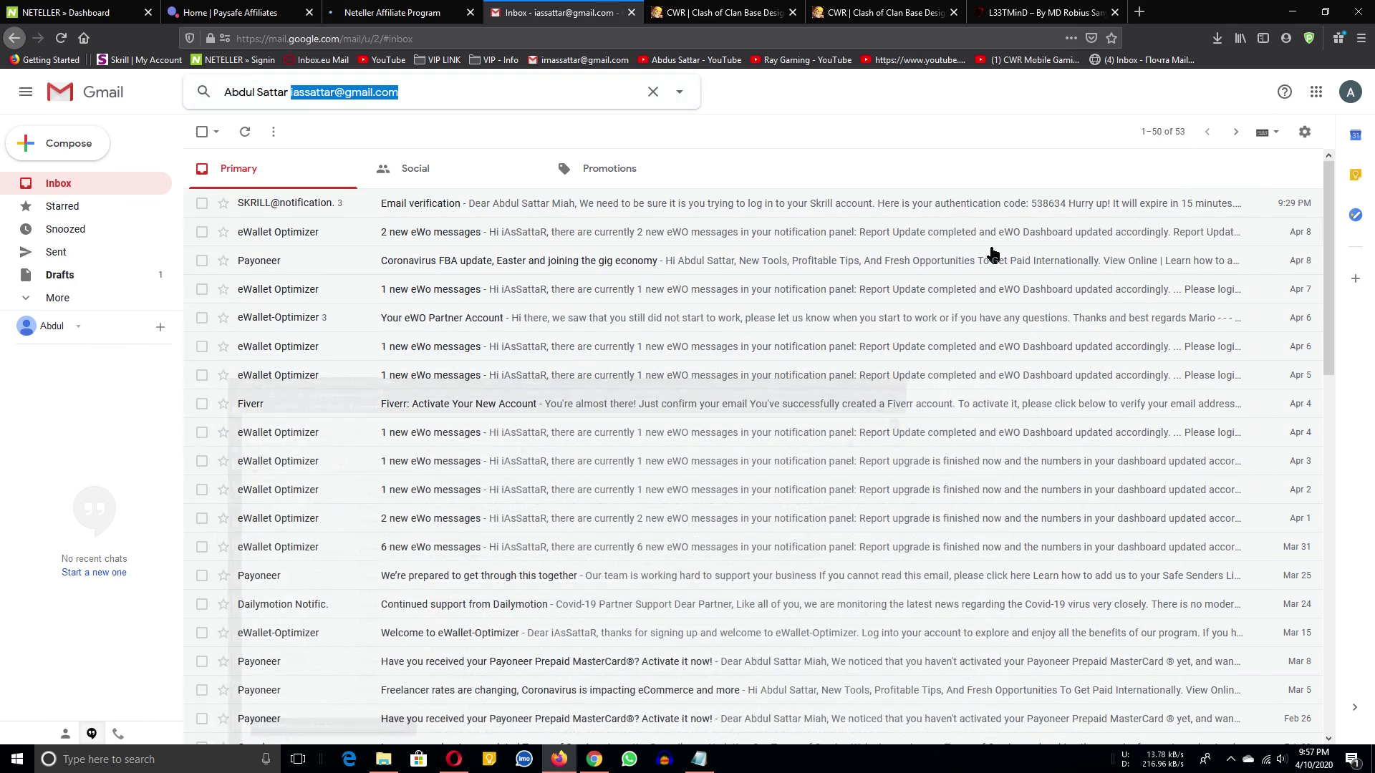
pyautogui.click(392, 13)
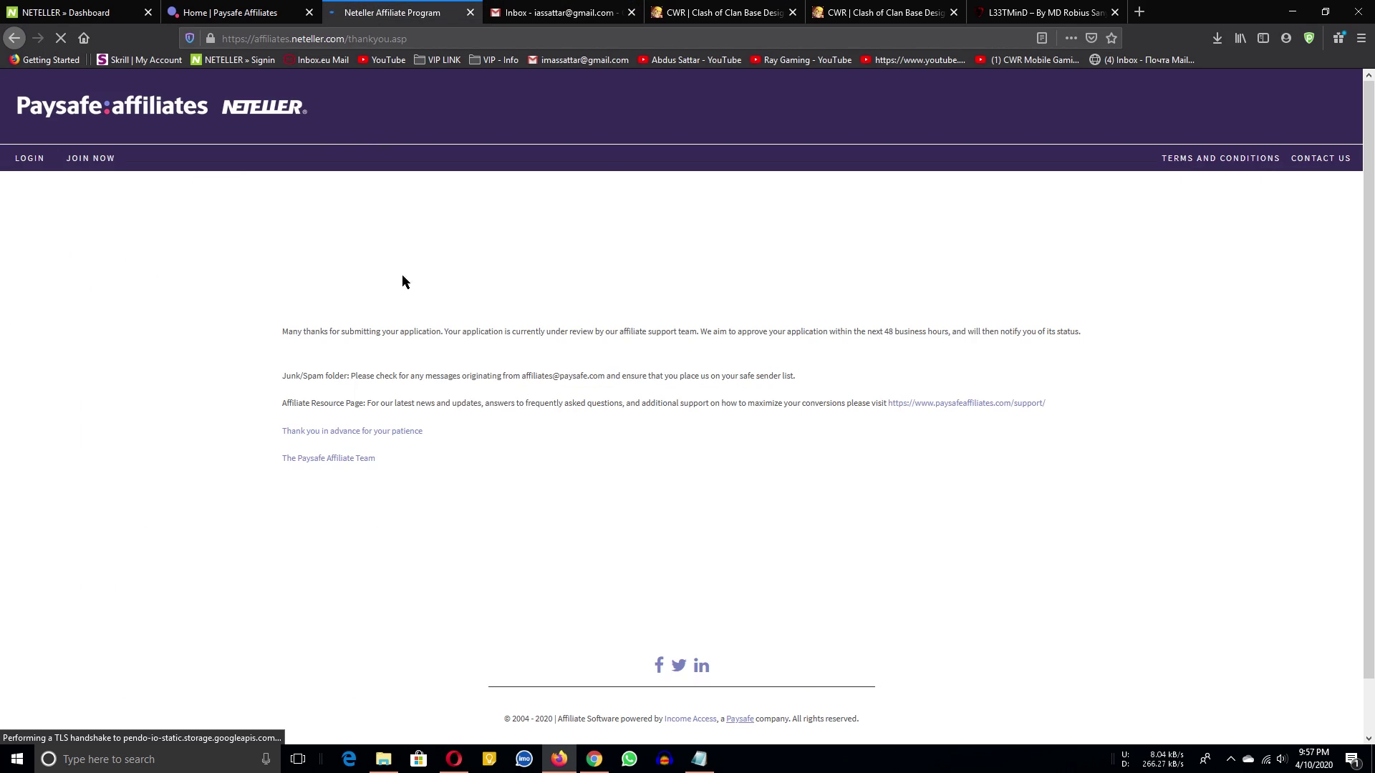
pyautogui.click(305, 9)
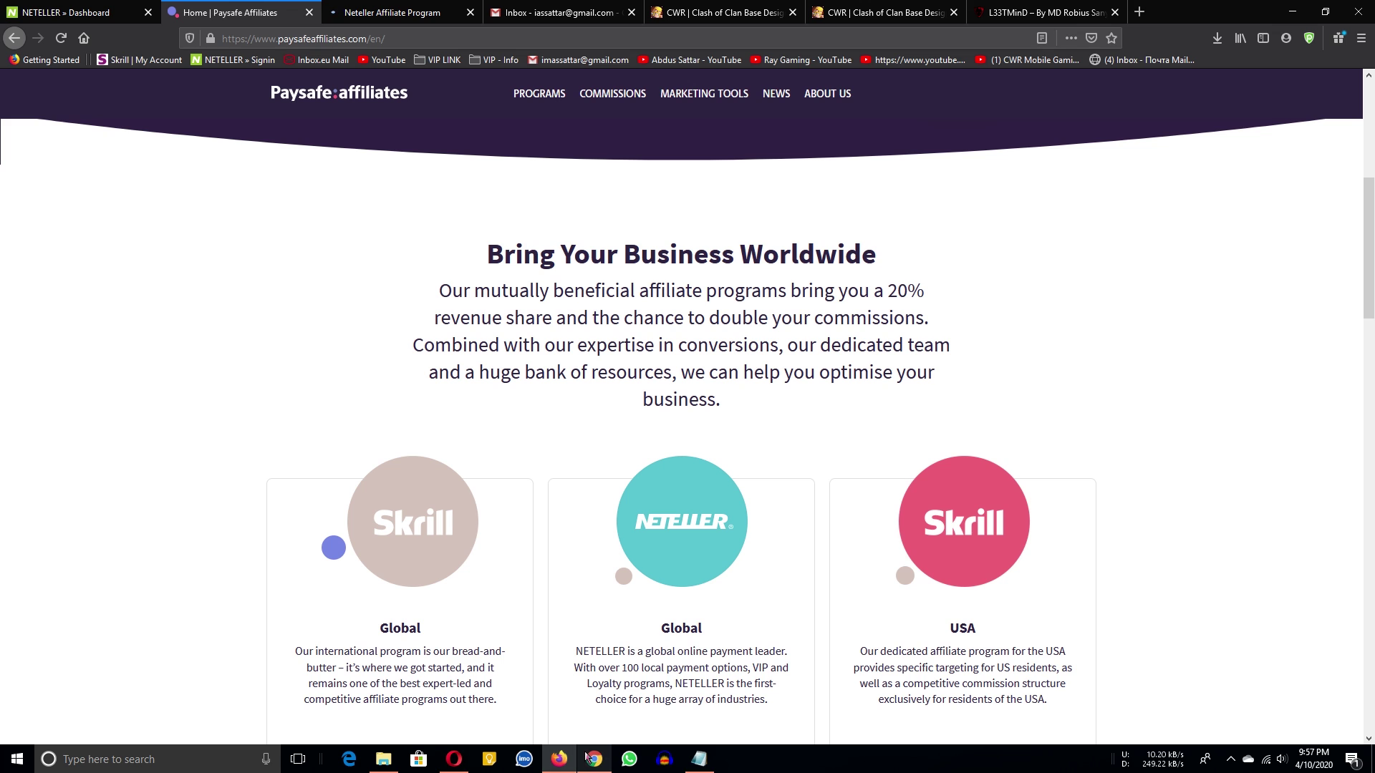
pyautogui.click(593, 759)
pyautogui.rightClick(395, 119)
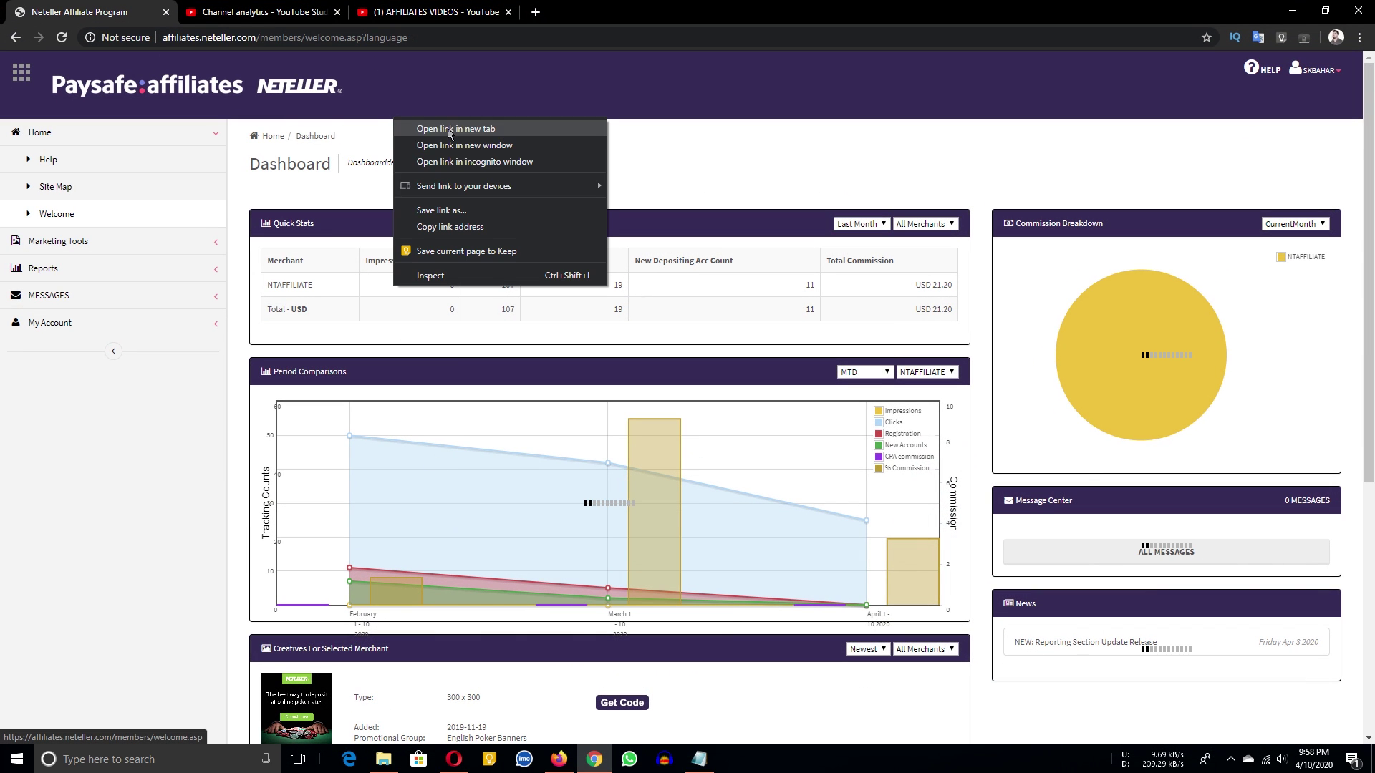
pyautogui.click(318, 299)
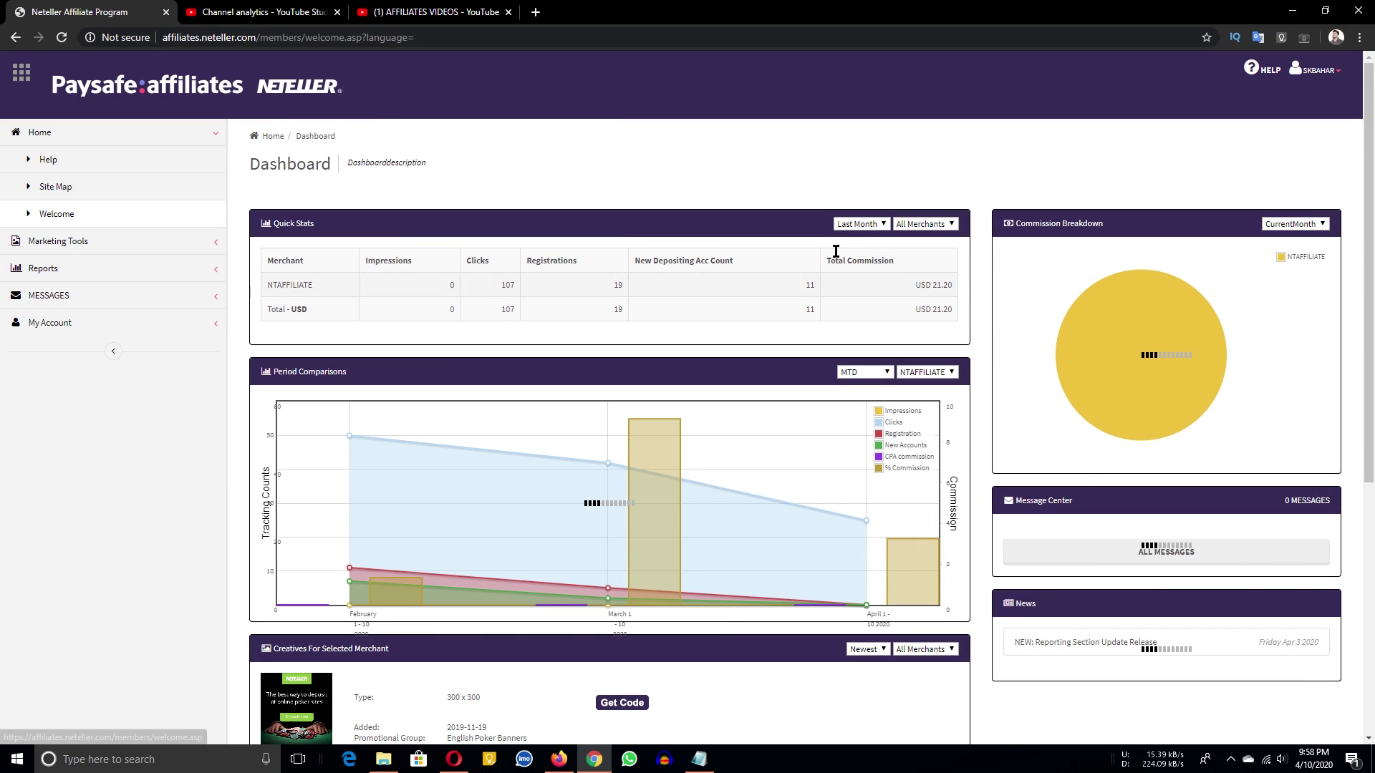
# Set Quick Stats to MTD and check the total clicks value of 25.
pyautogui.click(862, 224)
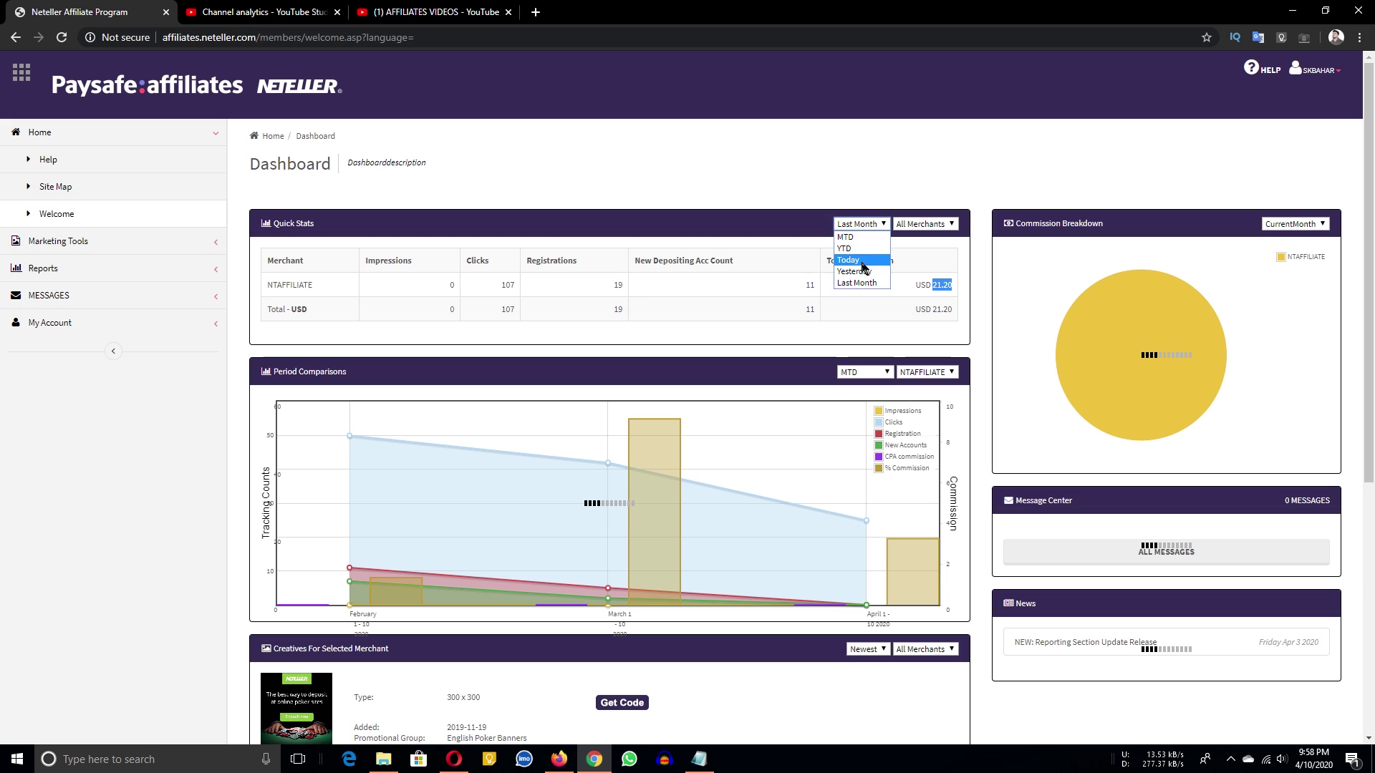
pyautogui.click(862, 238)
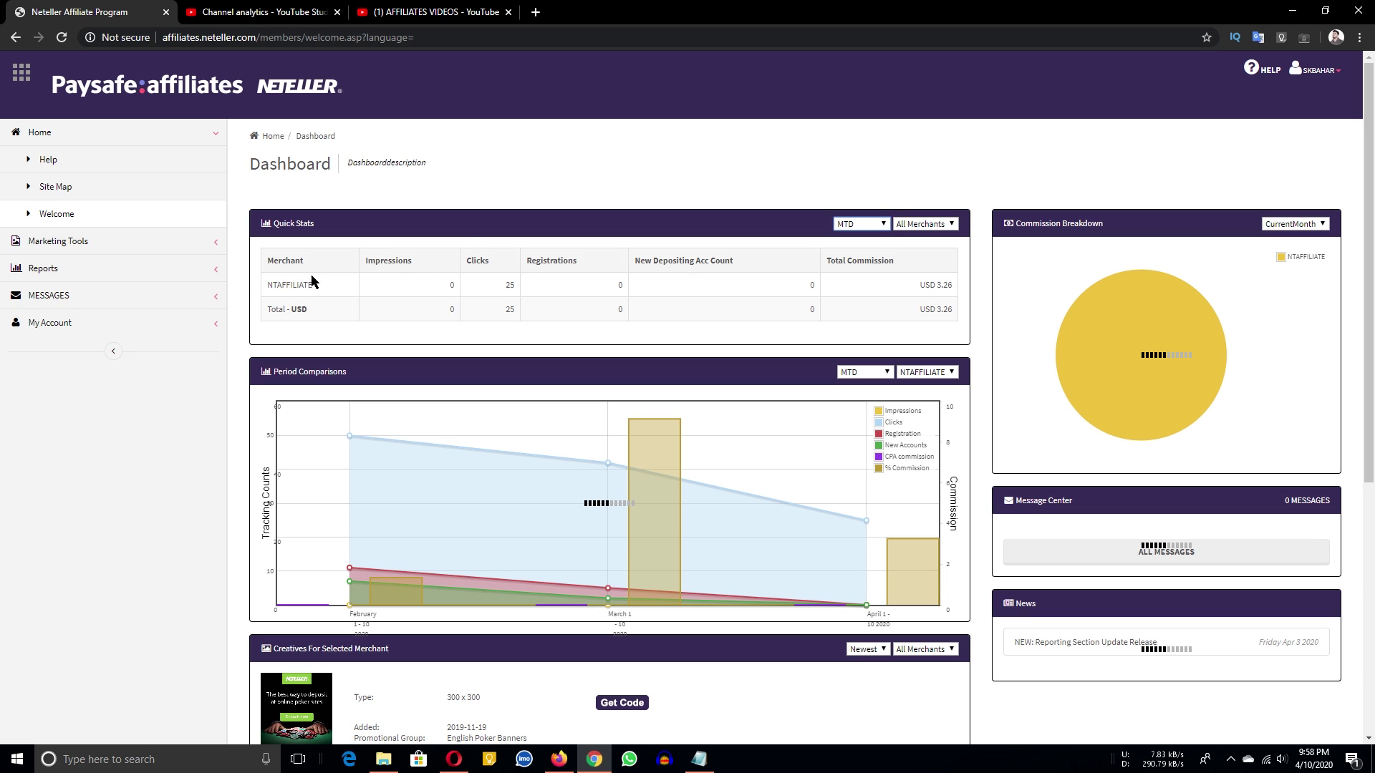
pyautogui.doubleClick(506, 308)
pyautogui.scroll(-5, 799, 365)
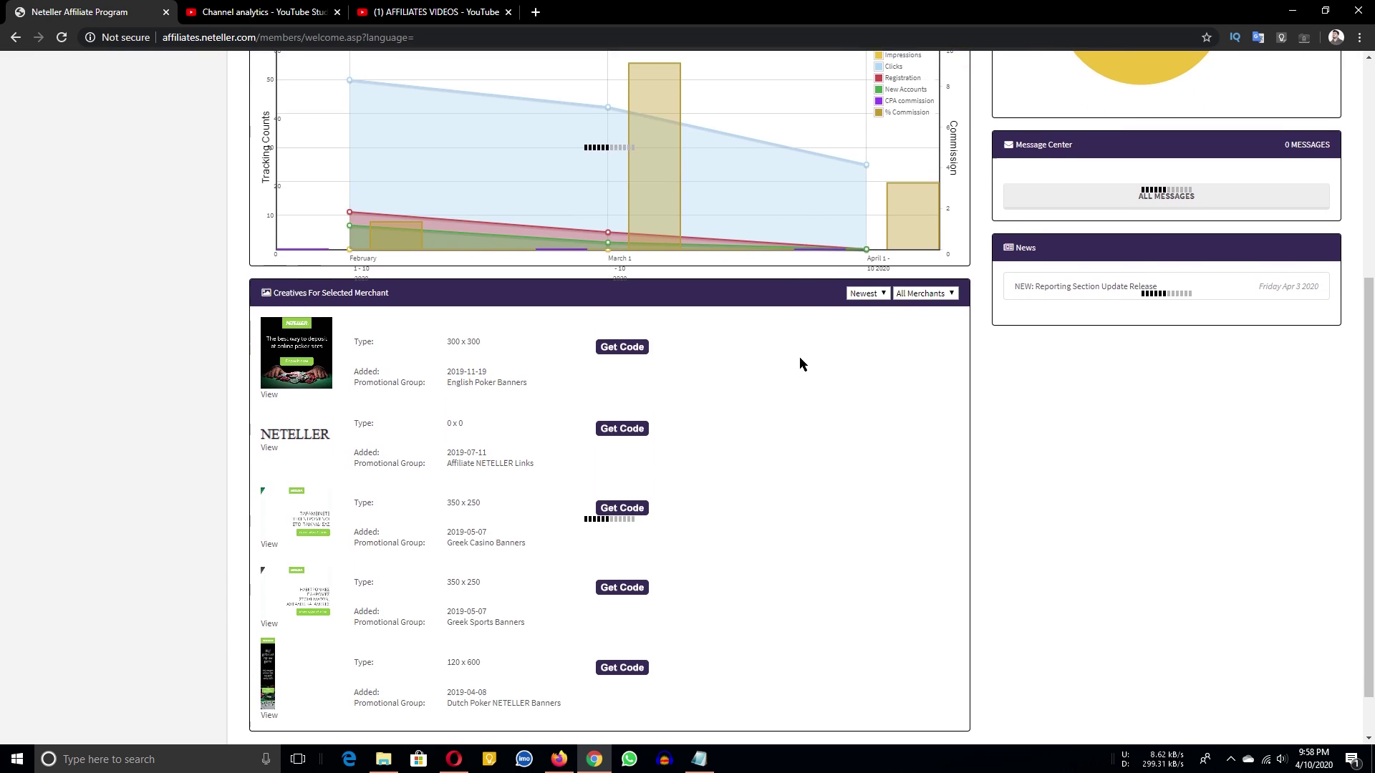
pyautogui.scroll(5, 798, 362)
# Log out of the affiliate account from the account menu.
pyautogui.click(50, 242)
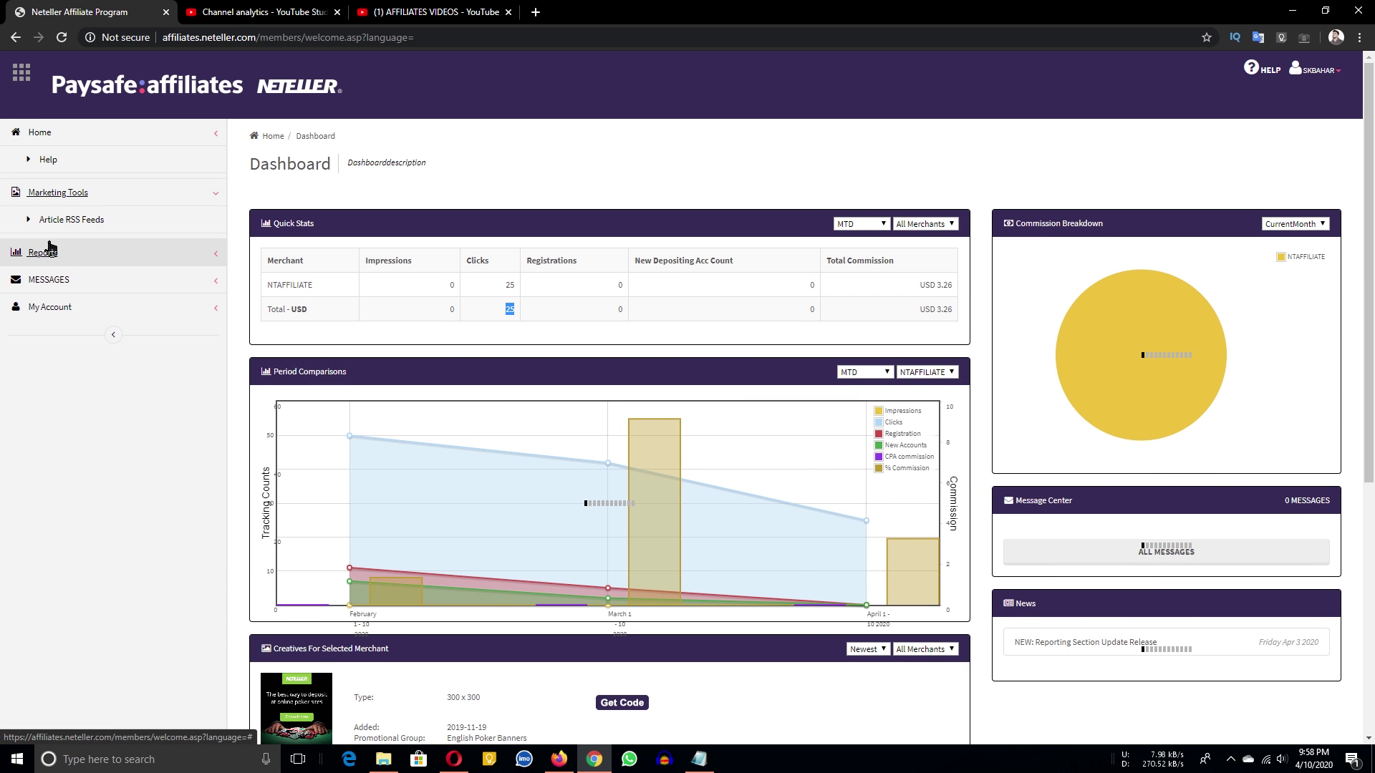
pyautogui.click(1318, 71)
pyautogui.click(1305, 139)
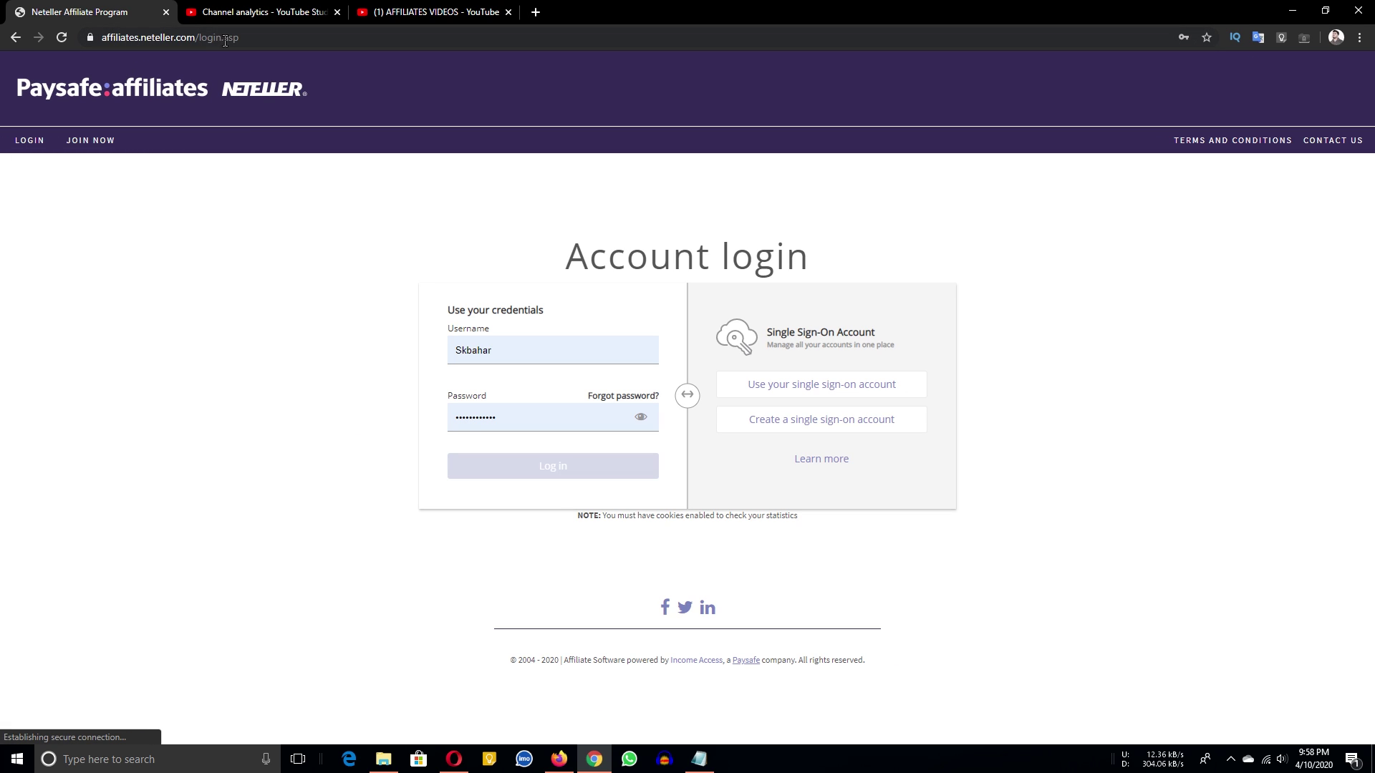
# Check the account notes, then log in again with the autofilled username and password.
pyautogui.click(446, 371)
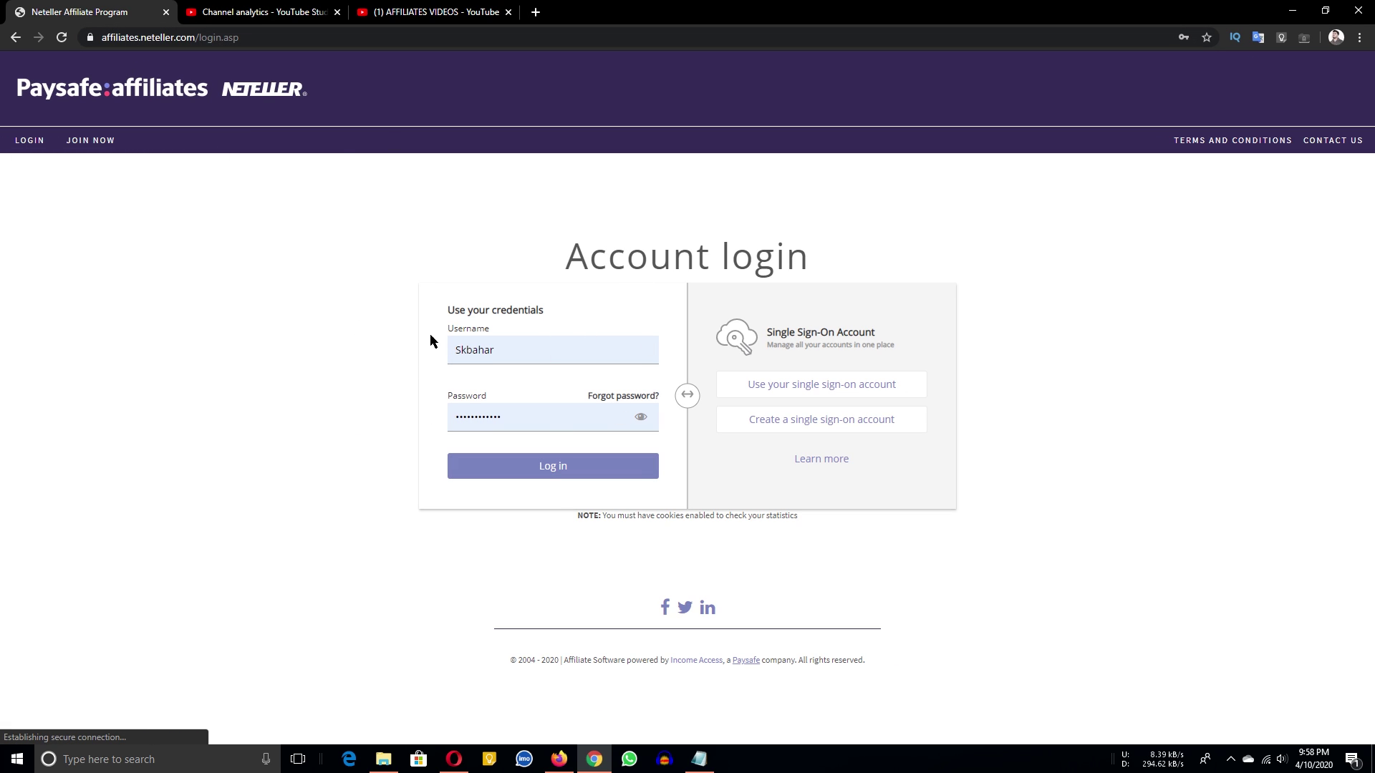
pyautogui.click(699, 759)
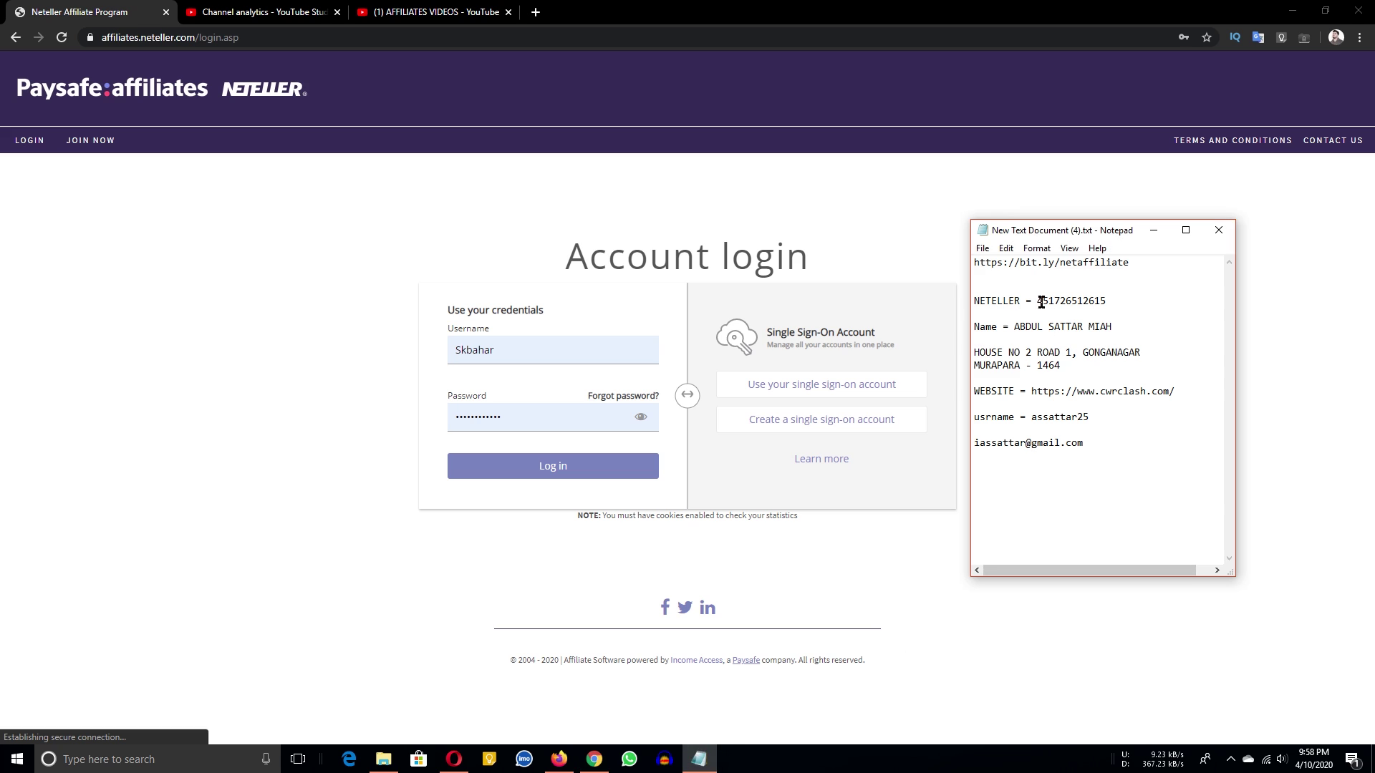
pyautogui.click(447, 267)
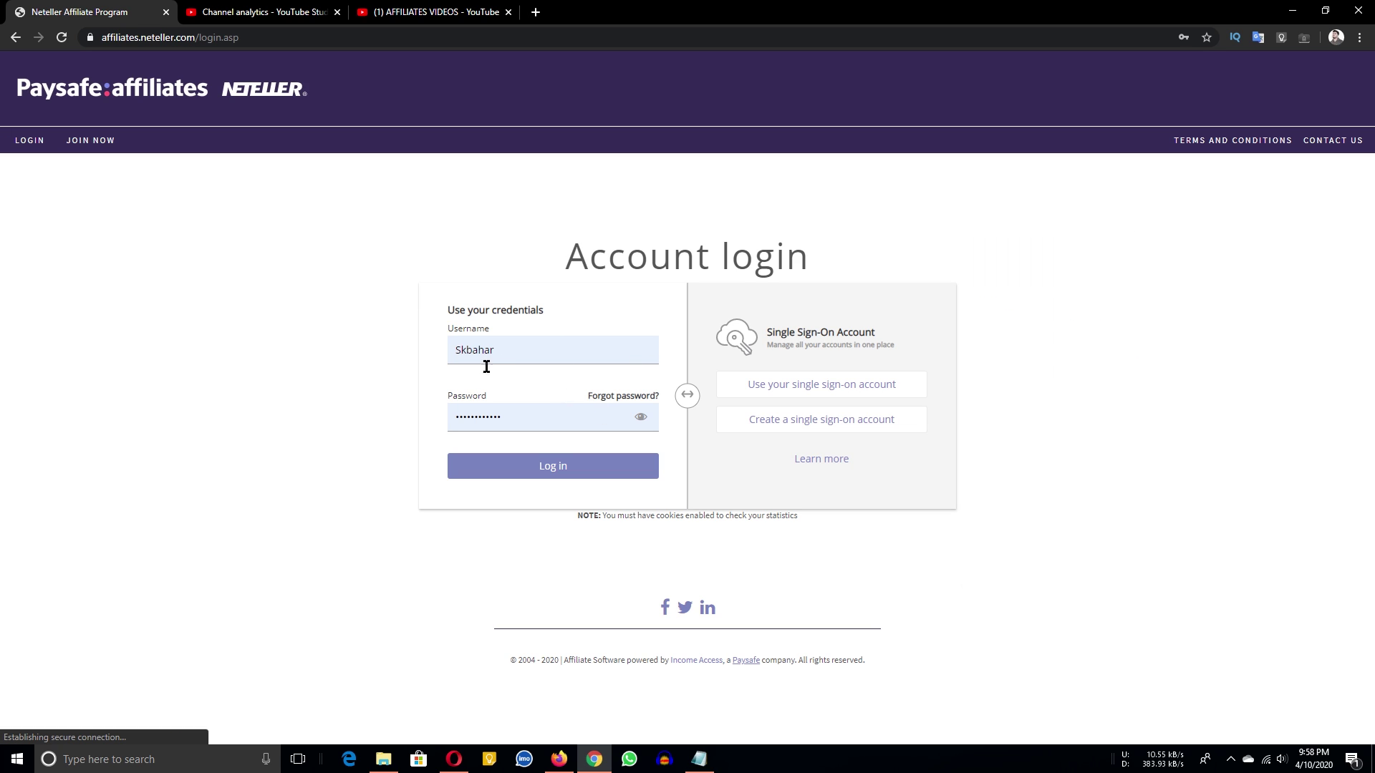
pyautogui.click(506, 462)
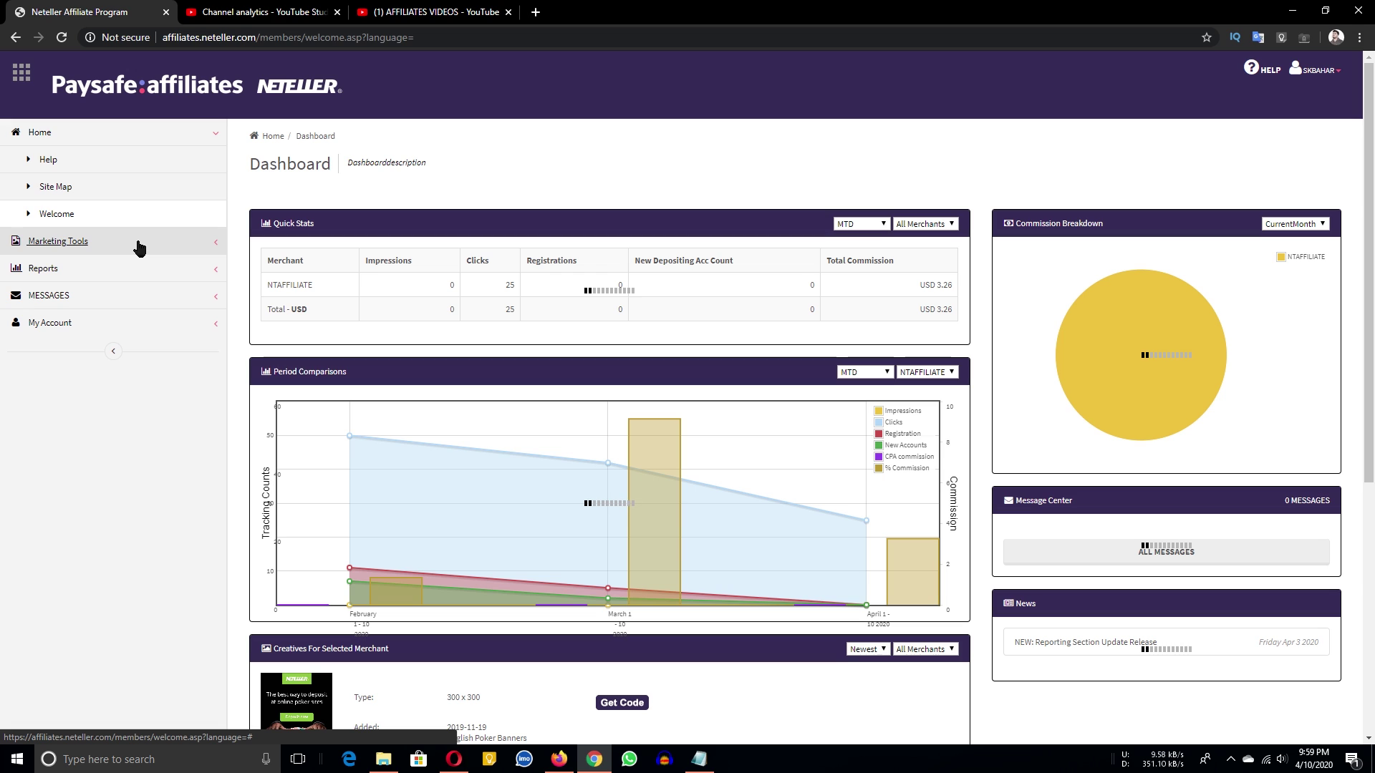
# Get the code for the first 300x300 Poker banner (Ad ID 3879) and reposition its popup.
pyautogui.click(71, 246)
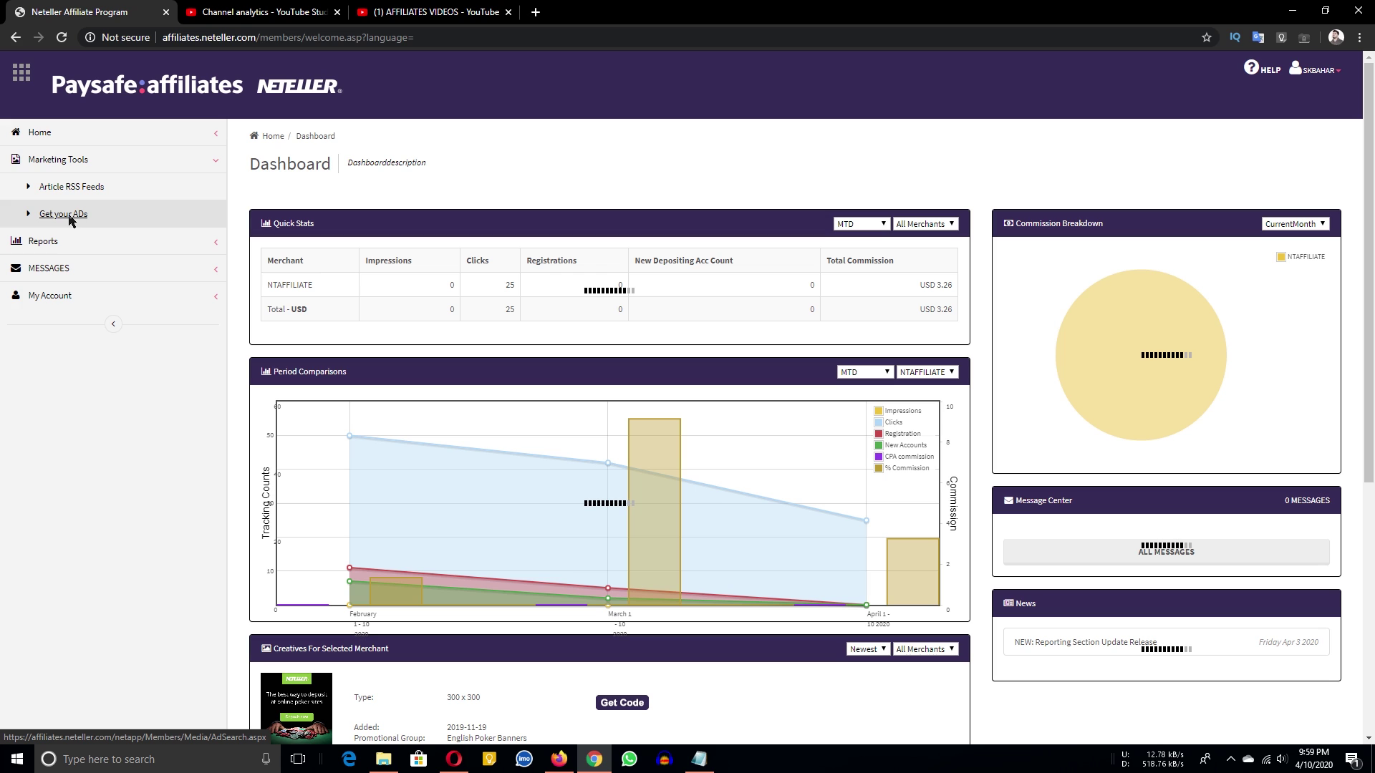
pyautogui.click(64, 214)
pyautogui.scroll(-4, 566, 641)
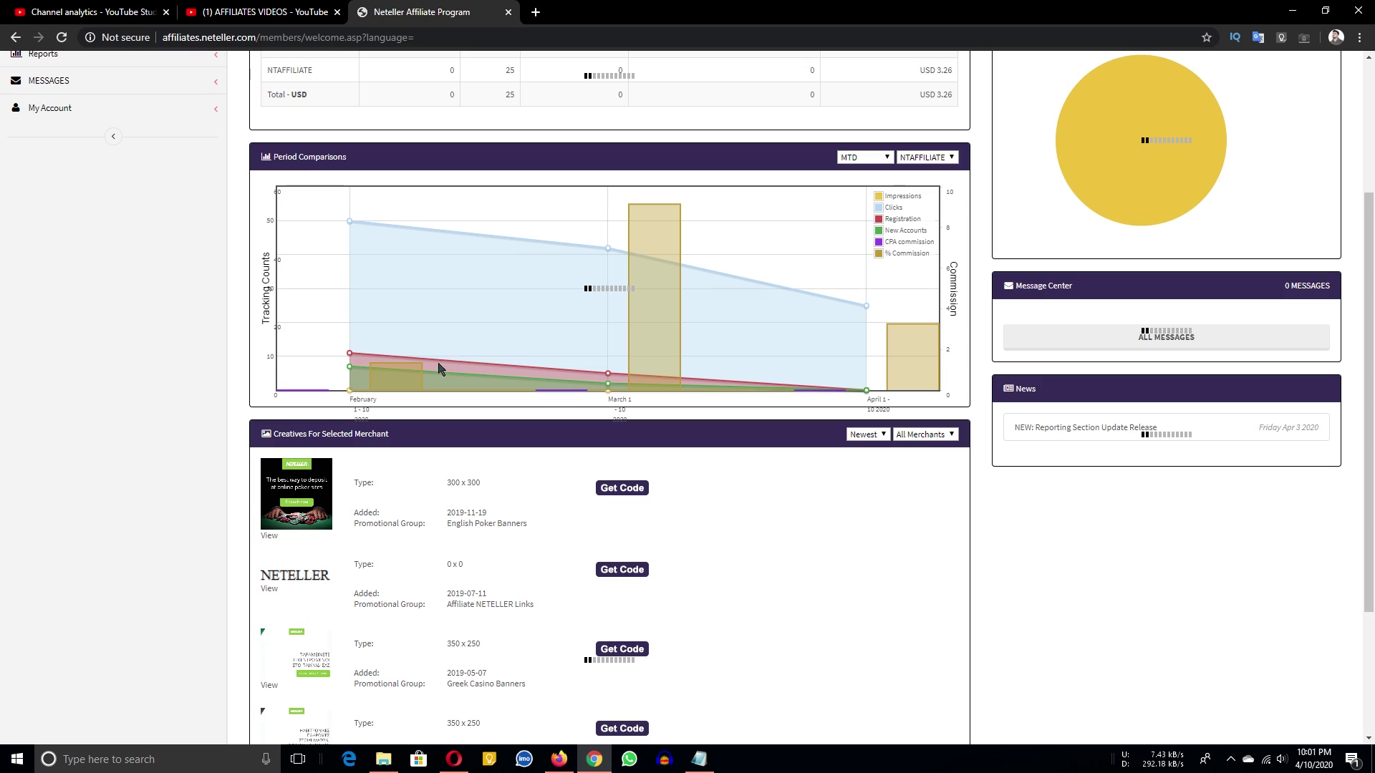
pyautogui.scroll(-2, 439, 362)
pyautogui.scroll(-1, 465, 322)
pyautogui.click(620, 292)
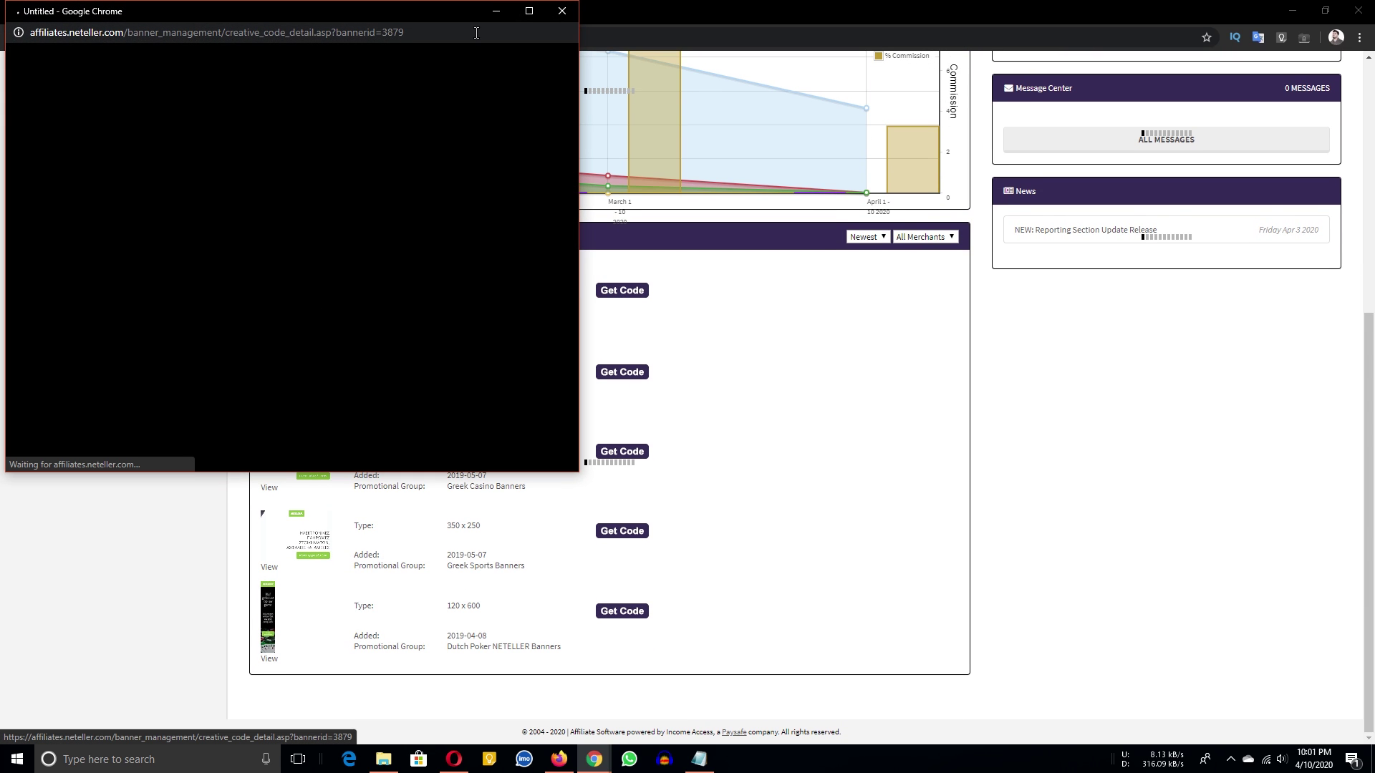
pyautogui.moveTo(415, 16); pyautogui.dragTo(722, 1)
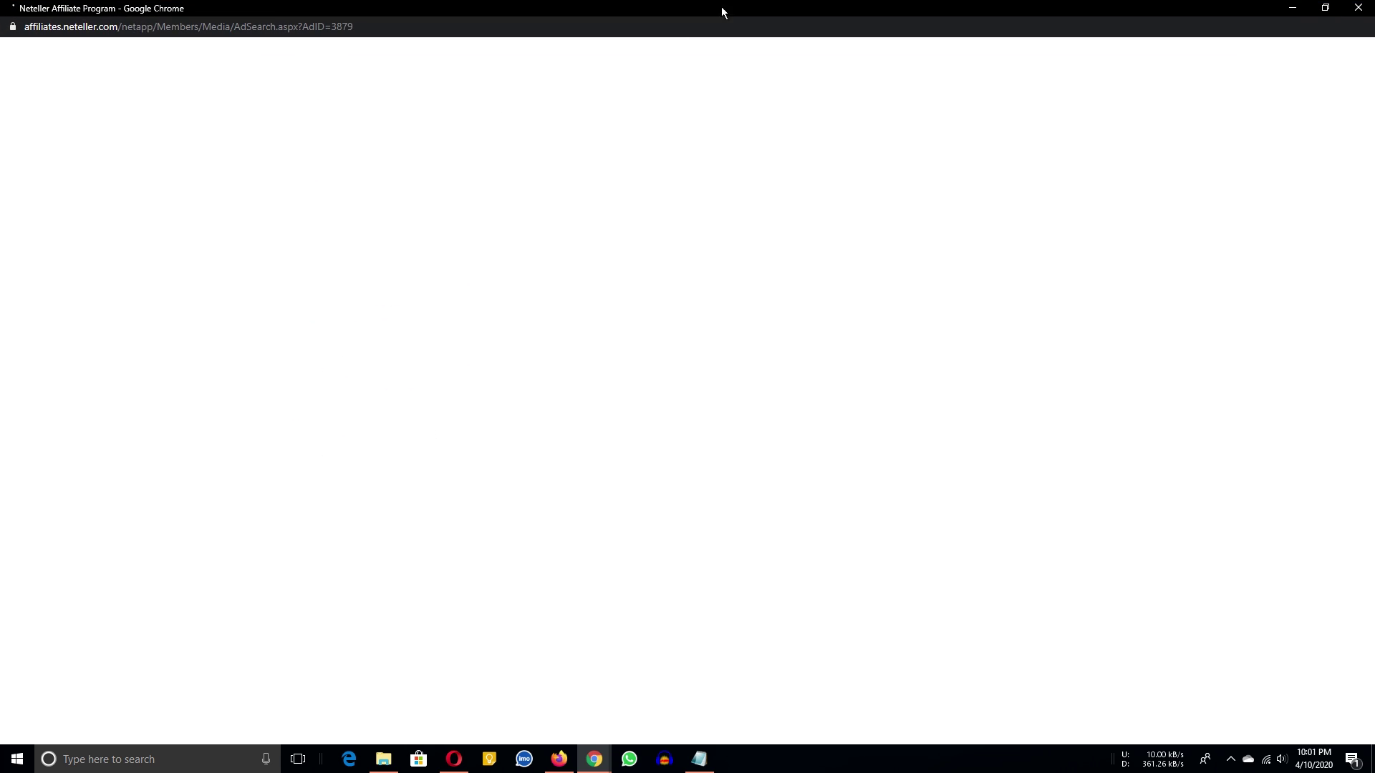
pyautogui.moveTo(636, 6); pyautogui.dragTo(692, 1)
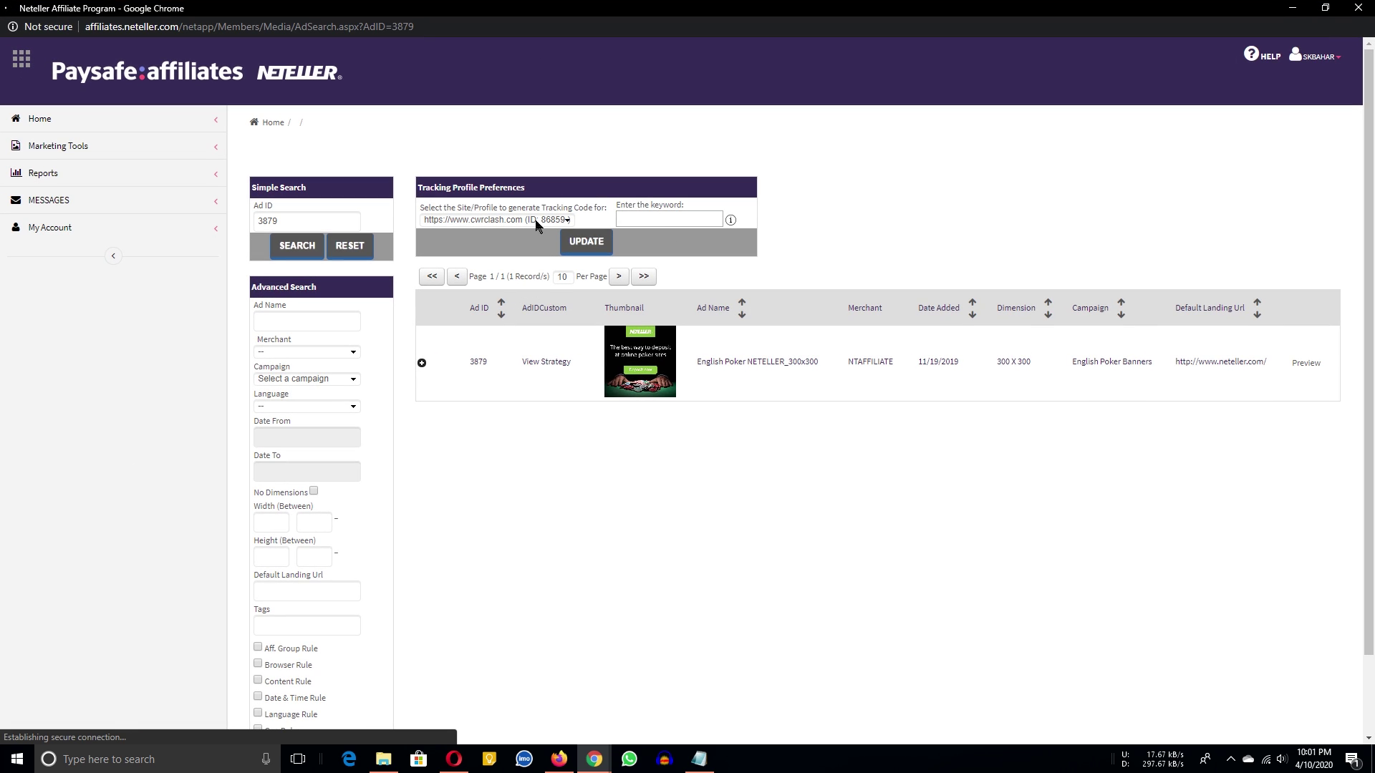